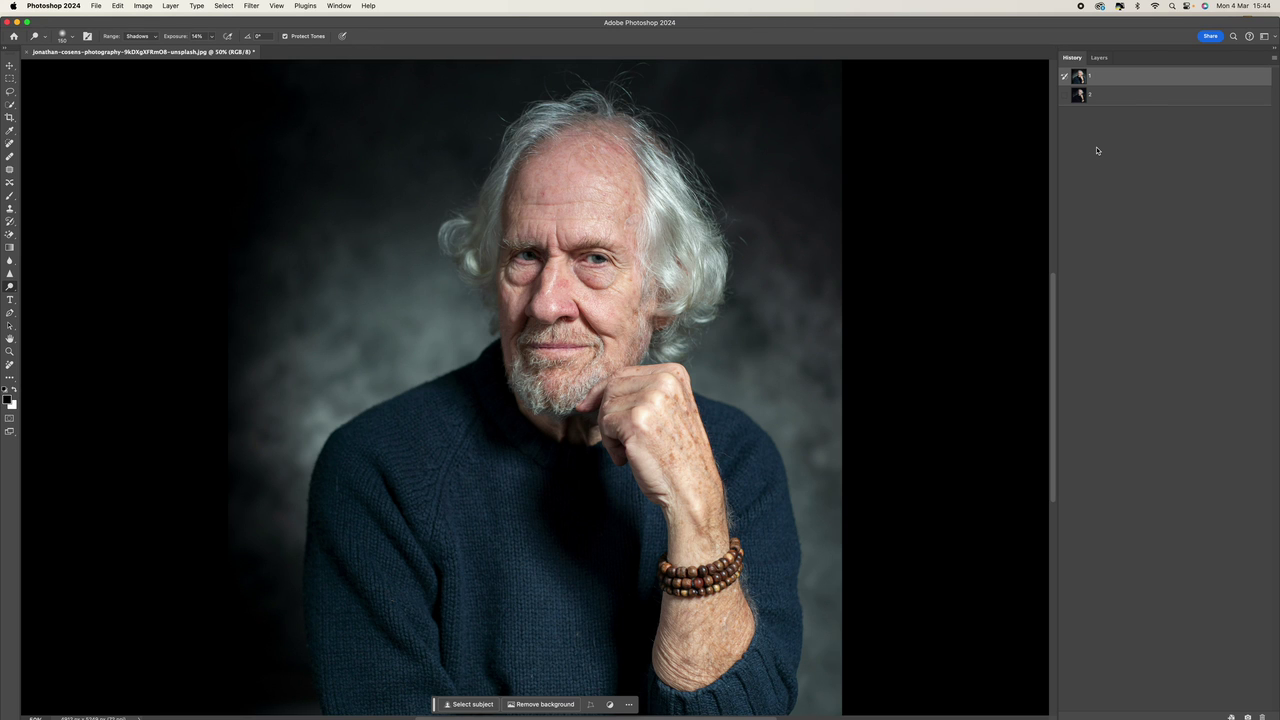
Compare history snapshot 2 with snapshot 1, return to snapshot 1 and show its layers.
click(1122, 98)
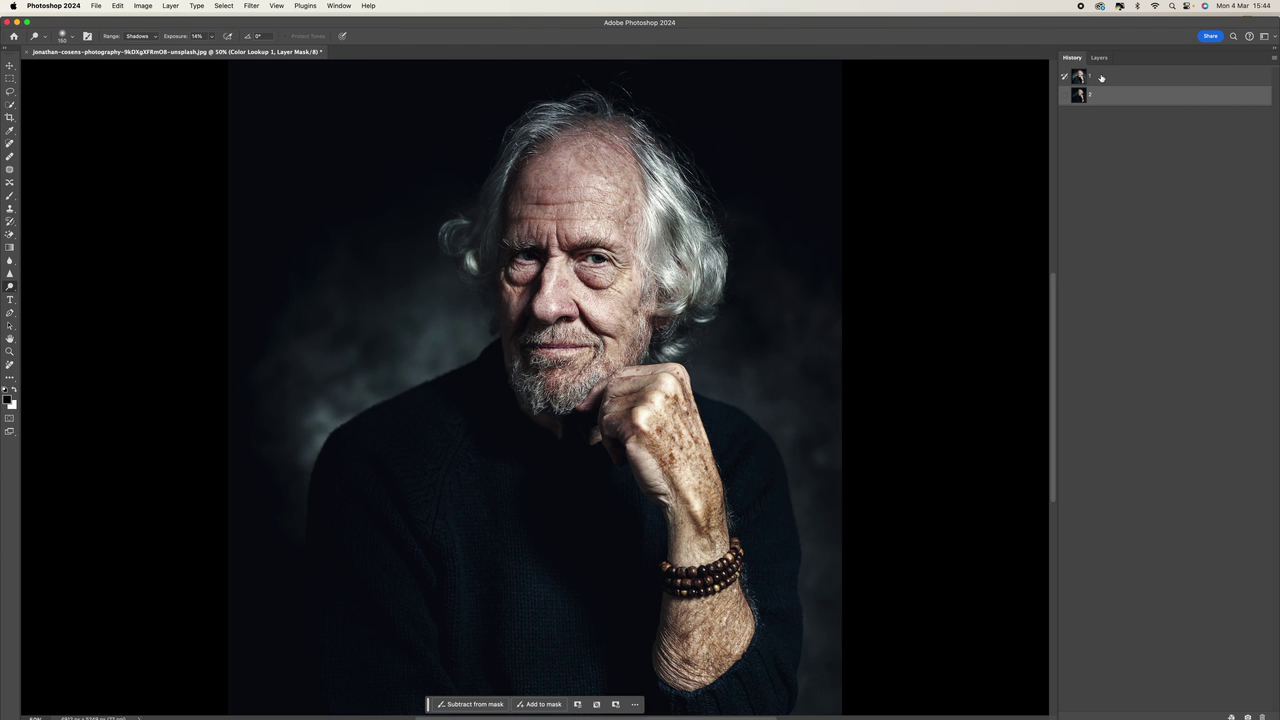
click(1096, 74)
click(1099, 57)
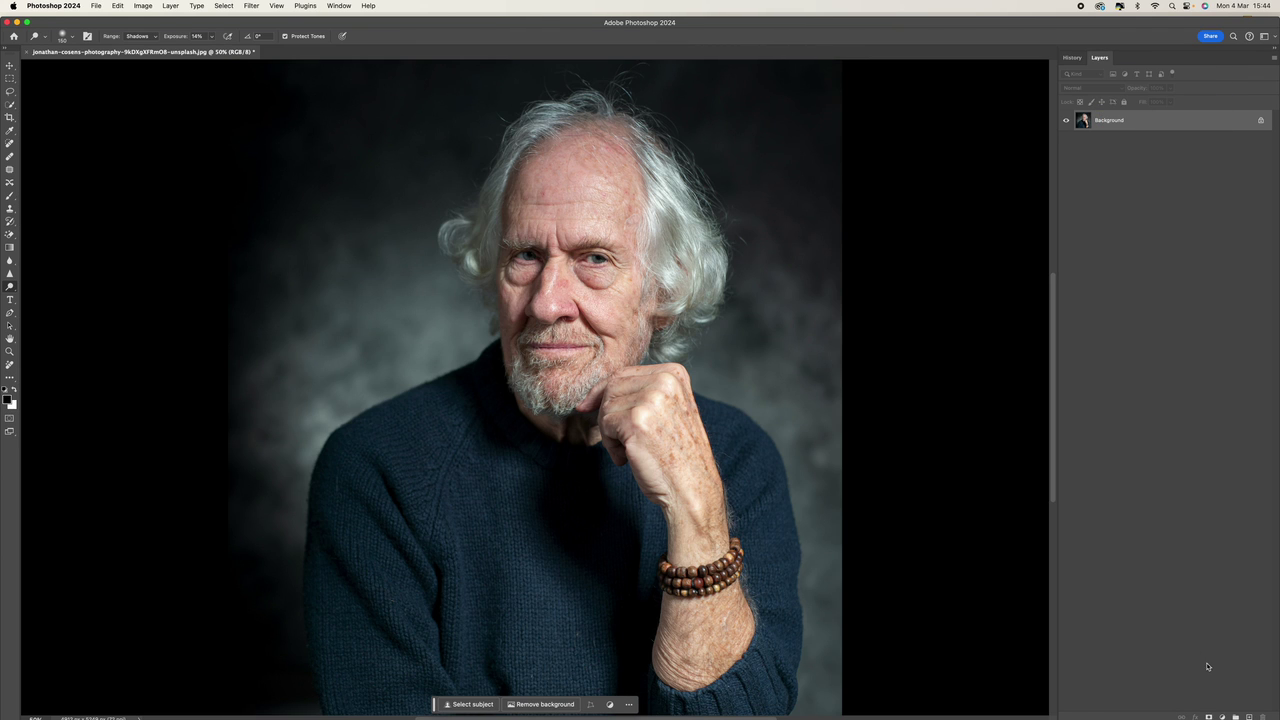
Add a Curves adjustment layer above the background using the Medium Contrast (RGB) preset.
click(1222, 716)
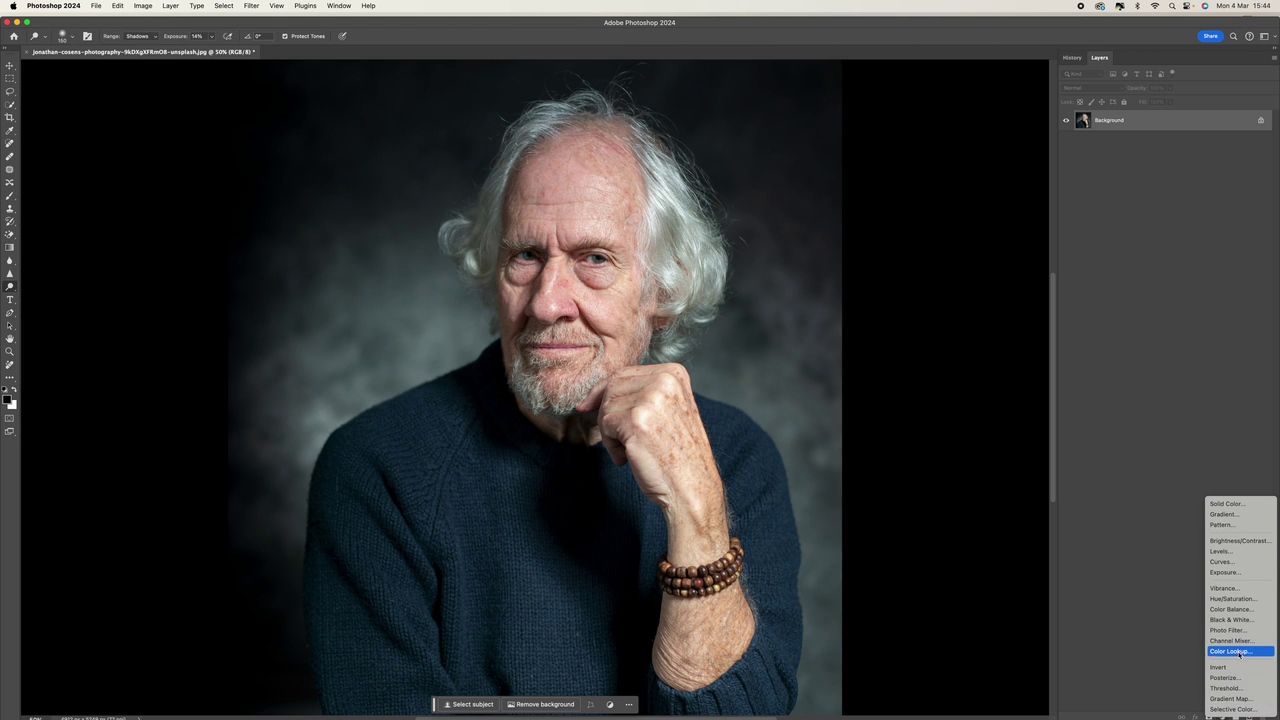
click(1241, 564)
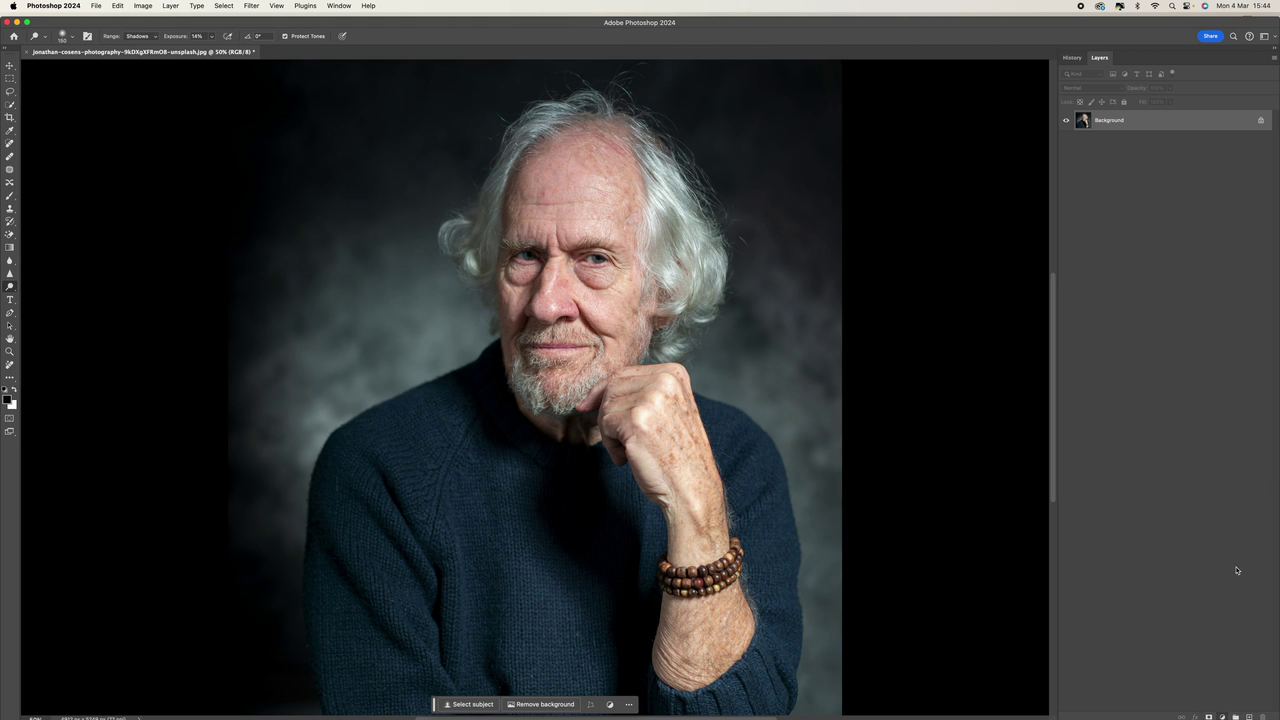
click(960, 231)
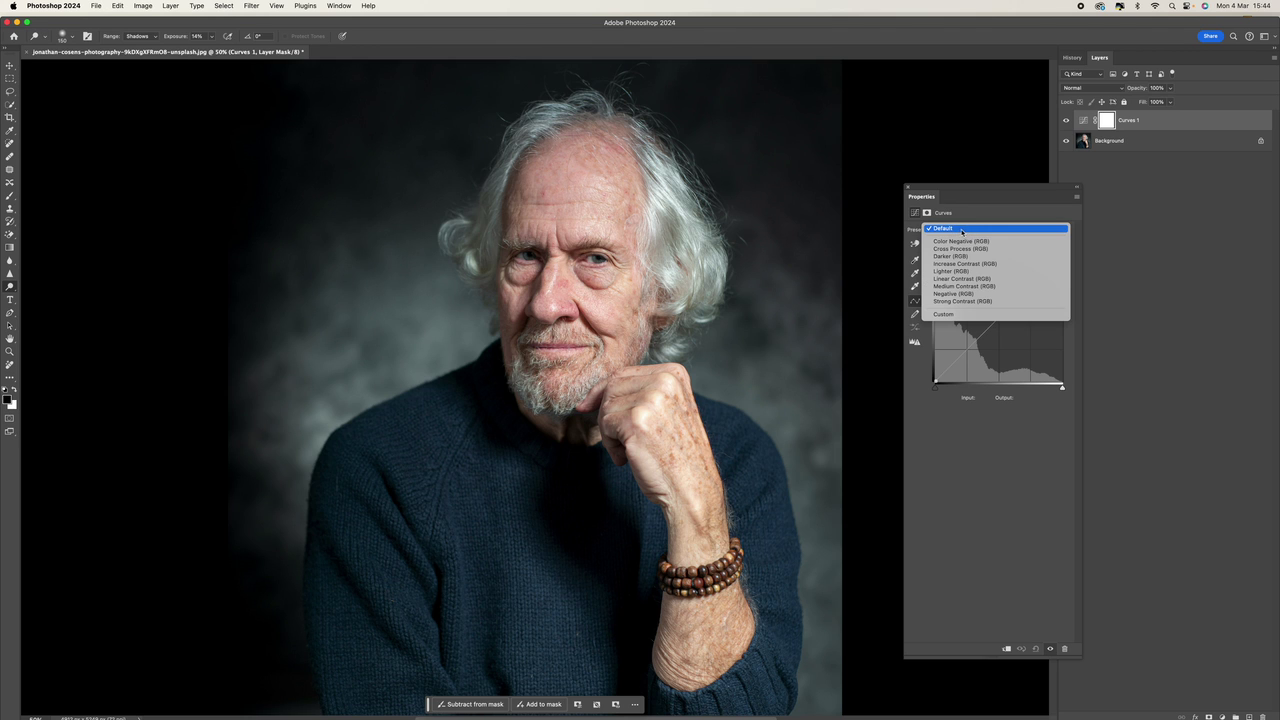
click(997, 287)
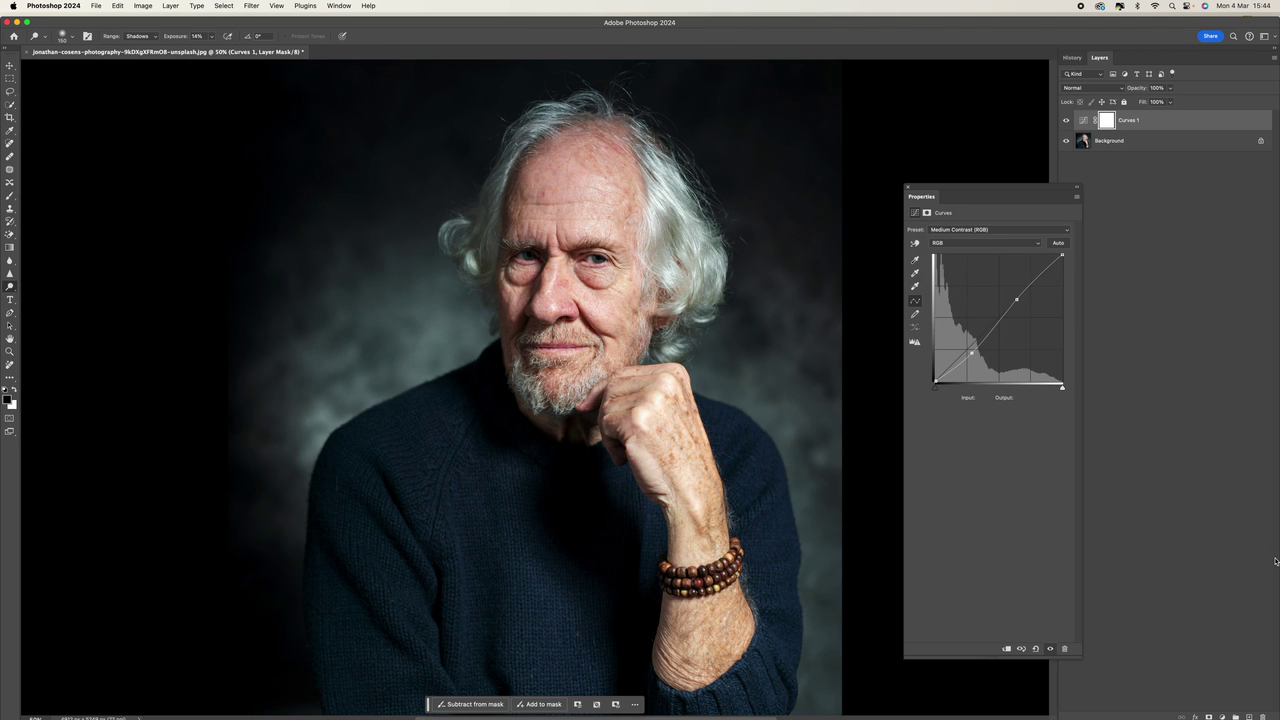
Add a Levels adjustment layer above the Curves layer using the Increase Contrast 2 preset.
click(1221, 716)
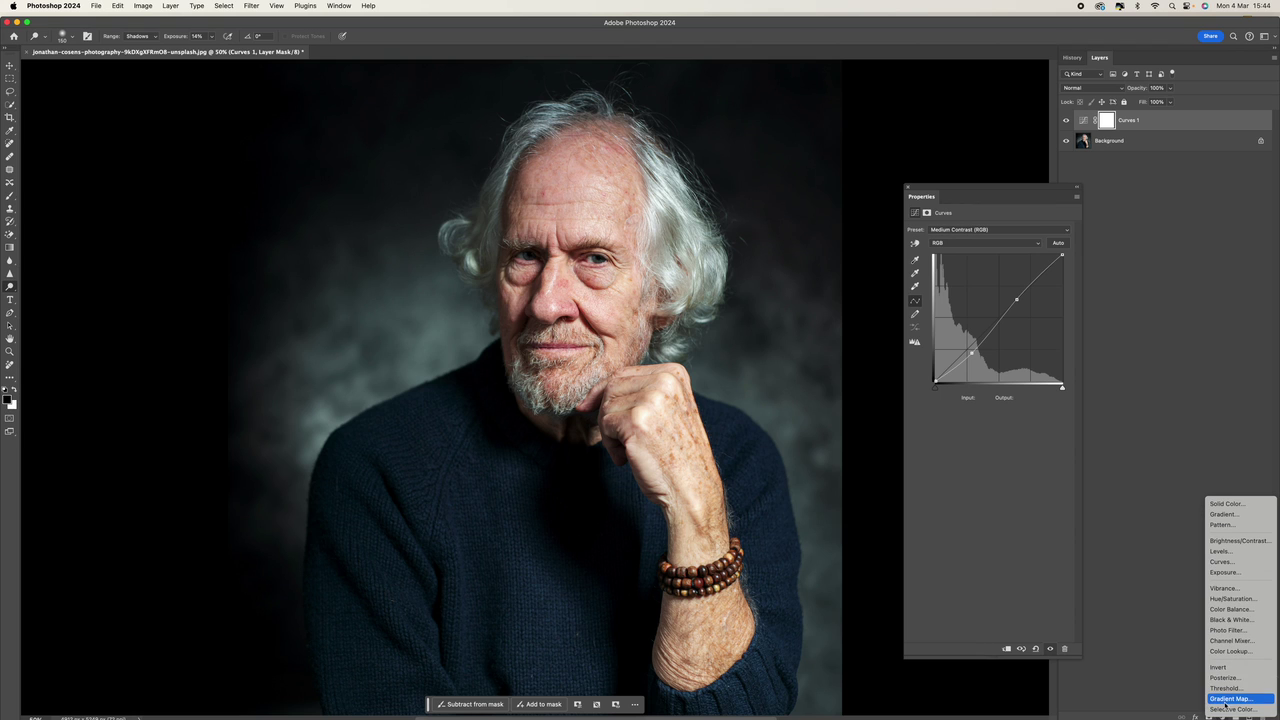
click(1222, 551)
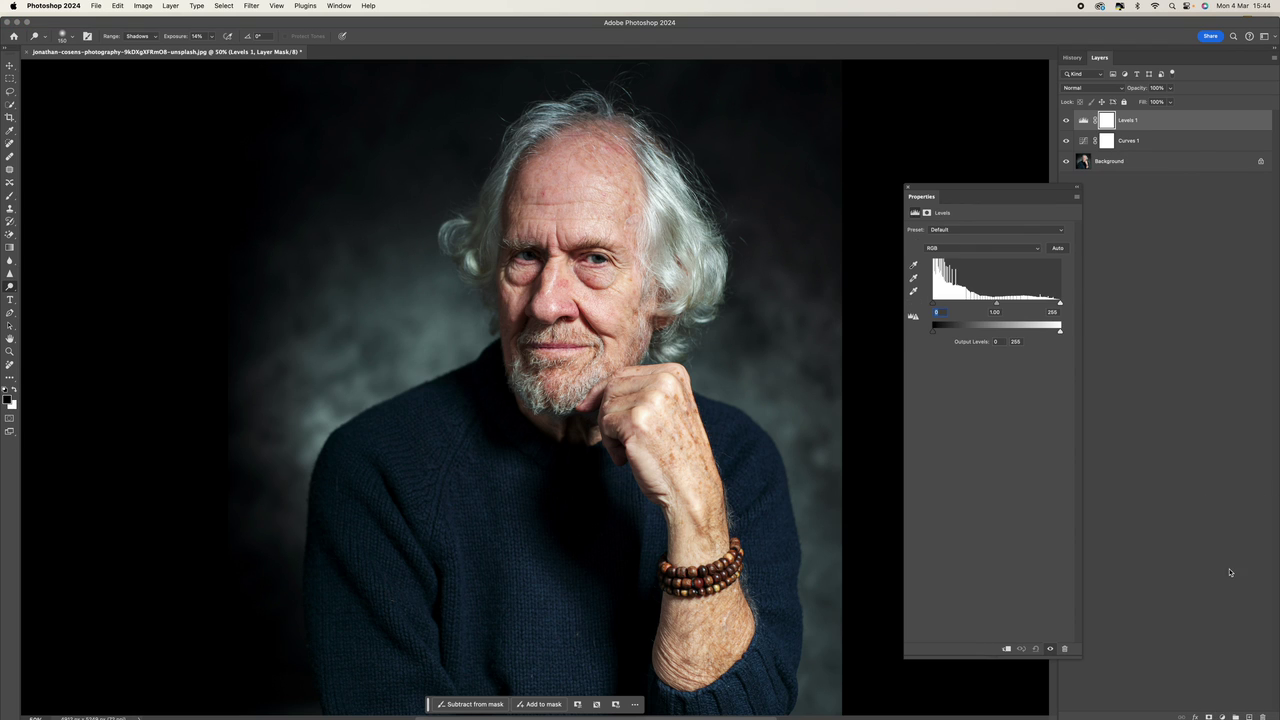
click(996, 233)
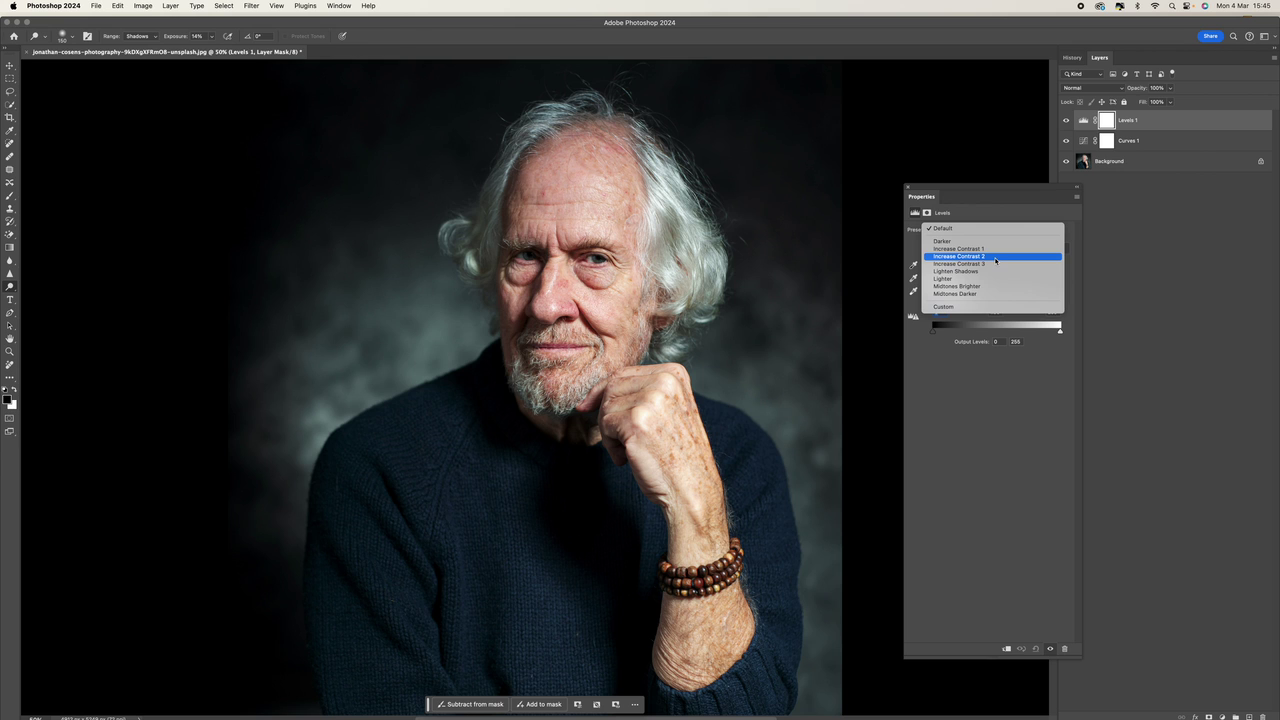
click(996, 258)
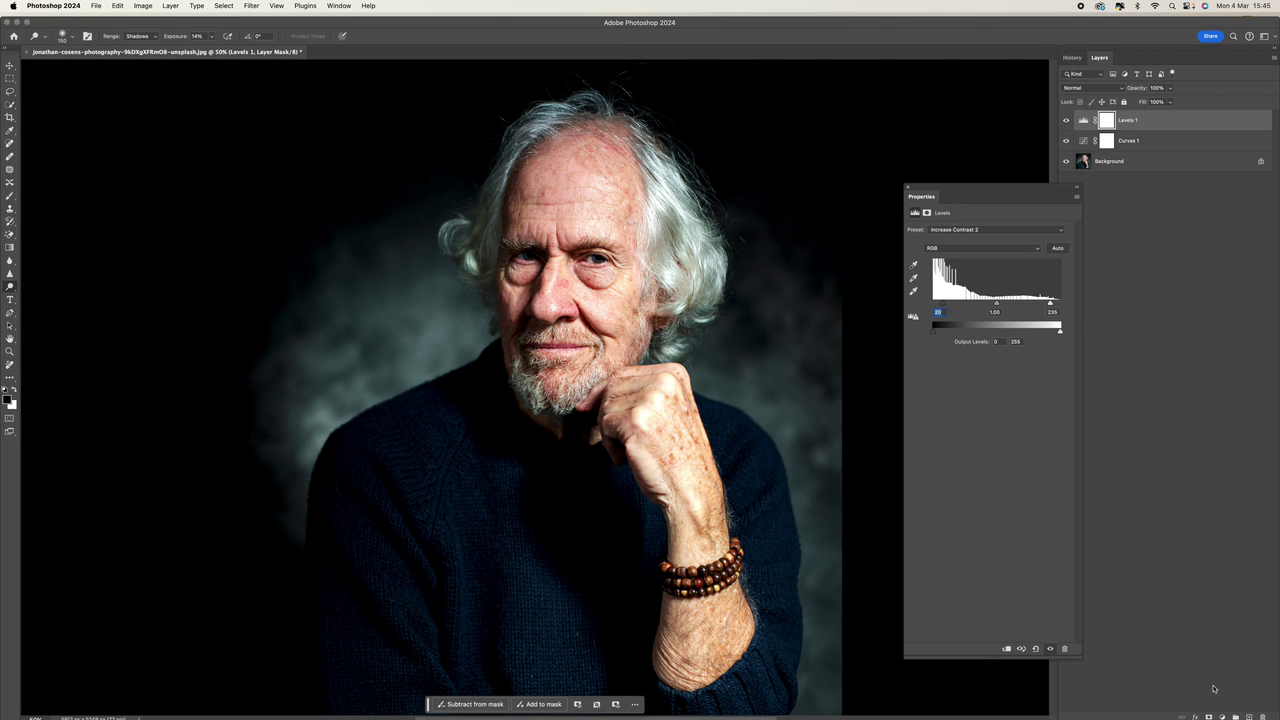
Add a Hue/Saturation adjustment layer above the Levels layer and slightly reduce the master saturation.
click(1222, 716)
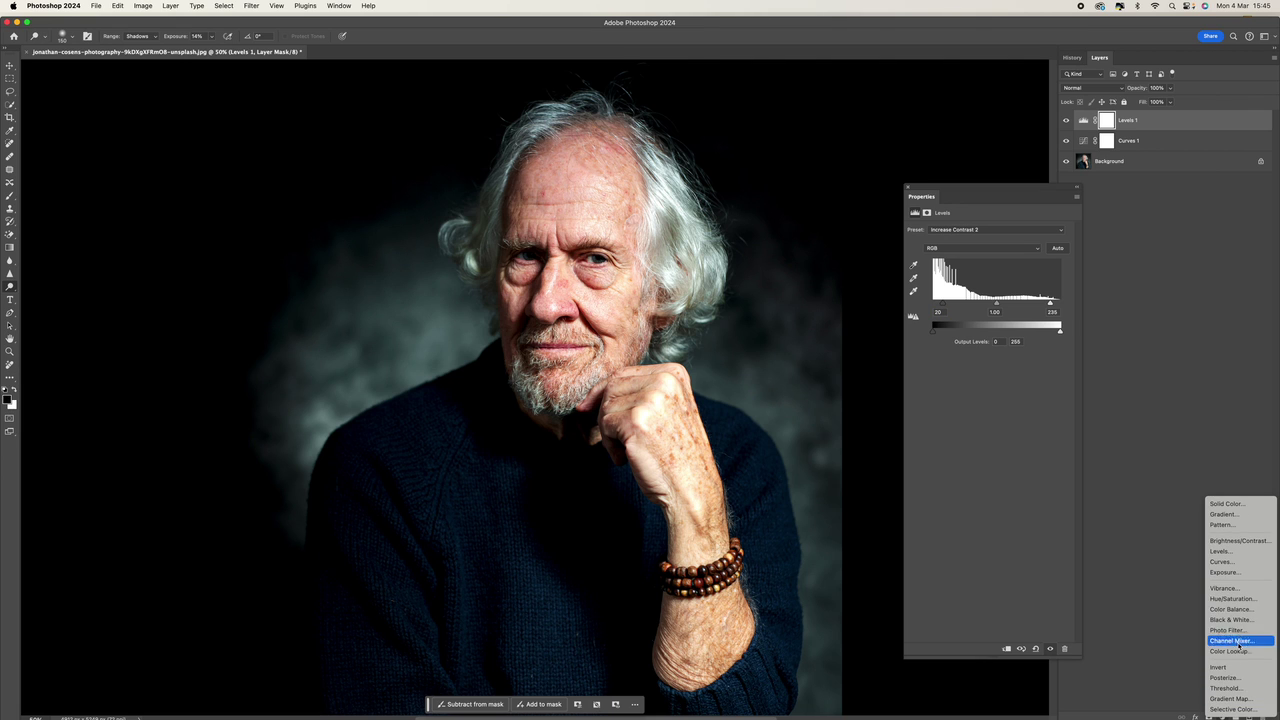
click(1234, 598)
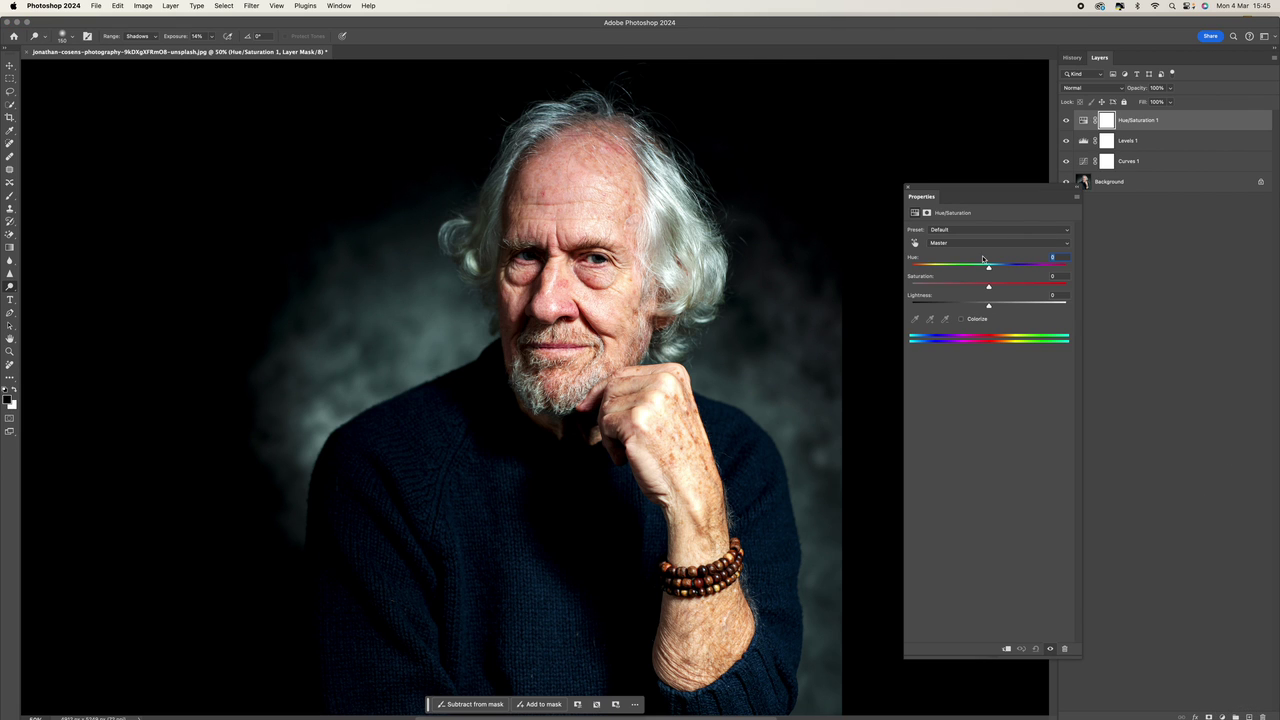
click(961, 287)
mouse_move(961, 287)
mouse_down()
mouse_move(972, 287)
mouse_move(933, 287)
mouse_move(968, 287)
mouse_up()
click(906, 187)
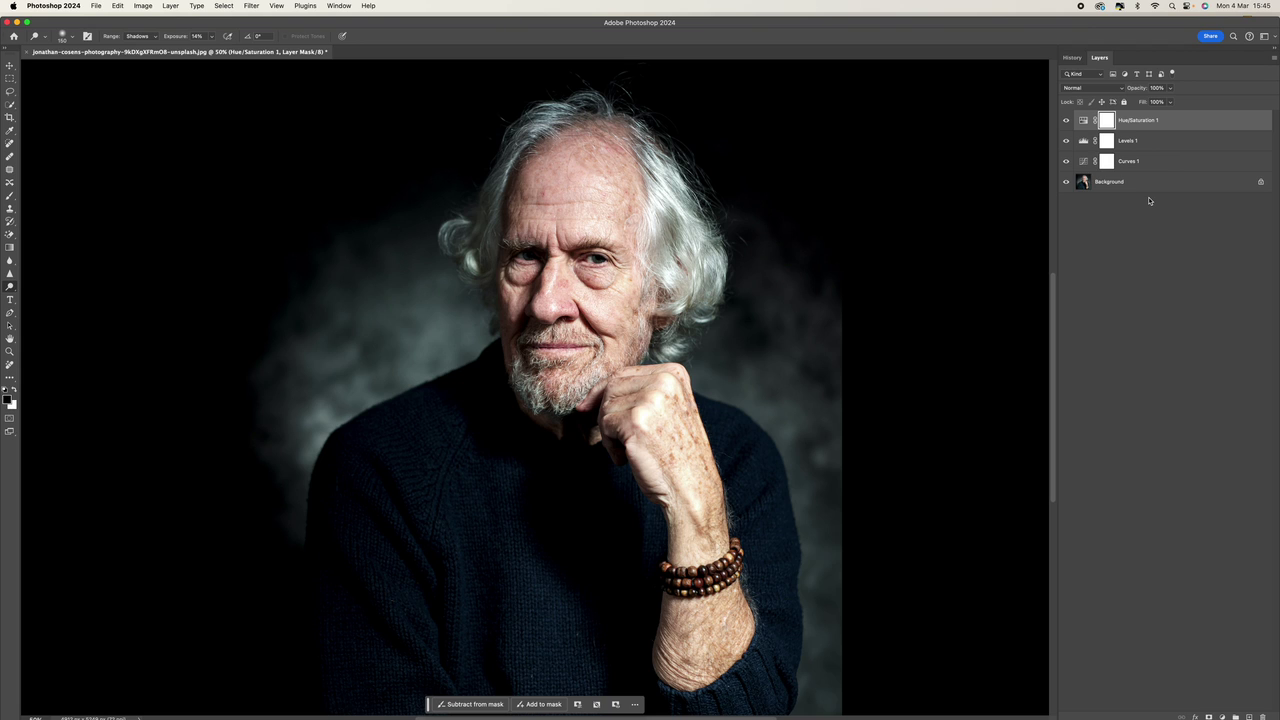
Stamp all visible layers into a new top layer and apply a High Pass filter with a small radius to it.
key(super+alt+shift+e)
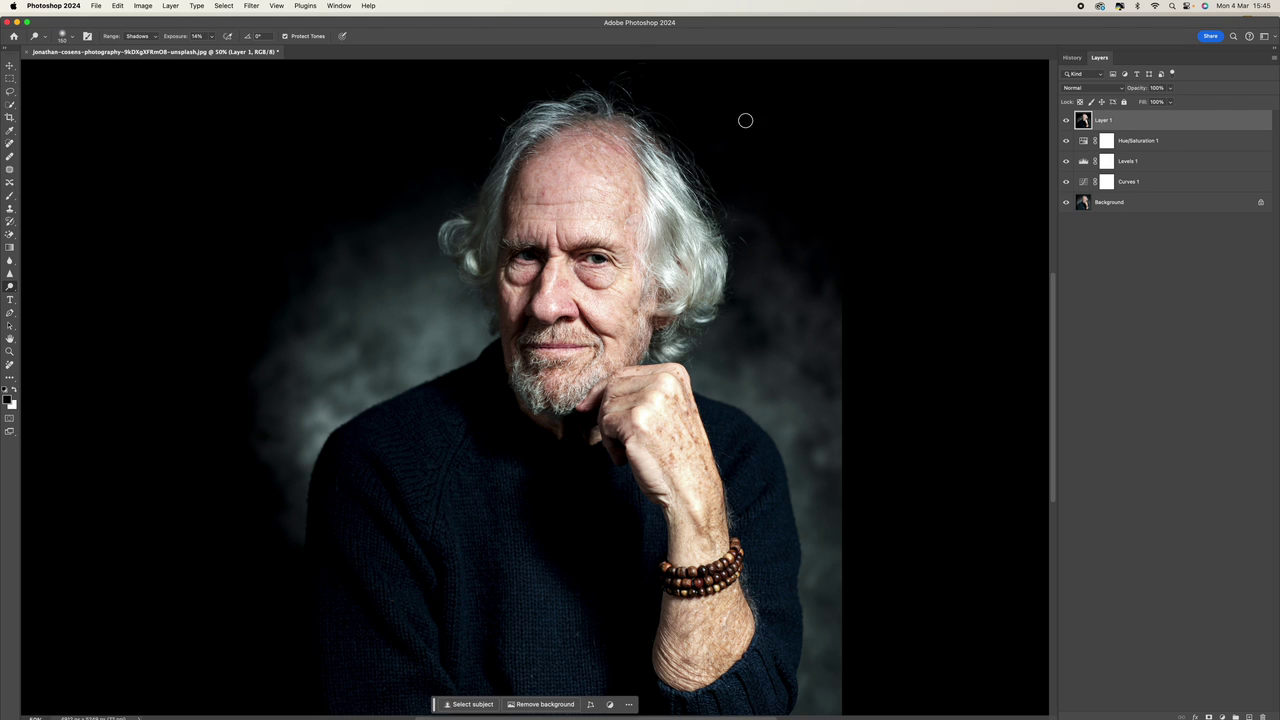
click(252, 6)
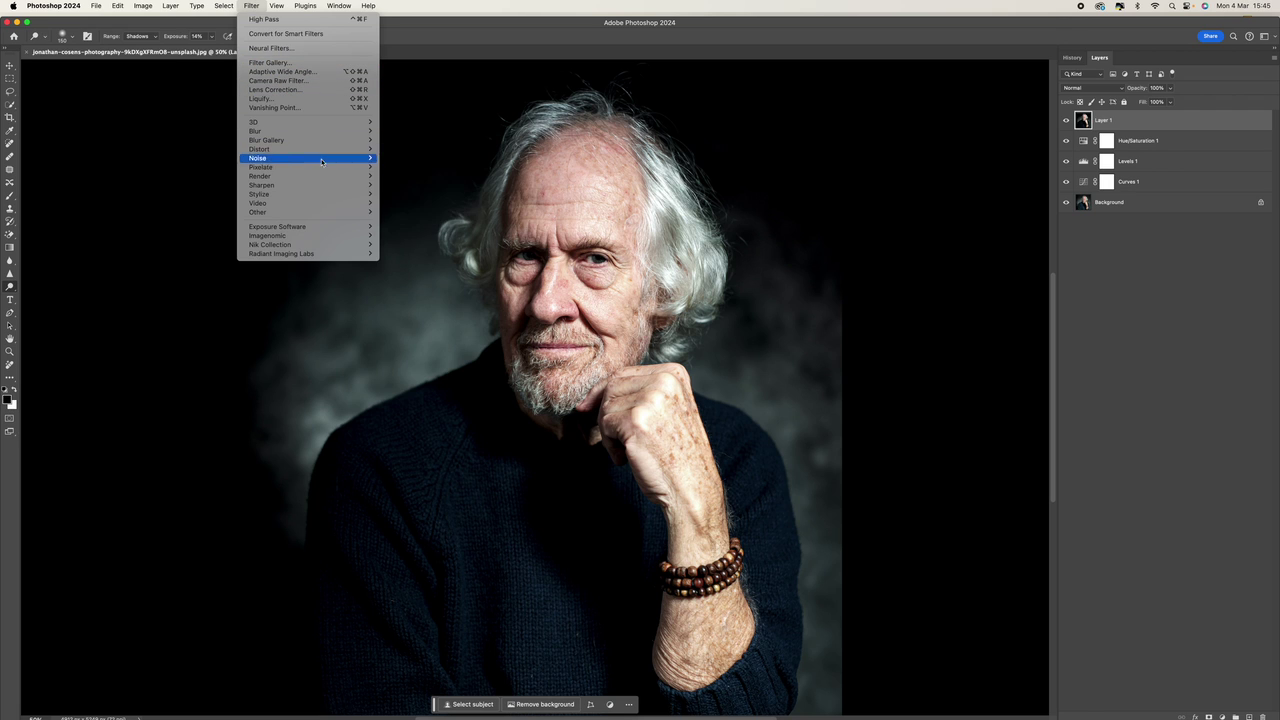
mouse_move(318, 187)
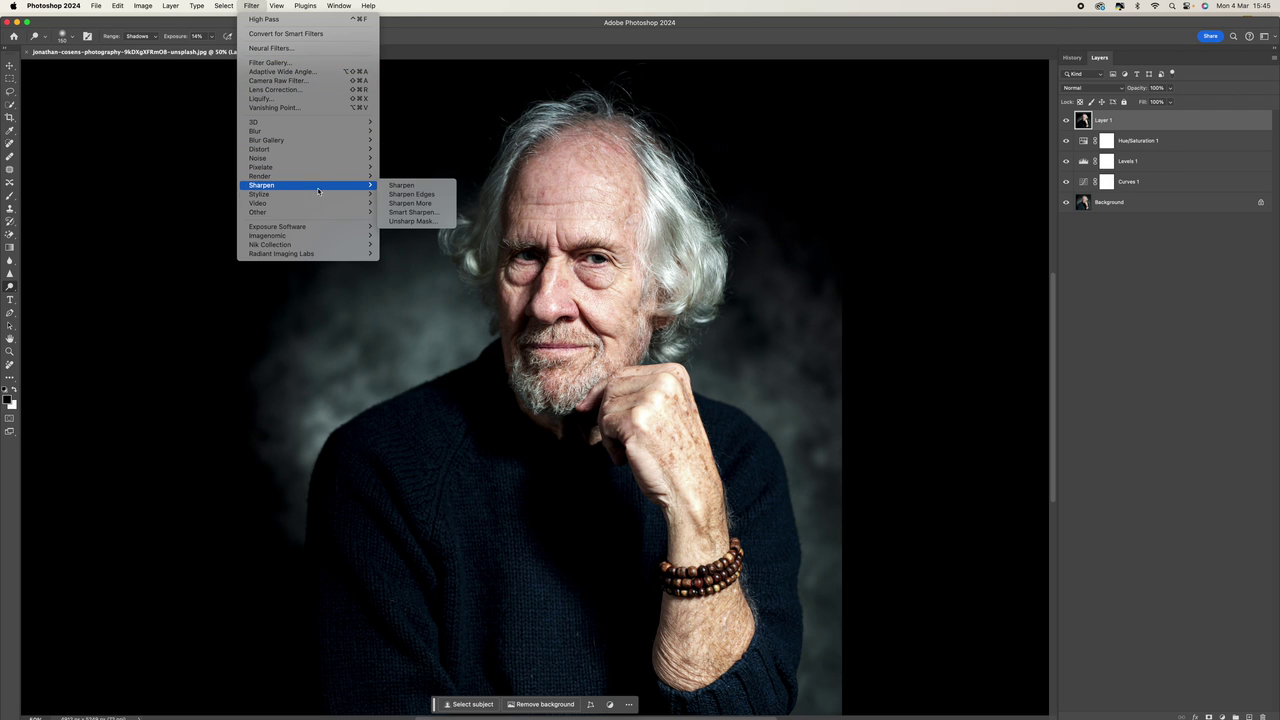
mouse_move(316, 212)
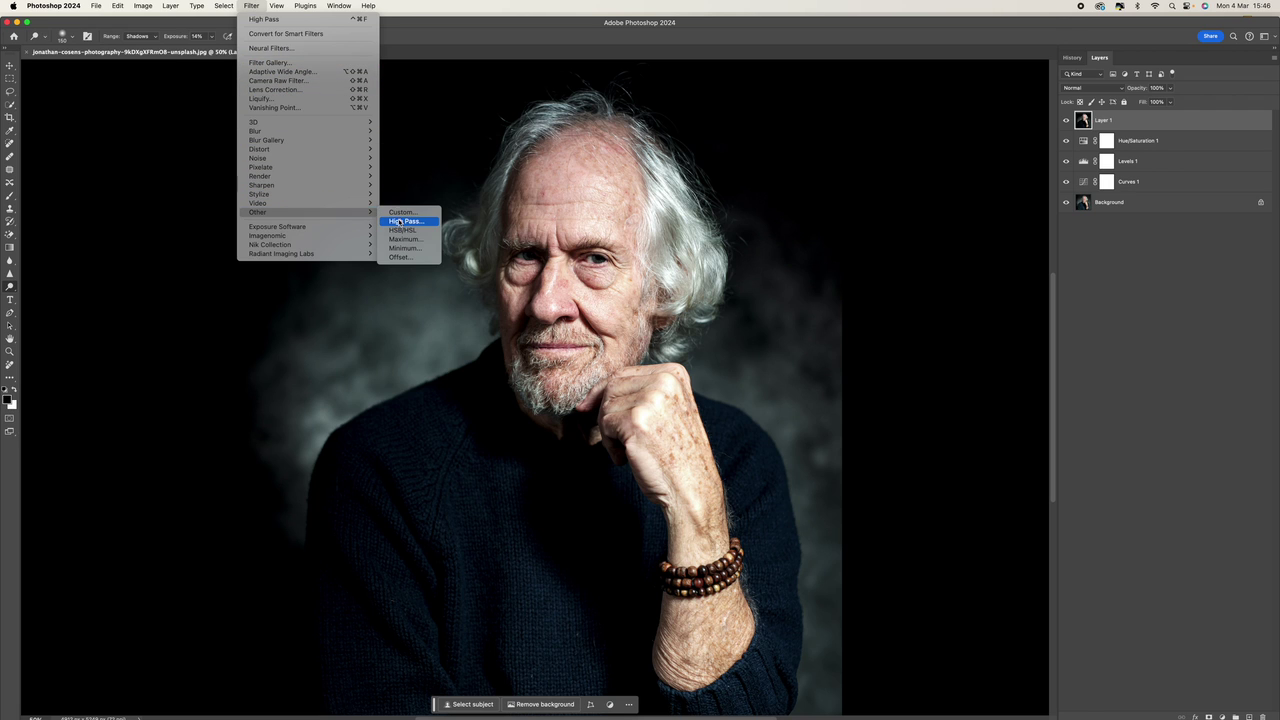
click(400, 222)
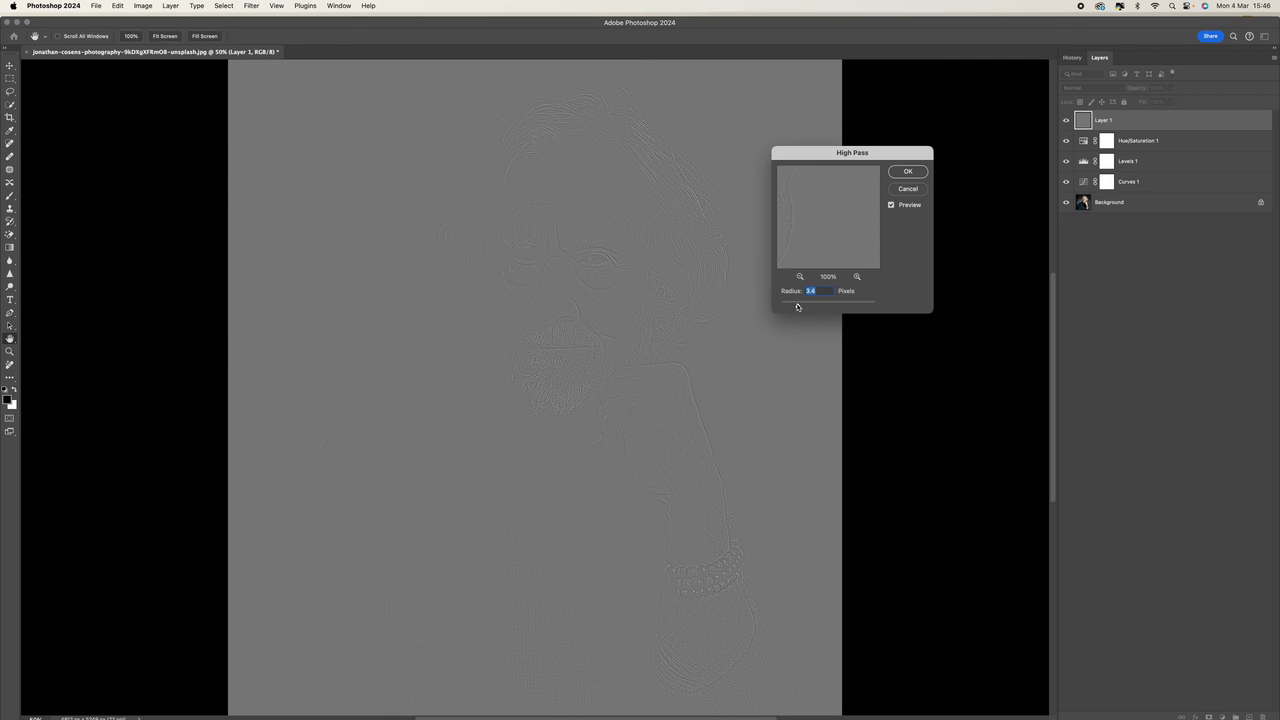
mouse_move(795, 307)
mouse_down()
mouse_move(834, 308)
mouse_move(796, 308)
mouse_up()
click(903, 173)
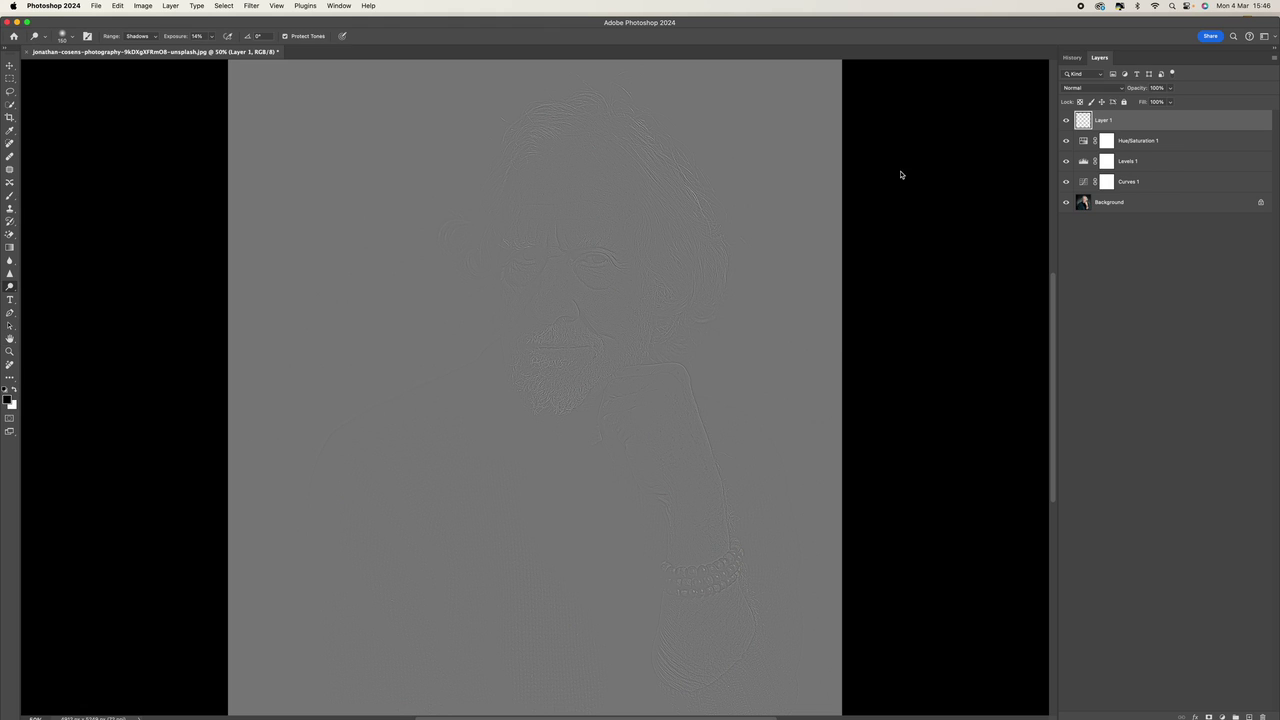
Set the High Pass layer's blend mode to Overlay.
click(1092, 89)
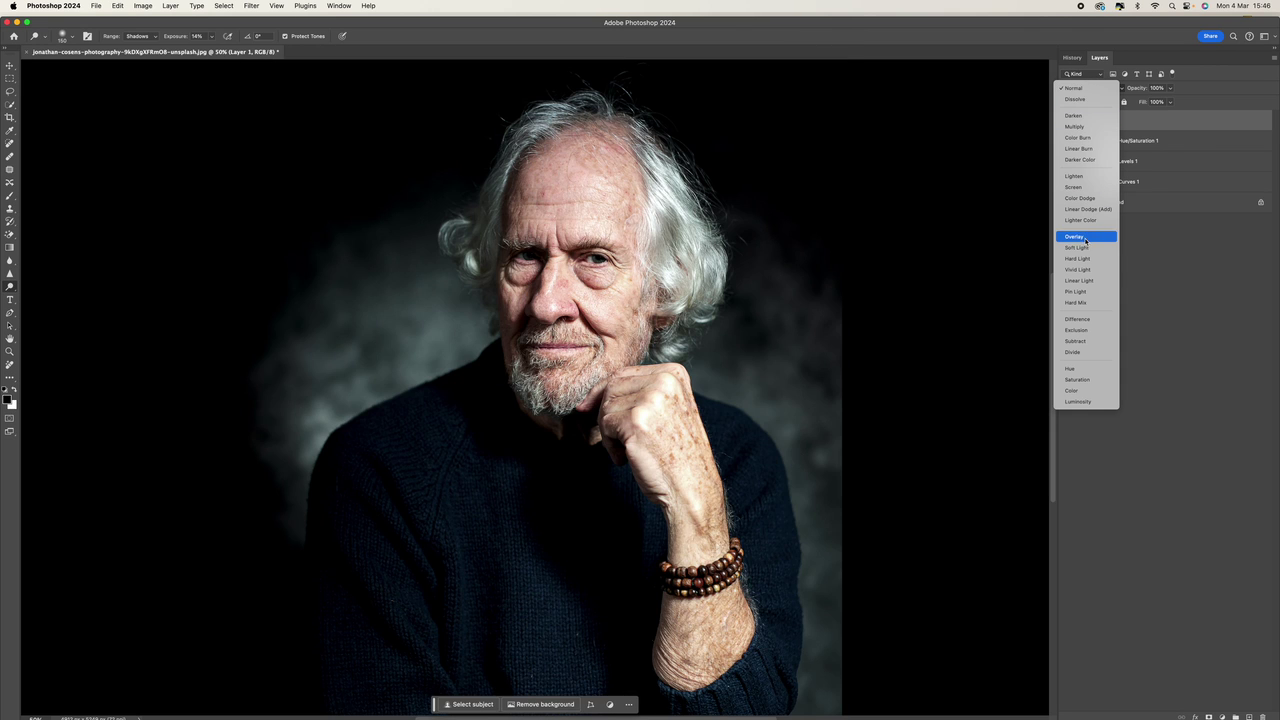
click(1086, 238)
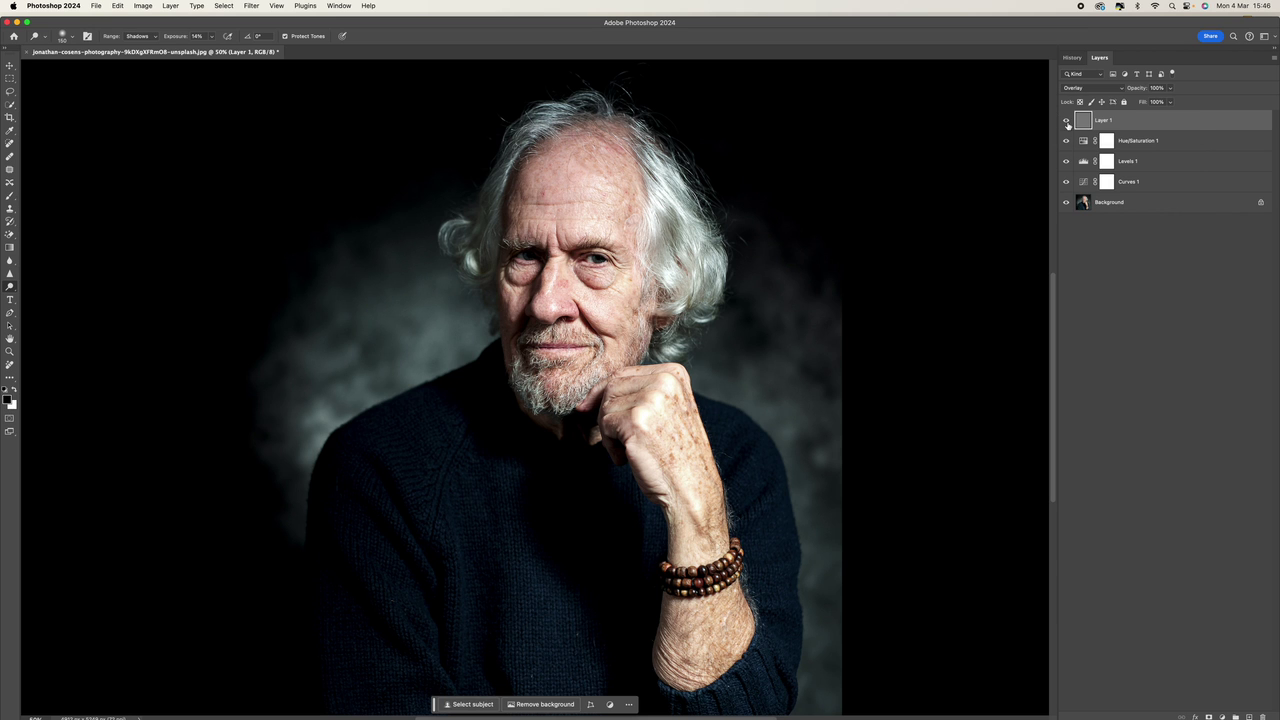
Examine the sharpening on the face and hand at 100% by comparing the image with and without the High Pass layer.
key(super+plus)
key(super+plus)
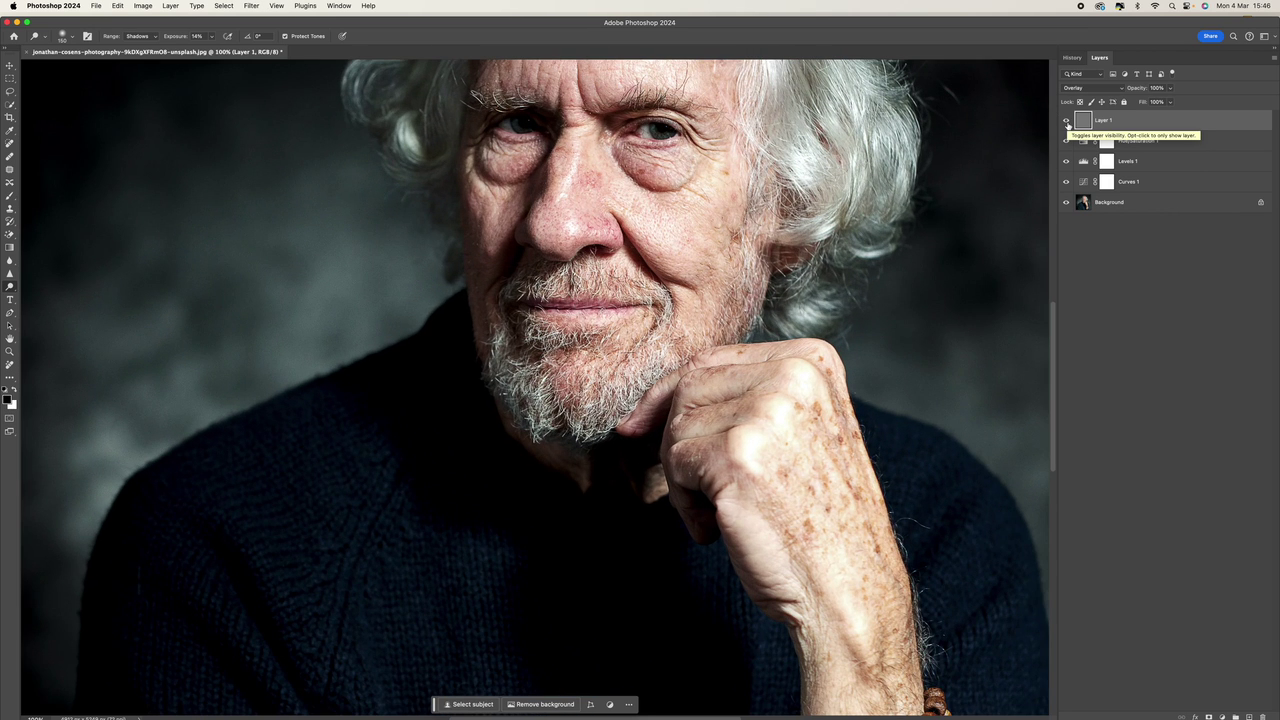
click(1066, 121)
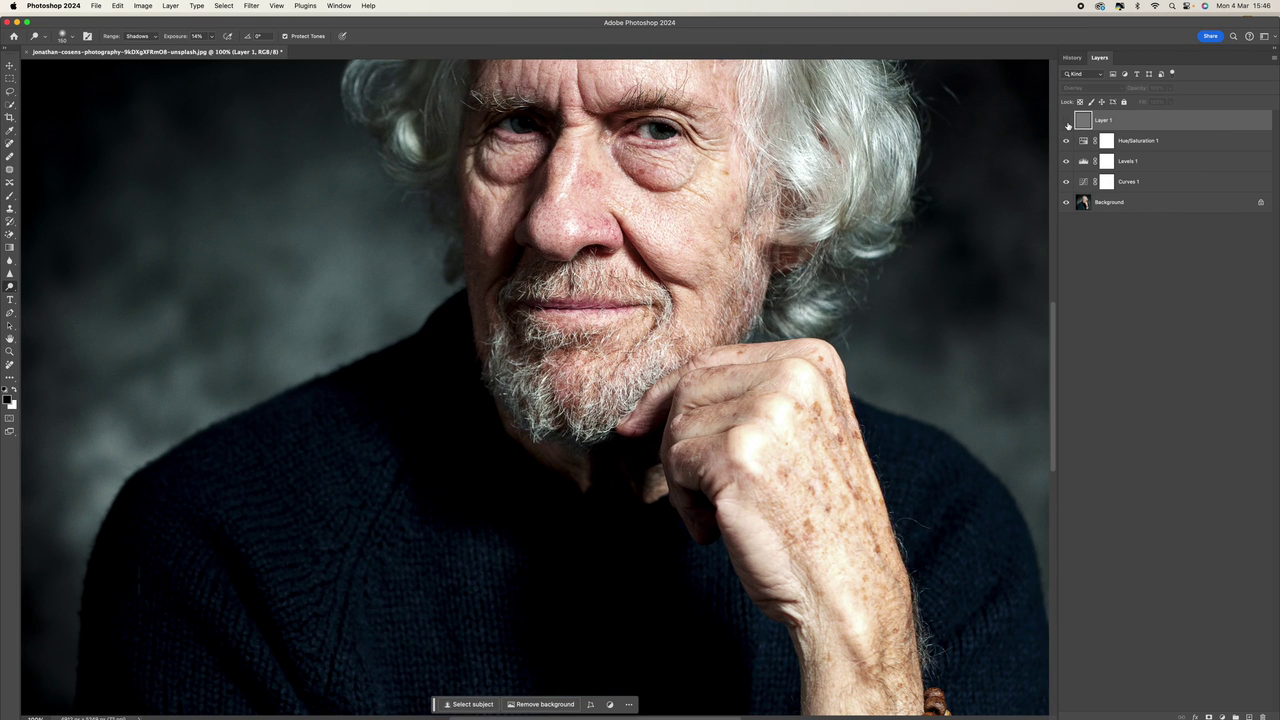
click(1066, 121)
click(1066, 121)
click(1066, 121)
click(1066, 121)
click(1066, 121)
click(1066, 121)
key(super+minus)
key(super+minus)
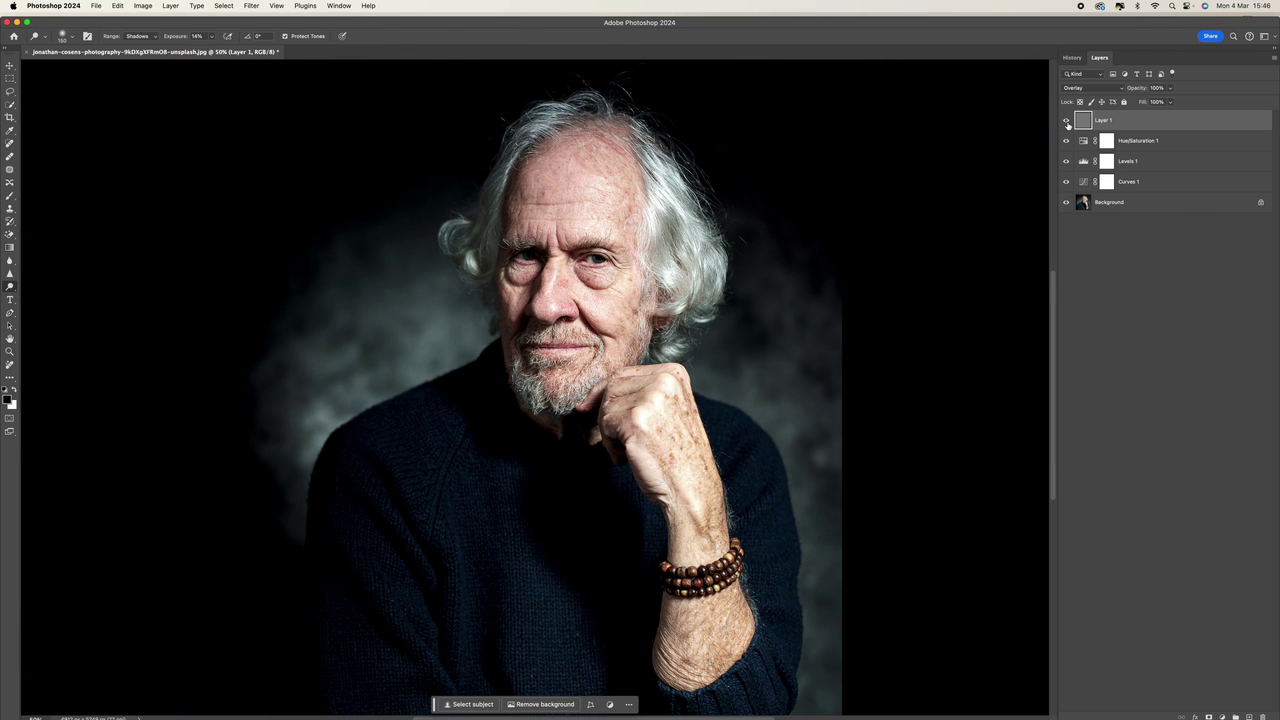
Stamp all visible layers into another new layer at the top of the stack.
click(1131, 253)
click(1150, 130)
key(super+alt+shift+e)
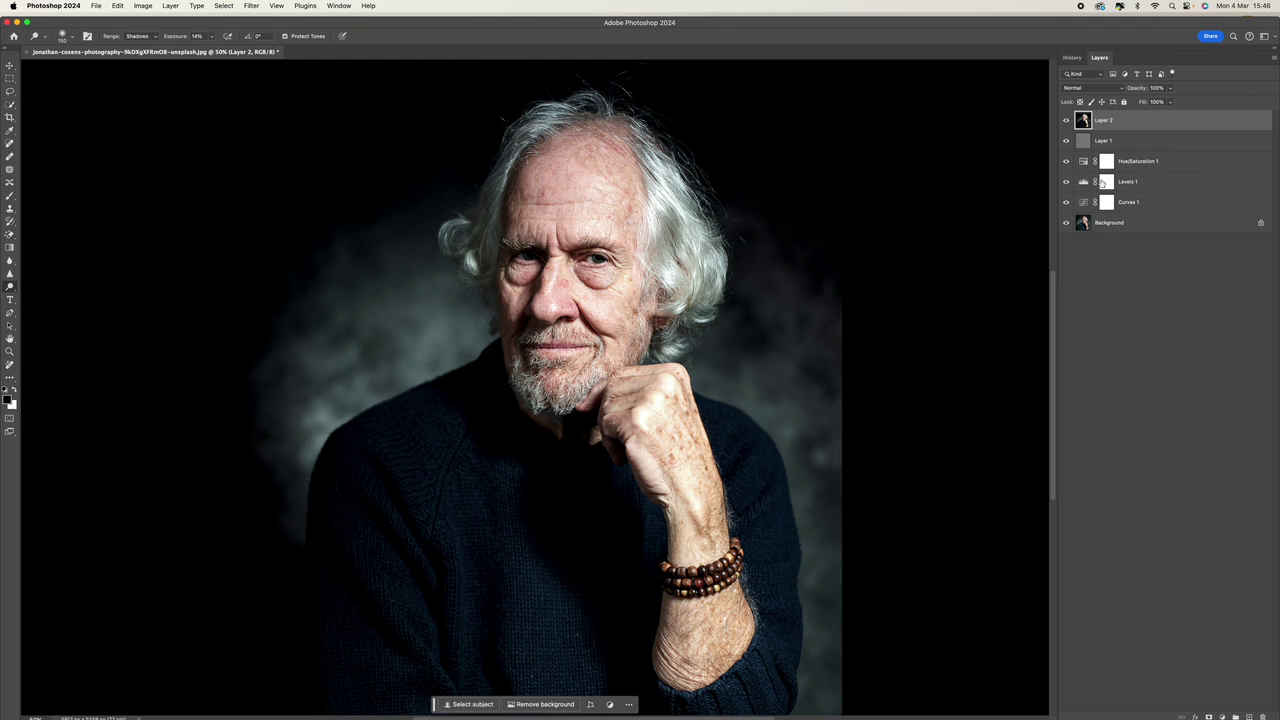
Set up the Burn tool with a soft brush, the Midtones range and 17% exposure.
click(11, 287)
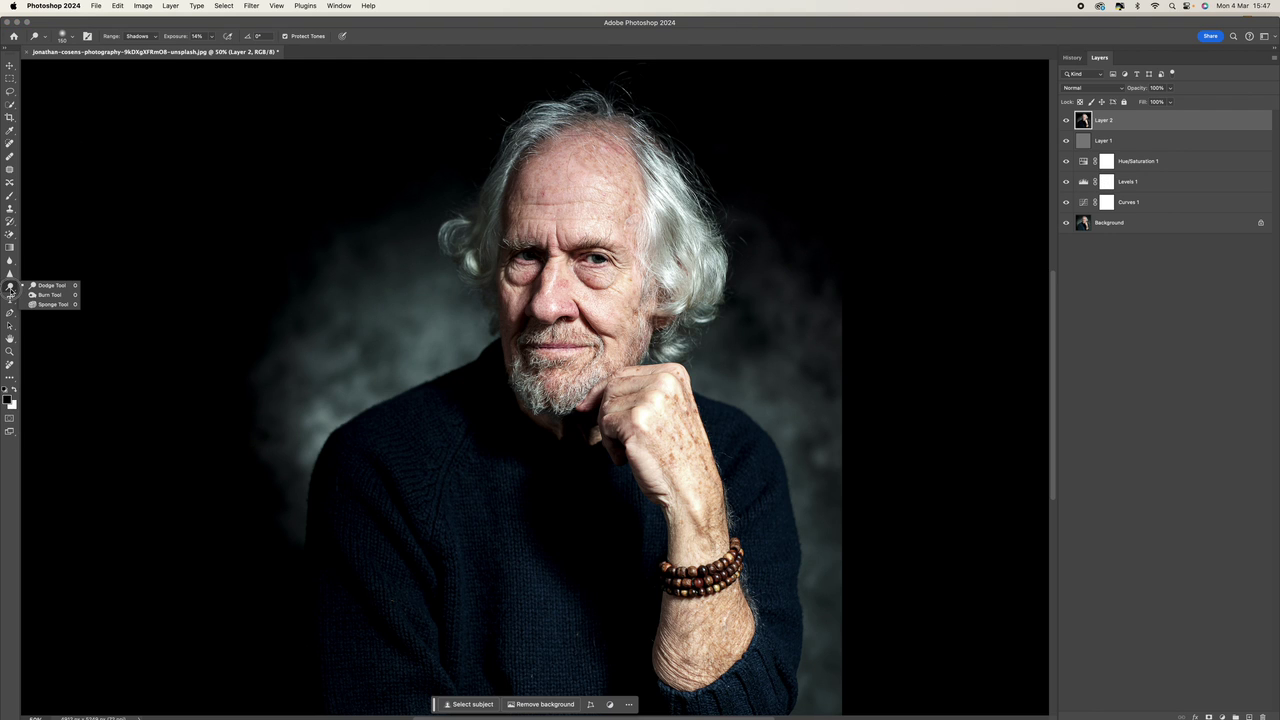
click(30, 288)
click(30, 294)
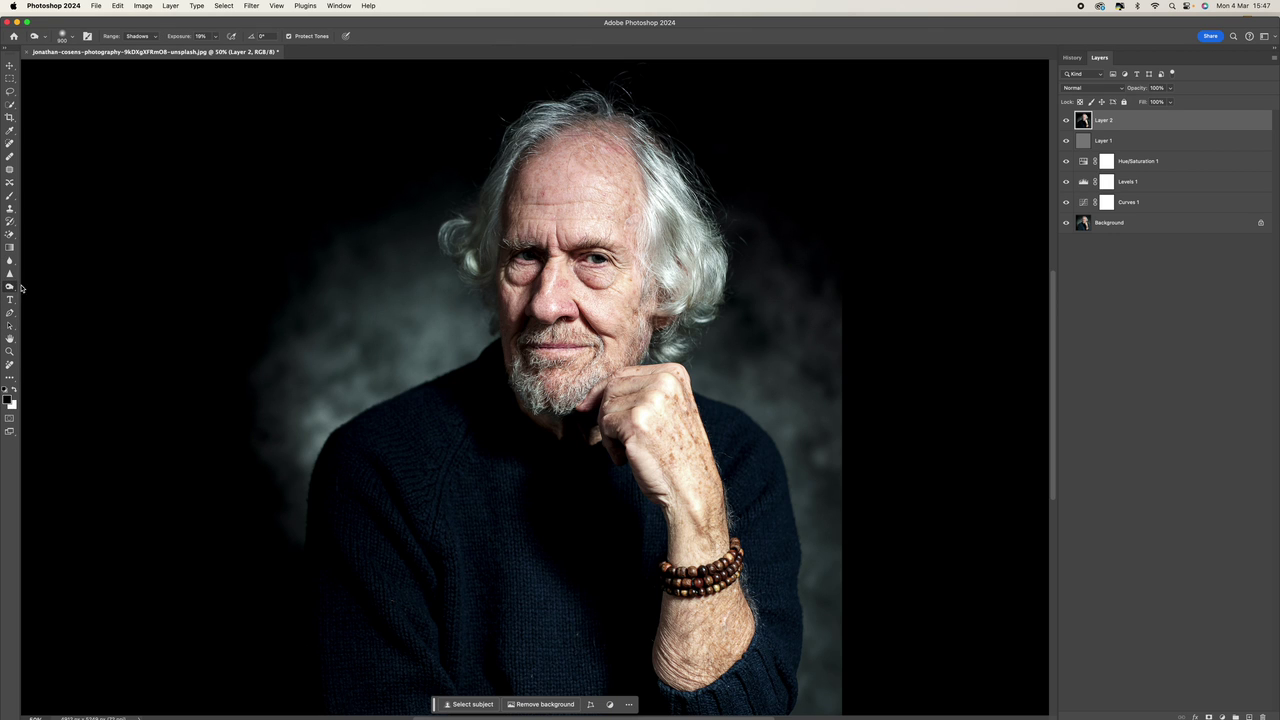
click(74, 38)
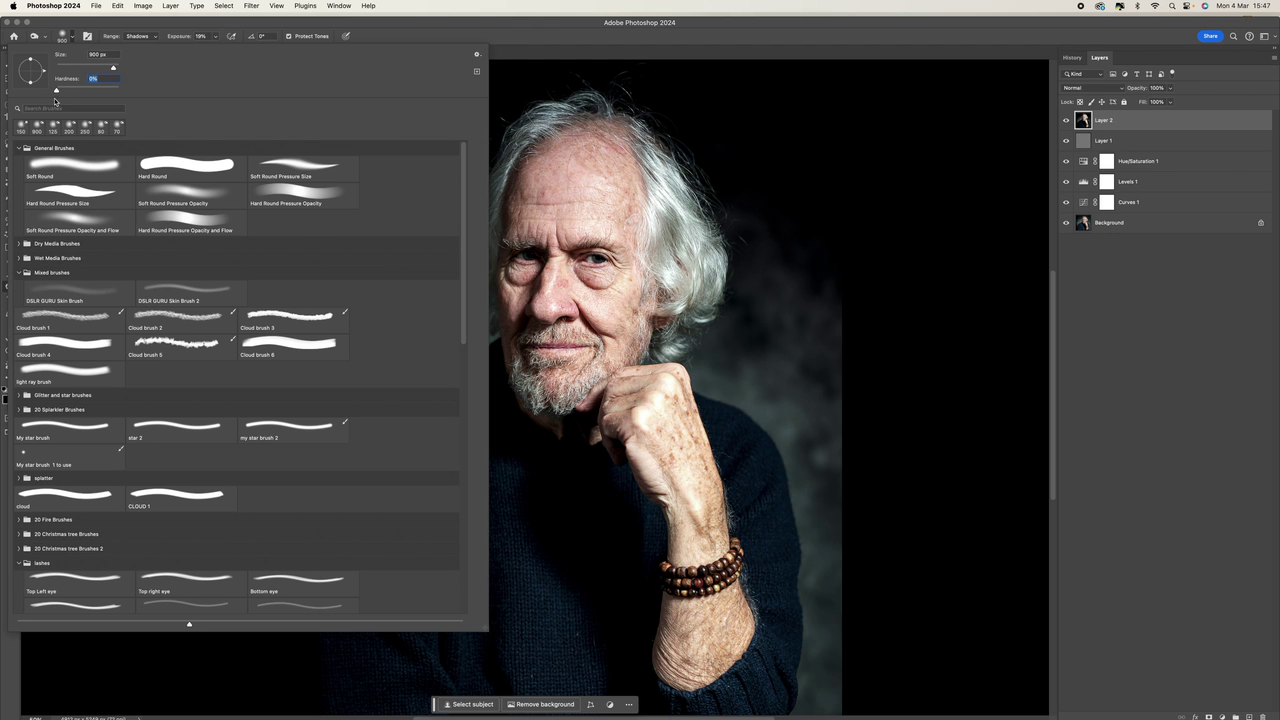
click(126, 36)
click(127, 36)
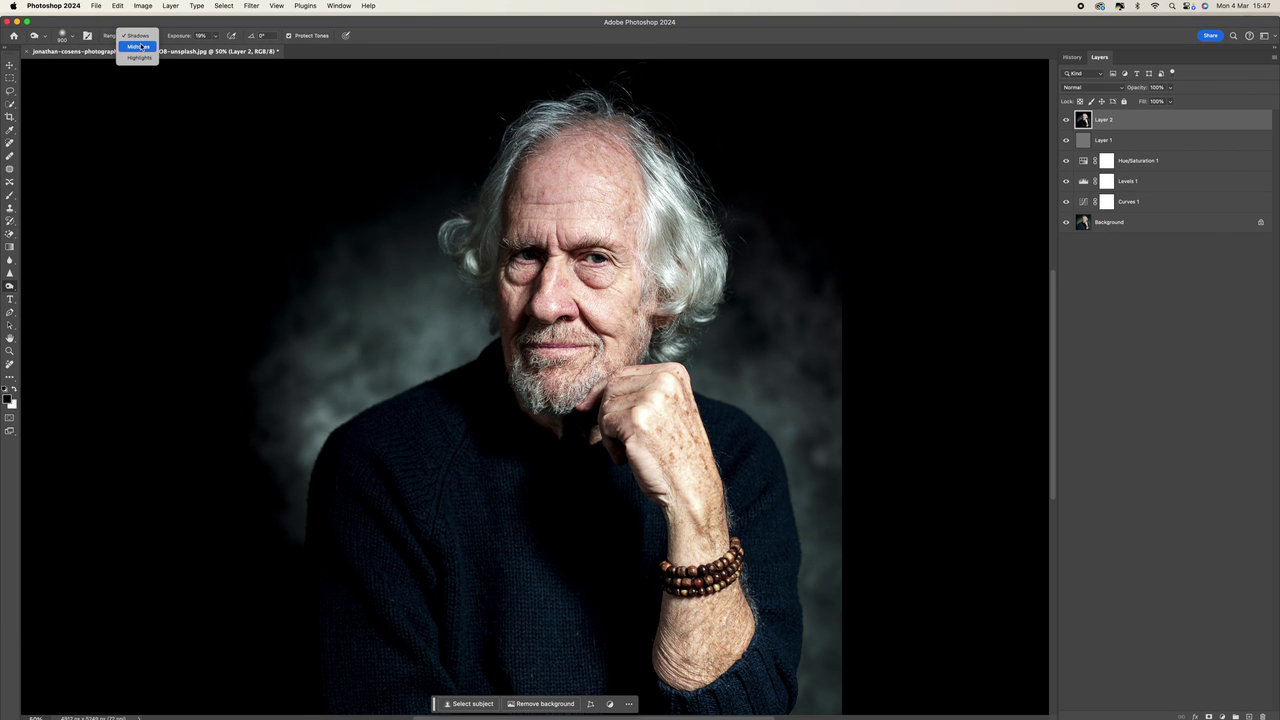
click(141, 47)
click(218, 37)
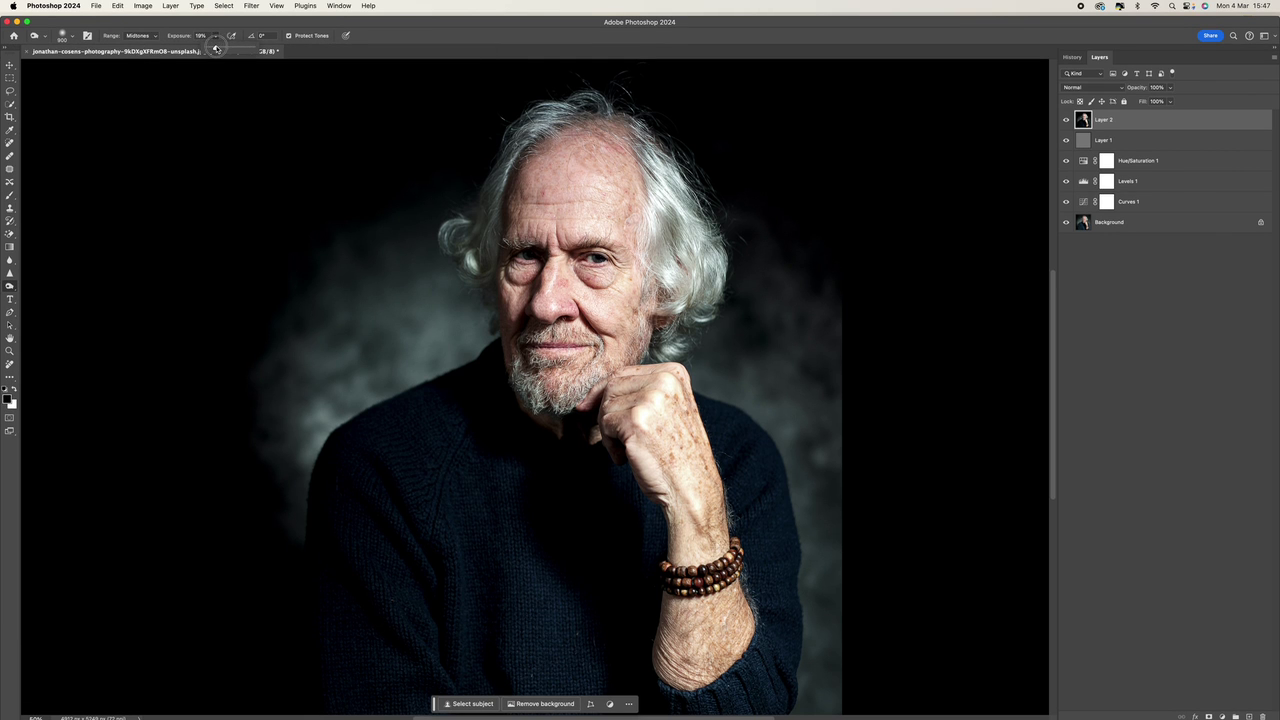
drag(216, 49, 212, 51)
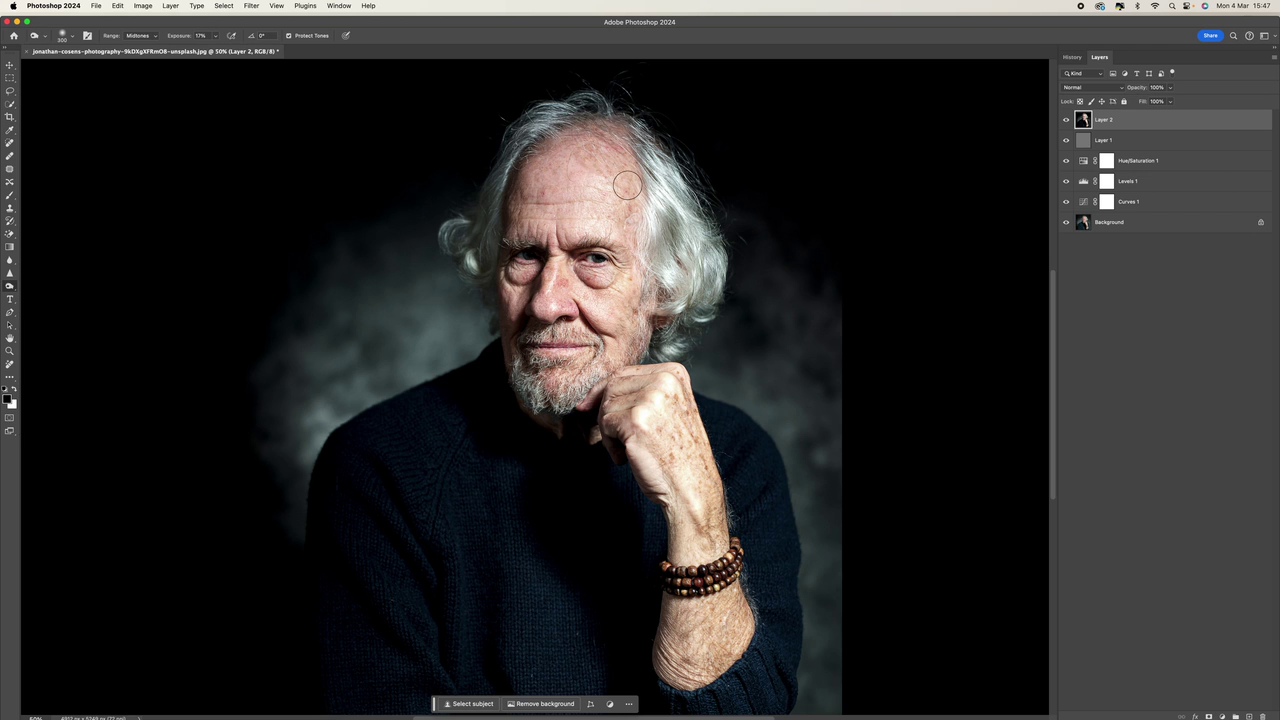
Burn the midtones of the hand, forearm and the edges of the face with a large soft brush.
key(bracketright)
key(bracketright)
key(bracketright)
key(bracketright)
key(bracketright)
key(bracketright)
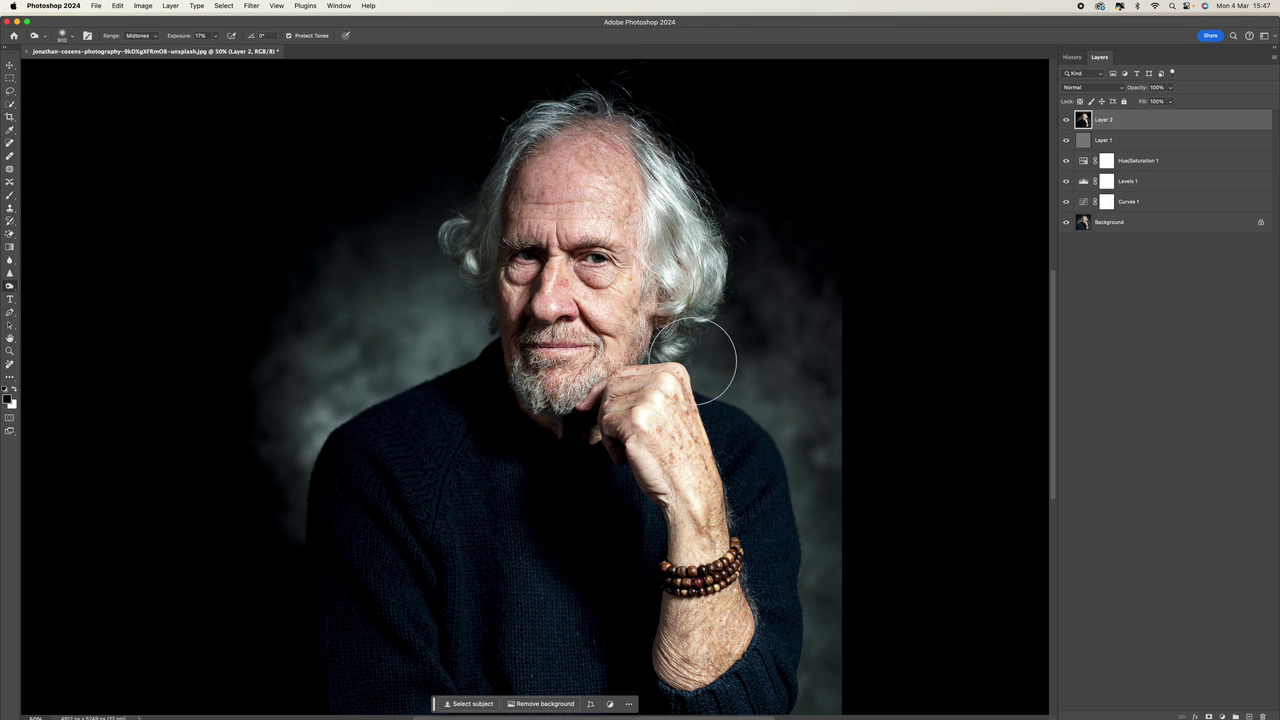
key(bracketleft)
key(bracketleft)
key(bracketleft)
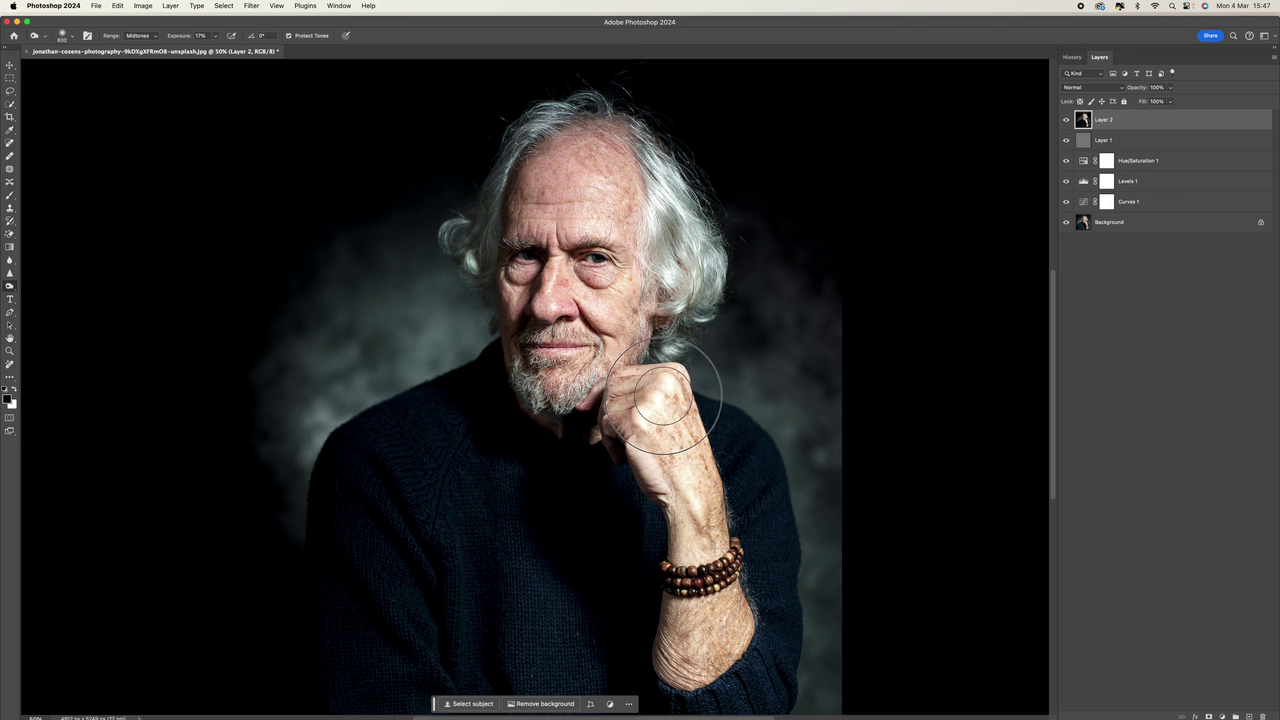
key(bracketleft)
key(bracketleft)
key(bracketleft)
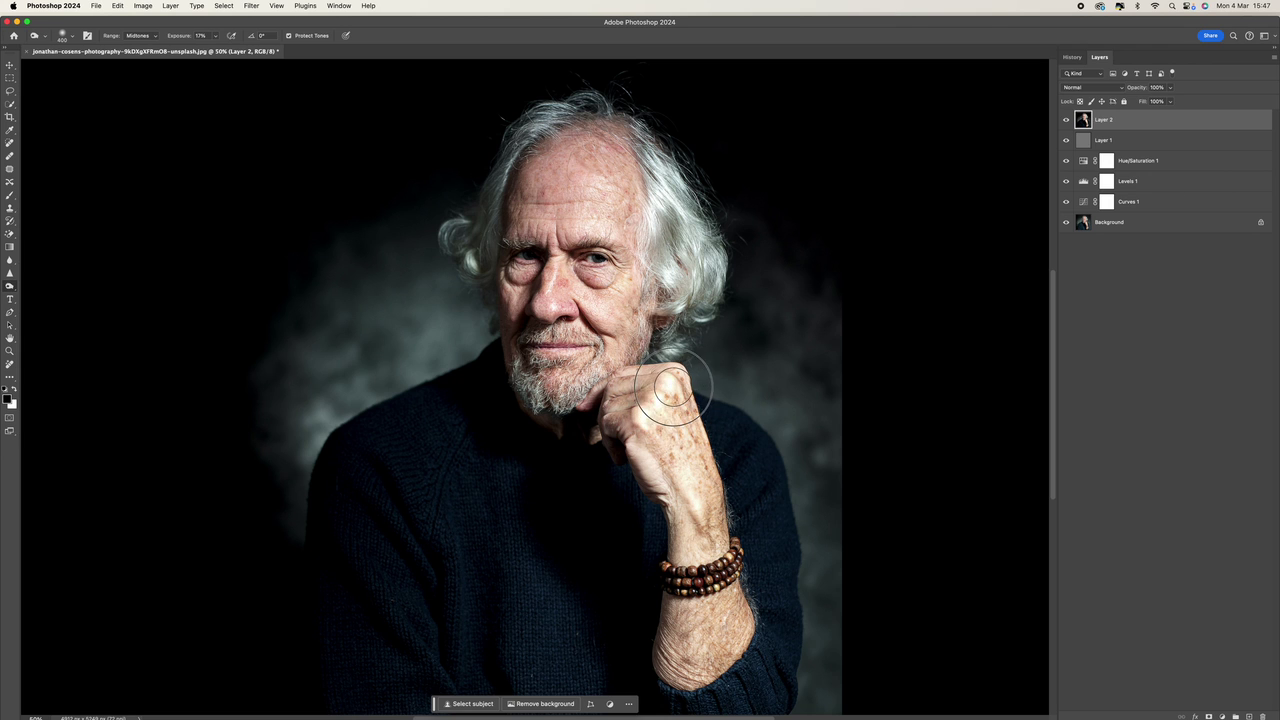
mouse_move(673, 387)
mouse_down()
mouse_move(696, 508)
mouse_move(640, 443)
mouse_move(683, 552)
mouse_move(656, 414)
mouse_move(675, 377)
mouse_move(697, 648)
mouse_move(713, 516)
mouse_move(651, 434)
mouse_move(678, 376)
mouse_move(654, 385)
mouse_move(605, 365)
mouse_move(560, 395)
mouse_move(532, 383)
mouse_move(679, 272)
mouse_move(661, 282)
mouse_move(667, 205)
mouse_move(652, 175)
mouse_move(600, 138)
mouse_move(482, 267)
mouse_up()
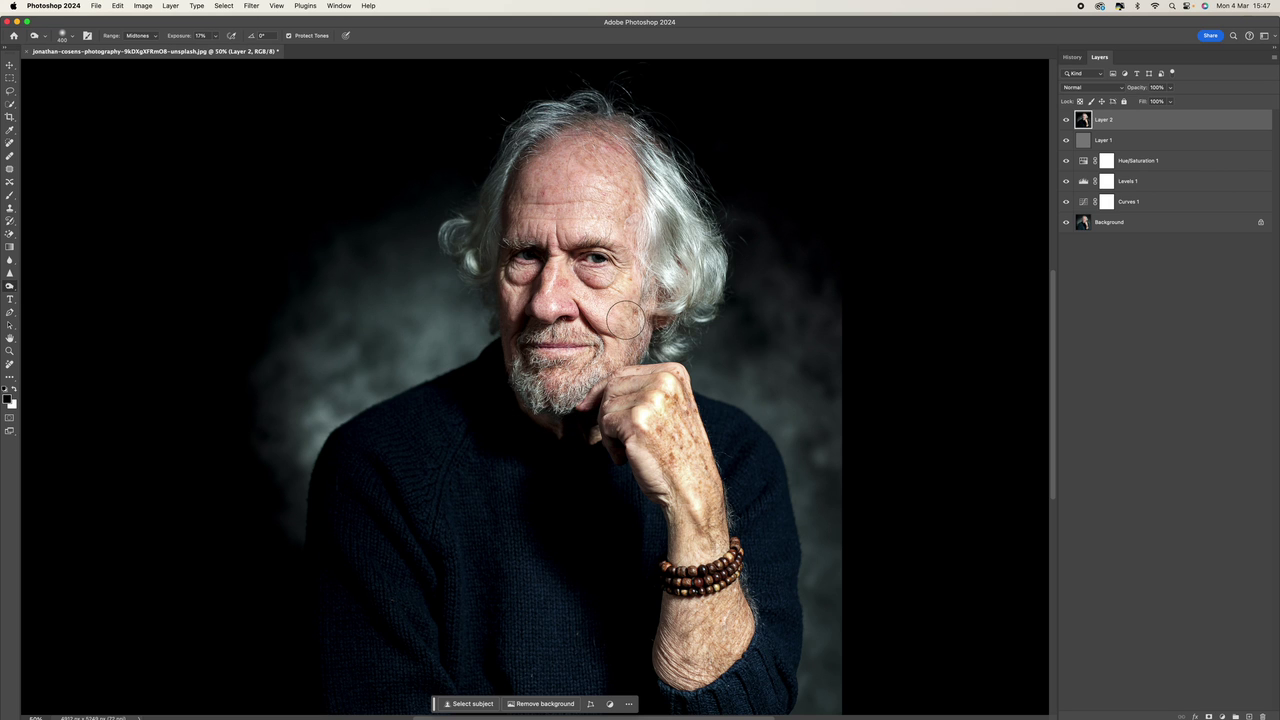
click(641, 223)
Burn the midtones of both eyebrows with a much smaller brush, working at 100% zoom.
key([)
key(bracketleft)
key(bracketleft)
key(bracketleft)
key(bracketleft)
key(super+plus)
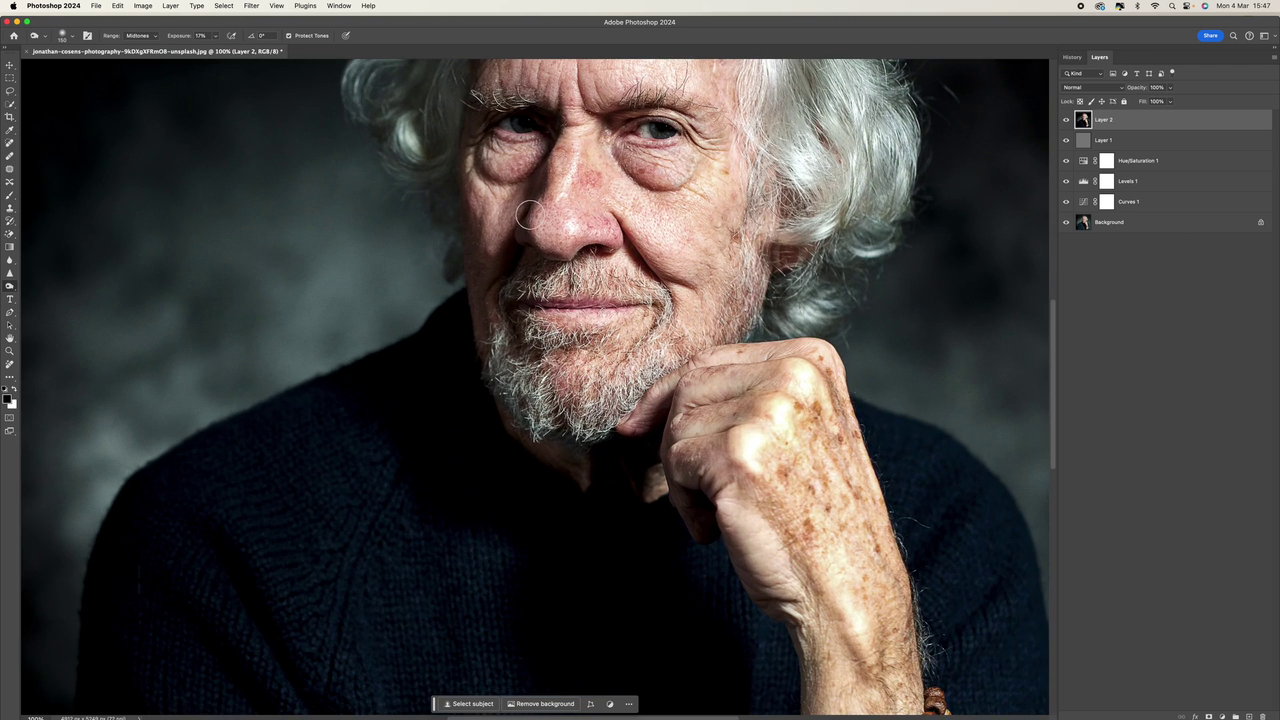
scroll(529, 218, up, 5)
key(bracketleft)
key(bracketleft)
key(bracketleft)
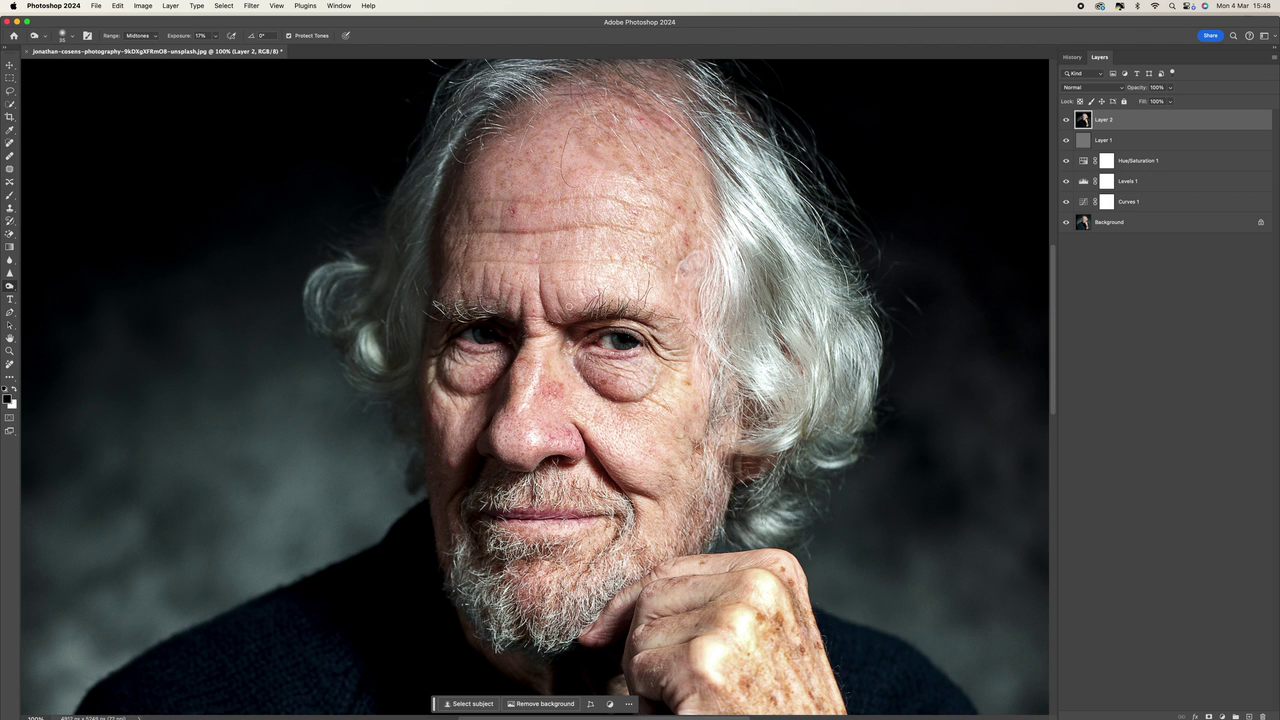
key(])
drag(582, 317, 637, 300)
key([)
key([)
key([)
drag(503, 319, 520, 313)
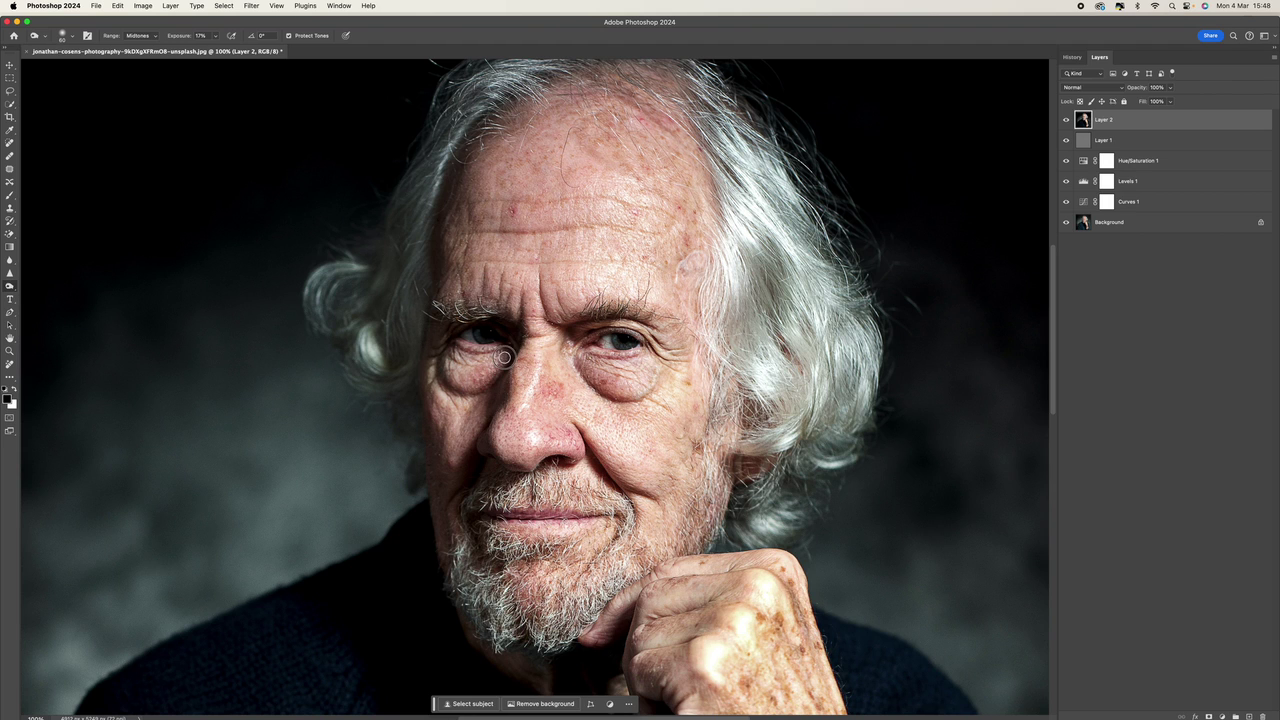
Burn the folds under both eyes, the cheek crease and the sides of the nose with short midtone strokes.
drag(464, 354, 453, 355)
mouse_move(636, 357)
mouse_down()
mouse_move(576, 361)
mouse_move(592, 391)
mouse_move(642, 395)
mouse_move(660, 381)
mouse_move(647, 393)
mouse_move(670, 407)
mouse_move(669, 384)
mouse_move(611, 372)
mouse_move(645, 359)
mouse_move(688, 373)
mouse_move(668, 349)
mouse_move(681, 346)
mouse_move(635, 395)
mouse_up()
mouse_move(579, 435)
mouse_down()
mouse_move(625, 498)
mouse_move(665, 503)
mouse_move(655, 500)
mouse_move(669, 474)
mouse_move(690, 477)
mouse_up()
drag(556, 455, 540, 430)
mouse_move(547, 385)
mouse_down()
mouse_move(463, 398)
mouse_move(441, 391)
mouse_move(441, 357)
mouse_up()
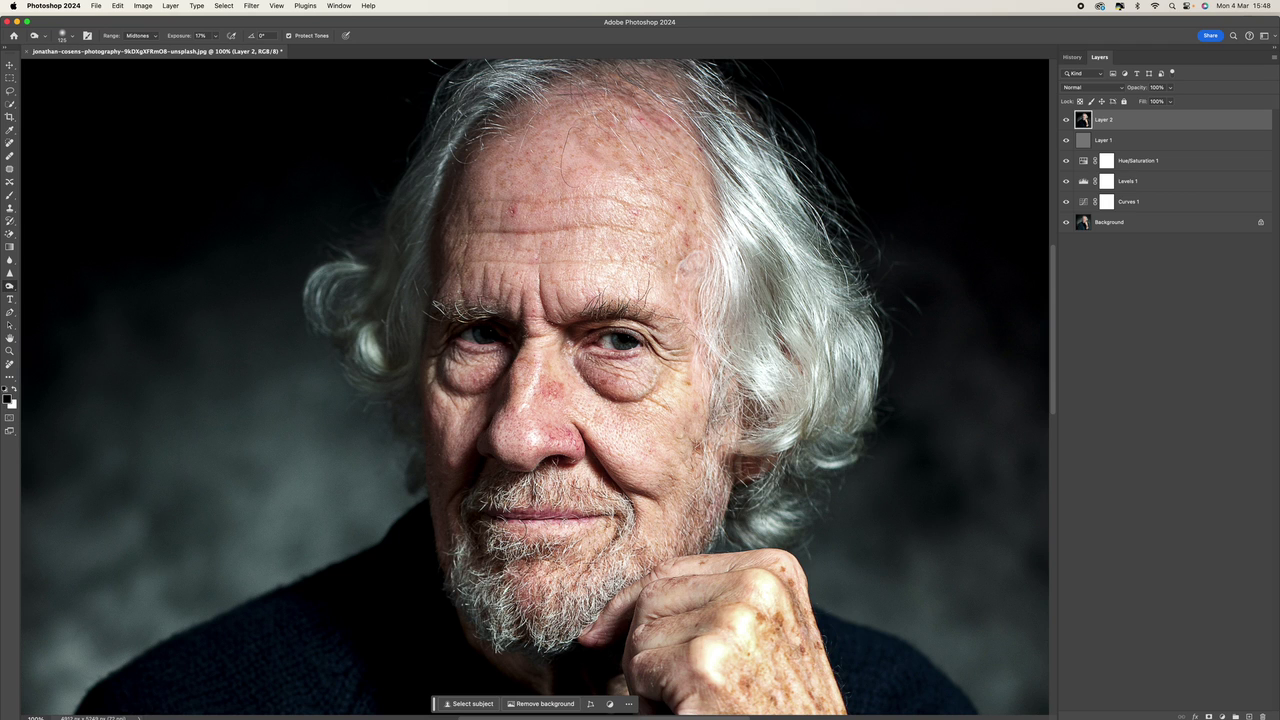
Burn the midtones of the hair around the top of the head with a much larger brush.
key(bracketright)
key(bracketright)
key(bracketright)
key(bracketright)
key(bracketright)
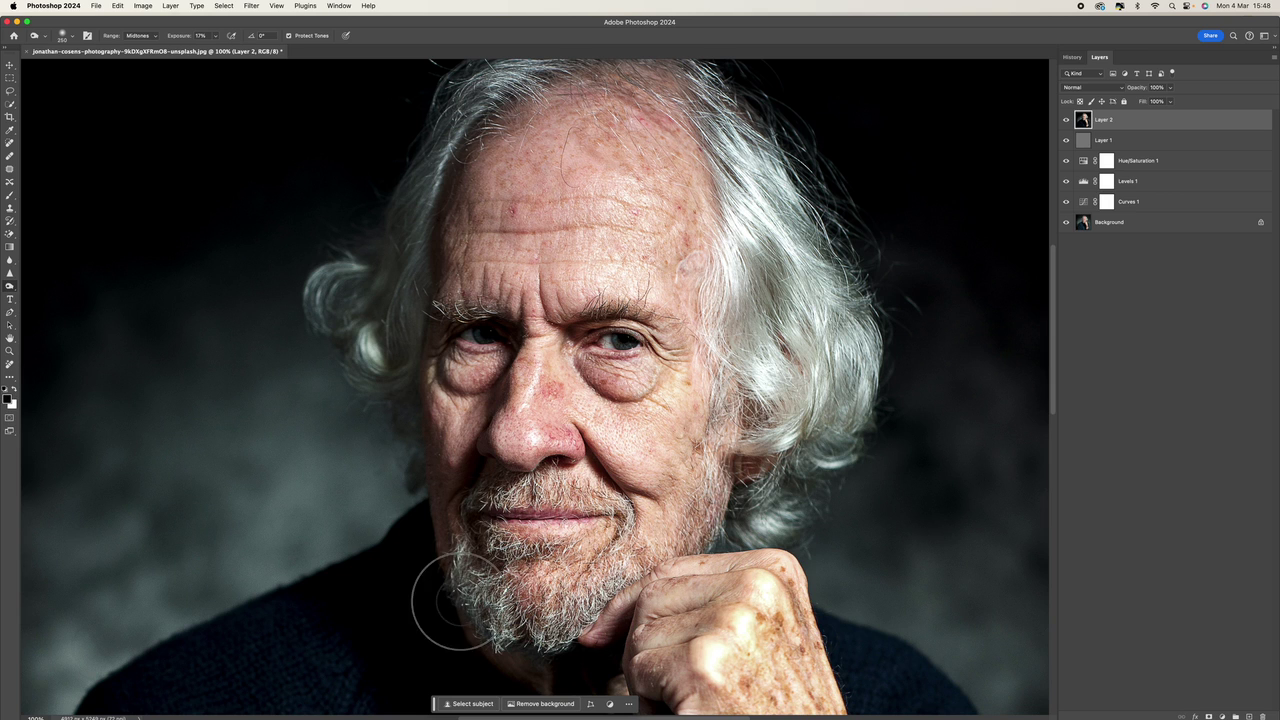
key(bracketright)
key(bracketright)
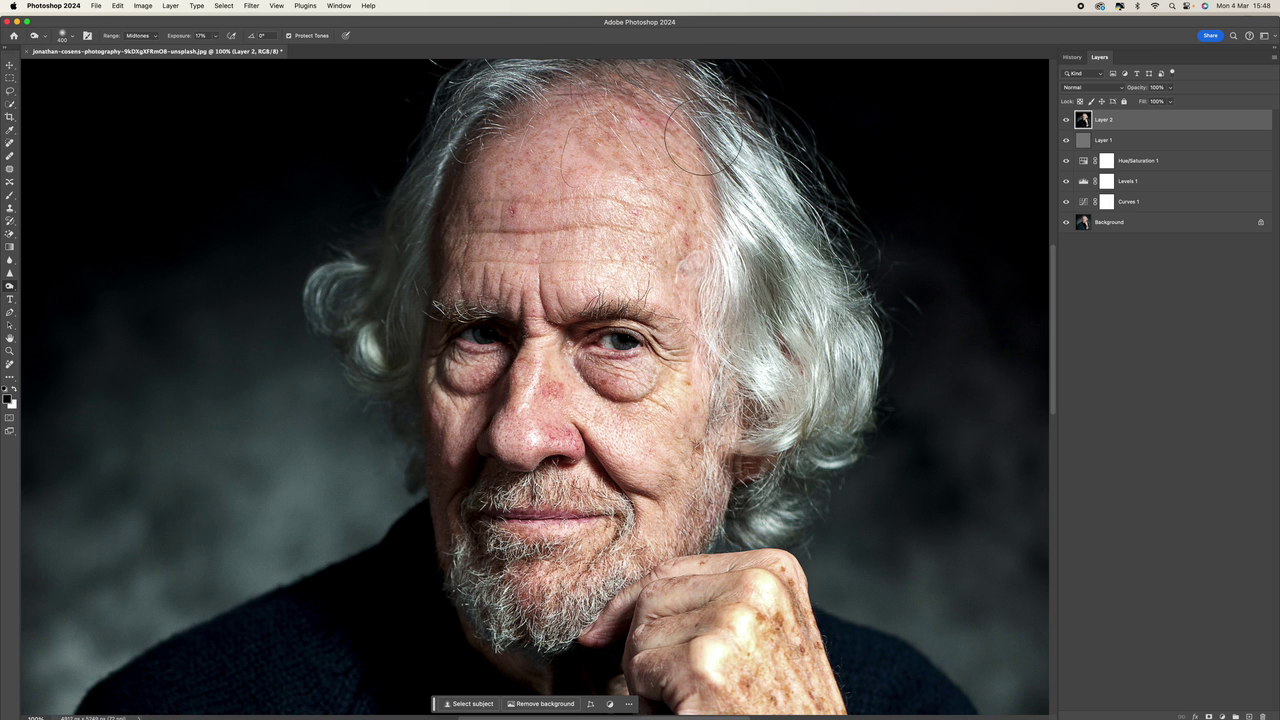
mouse_move(703, 137)
mouse_down()
mouse_move(784, 240)
mouse_move(828, 396)
mouse_move(650, 80)
mouse_move(440, 100)
mouse_up()
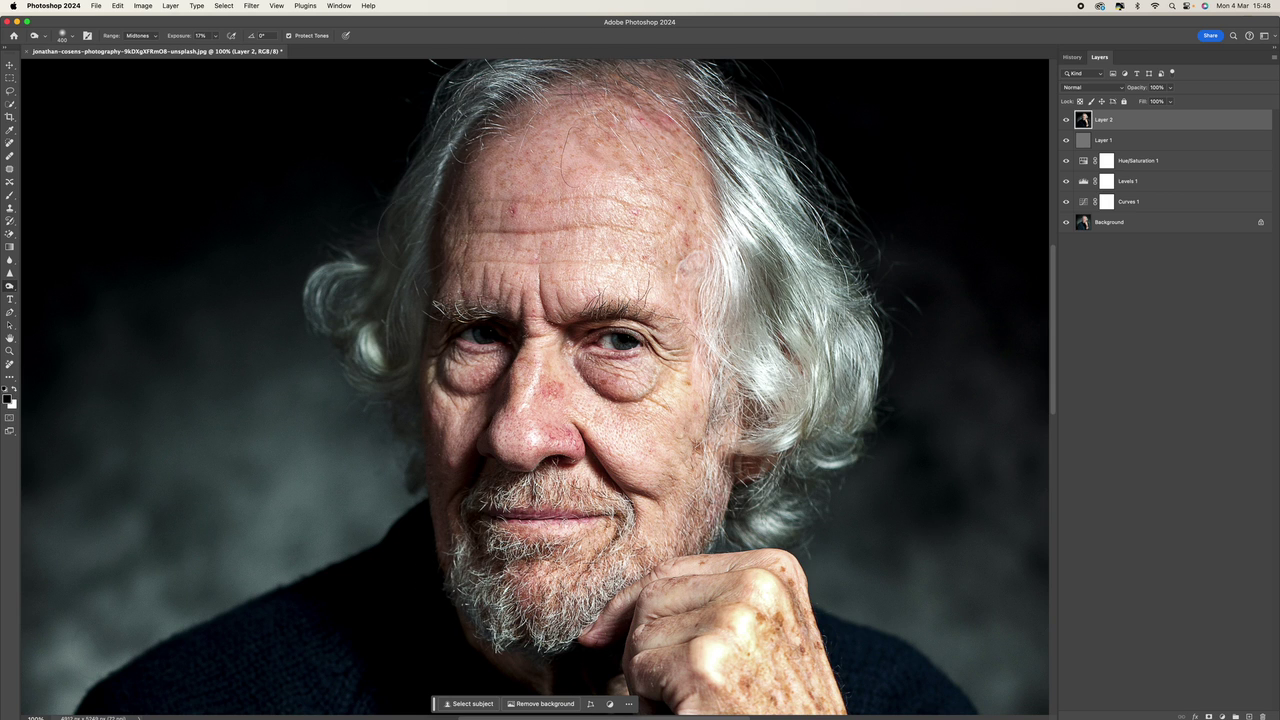
Set the burn range to Shadows and darken the shadowed side of the nose and the moustache corner with a smaller brush.
click(140, 35)
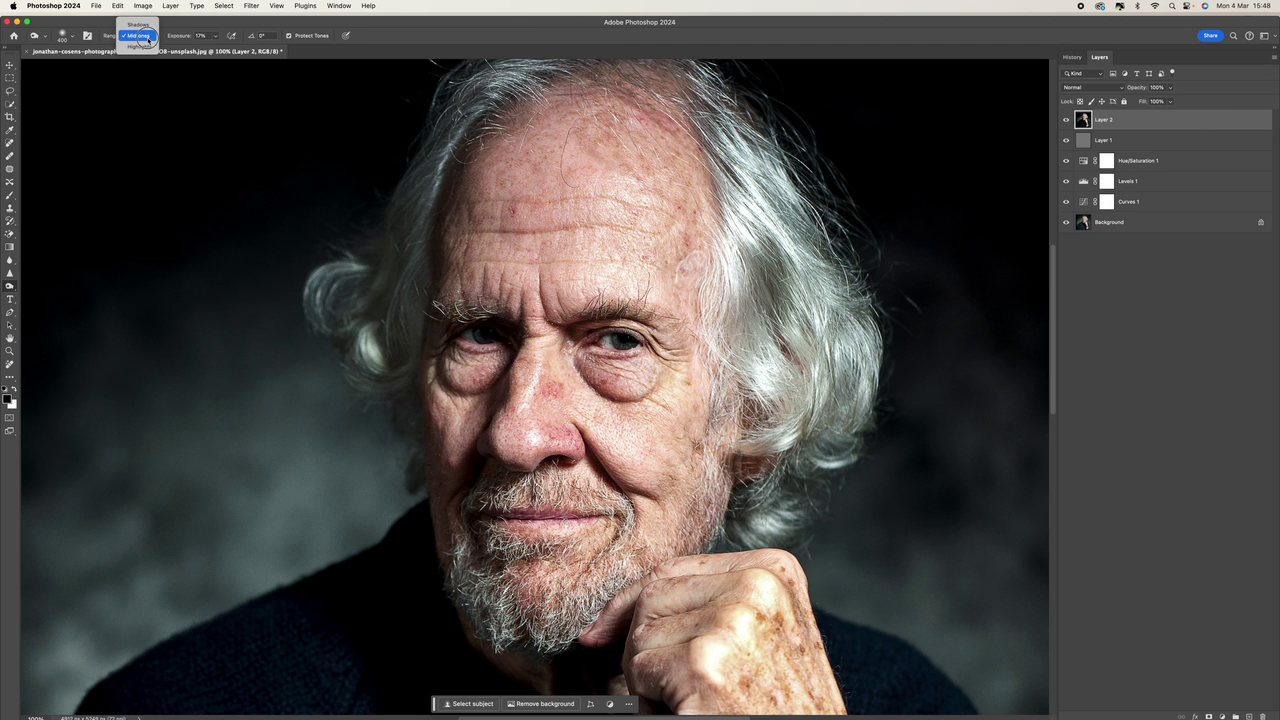
click(148, 25)
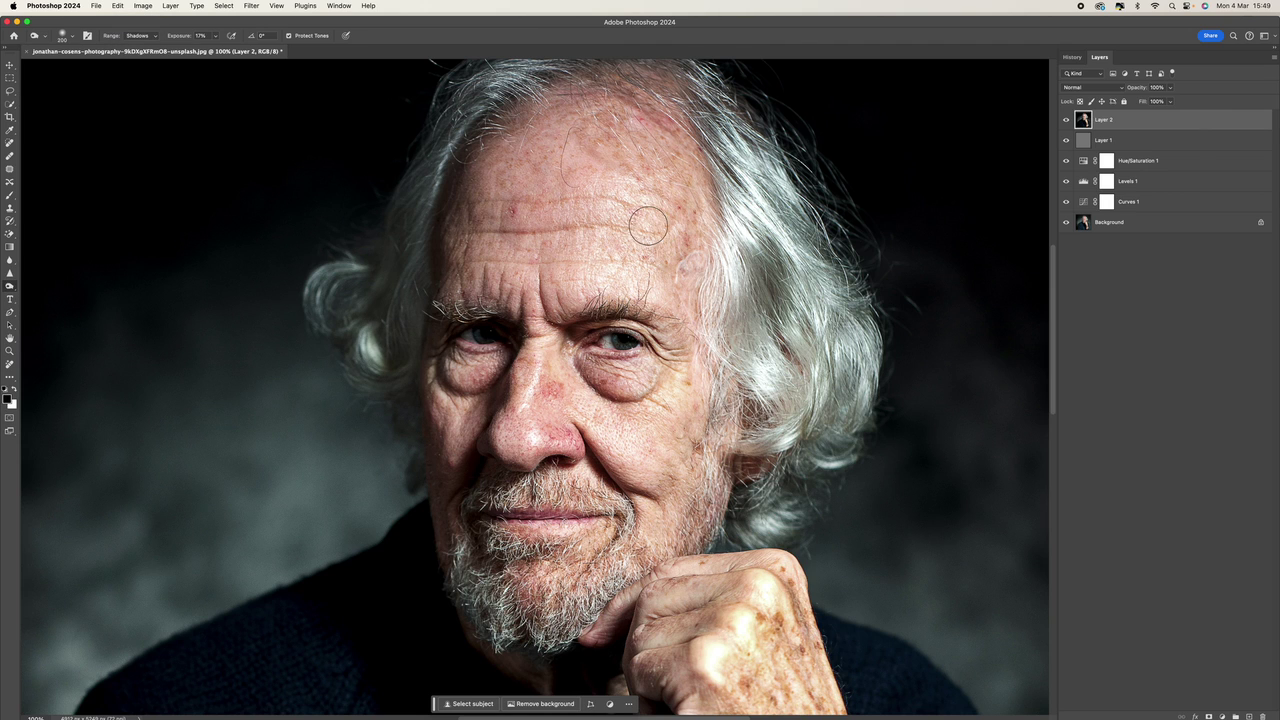
key(bracketleft)
key(bracketleft)
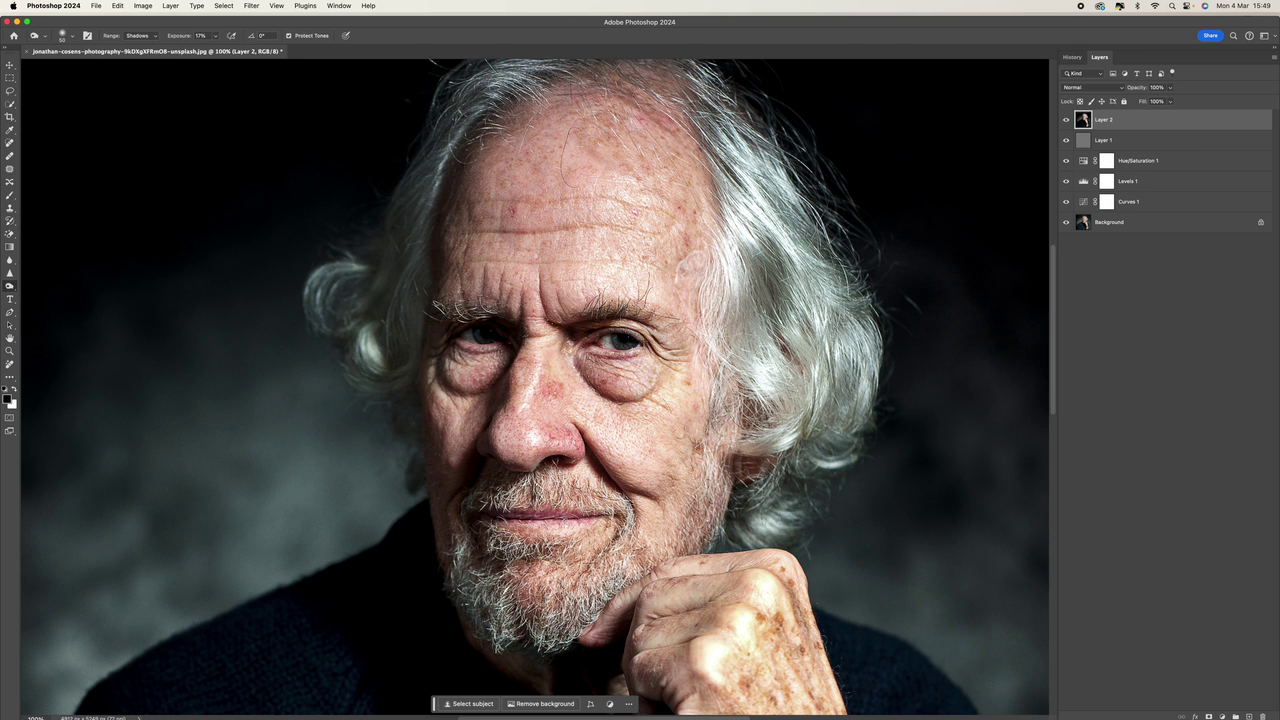
click(503, 386)
click(483, 445)
click(492, 410)
click(464, 497)
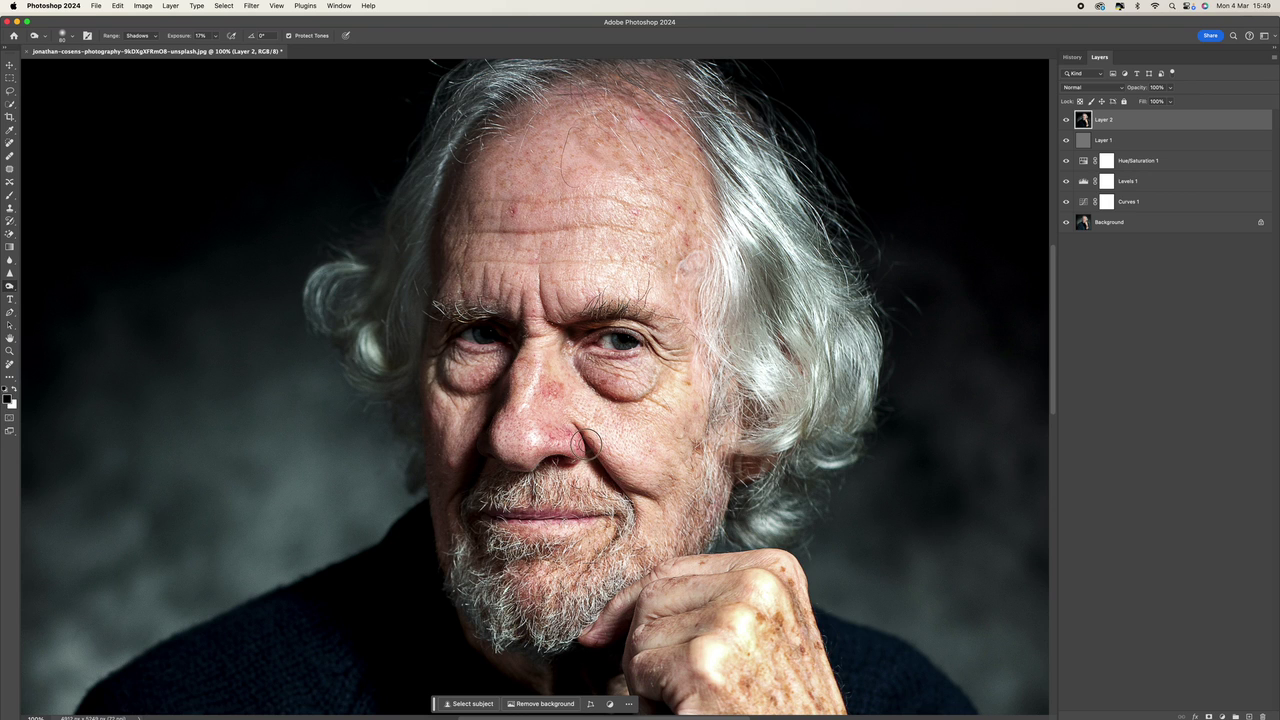
Burn the shadows of the forehead near the temple with a small brush.
key(bracketleft)
key(bracketleft)
mouse_move(666, 215)
mouse_down()
mouse_move(594, 198)
mouse_move(473, 201)
mouse_move(617, 197)
mouse_move(698, 215)
mouse_up()
scroll(661, 471, down, 5)
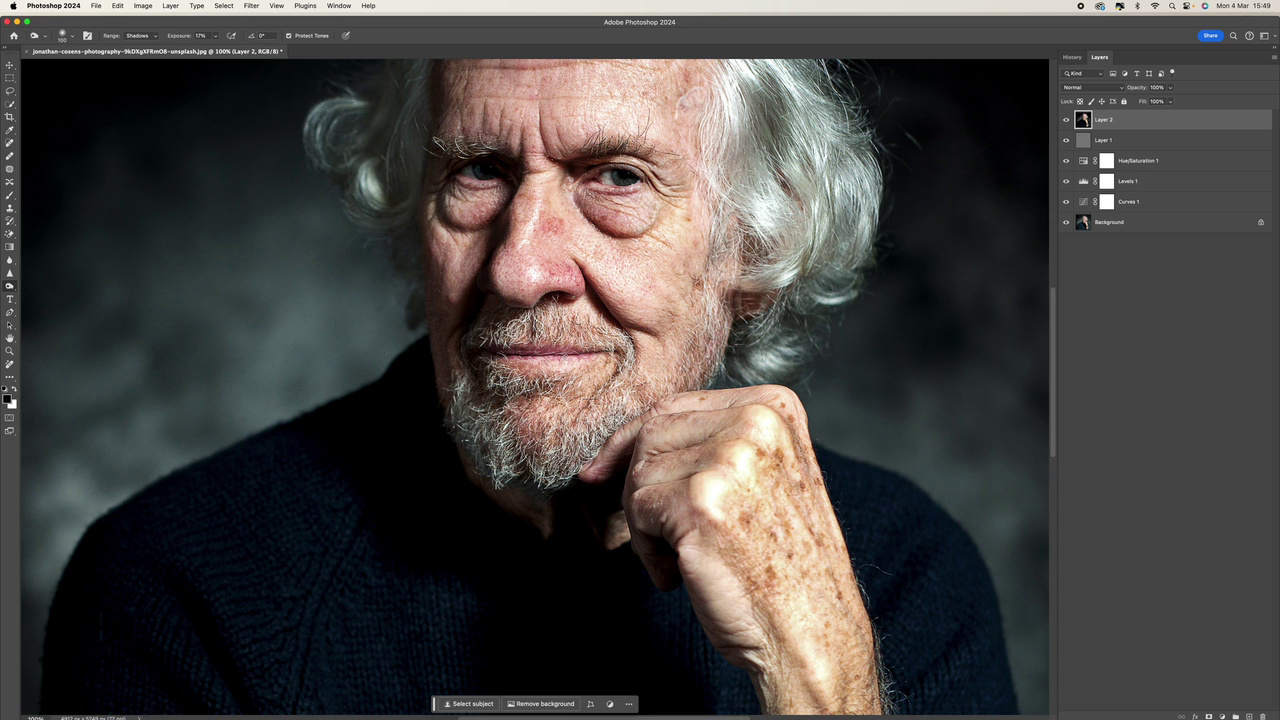
scroll(614, 457, down, 12)
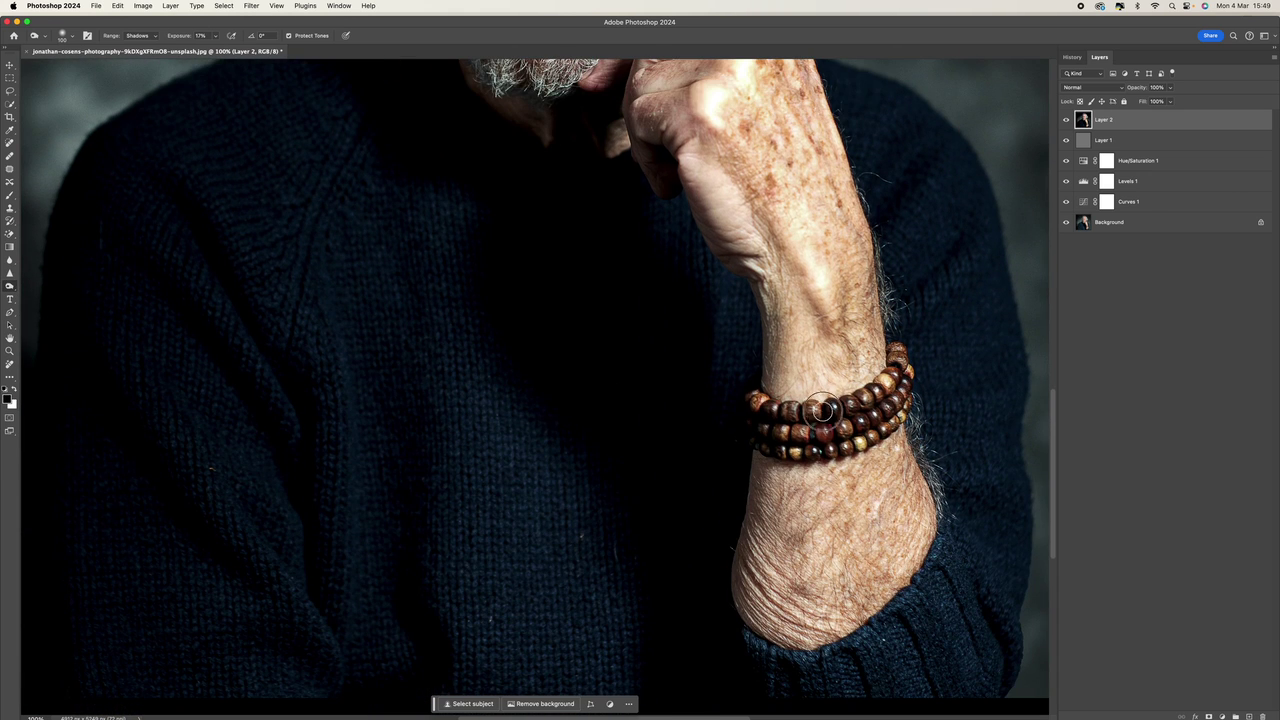
scroll(860, 420, up, 12)
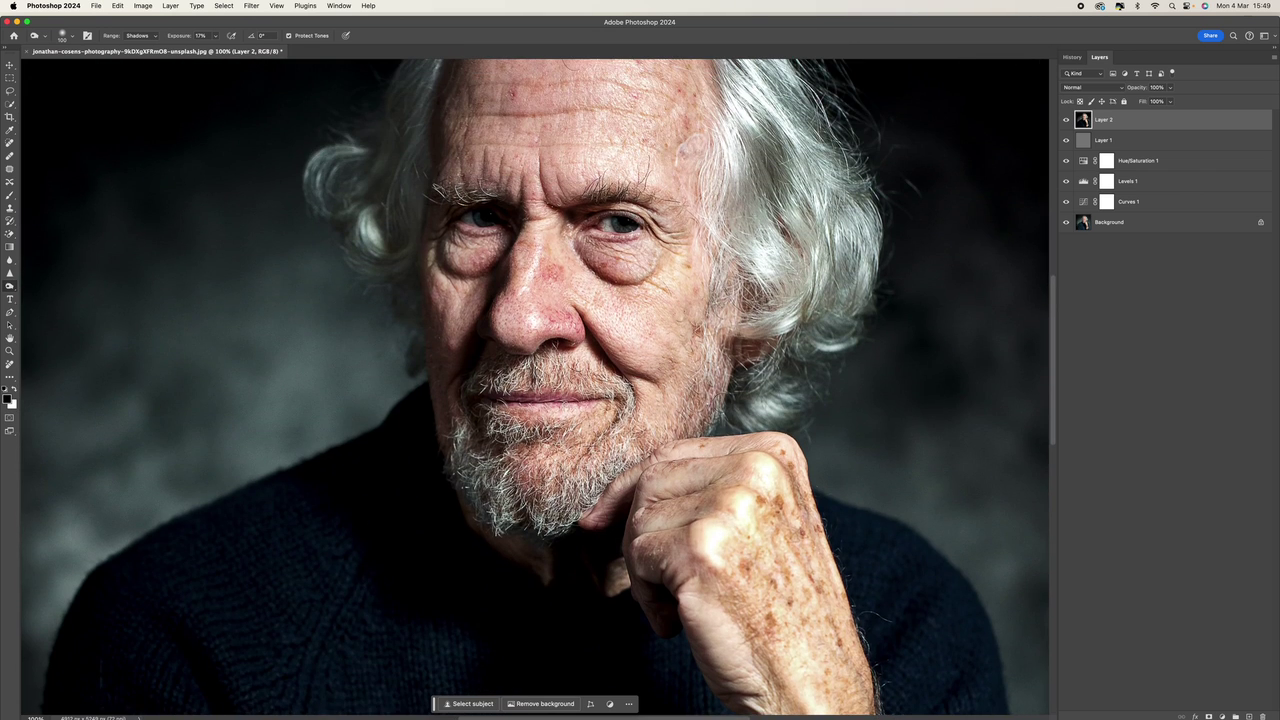
key(super+minus)
key(super+minus)
click(140, 36)
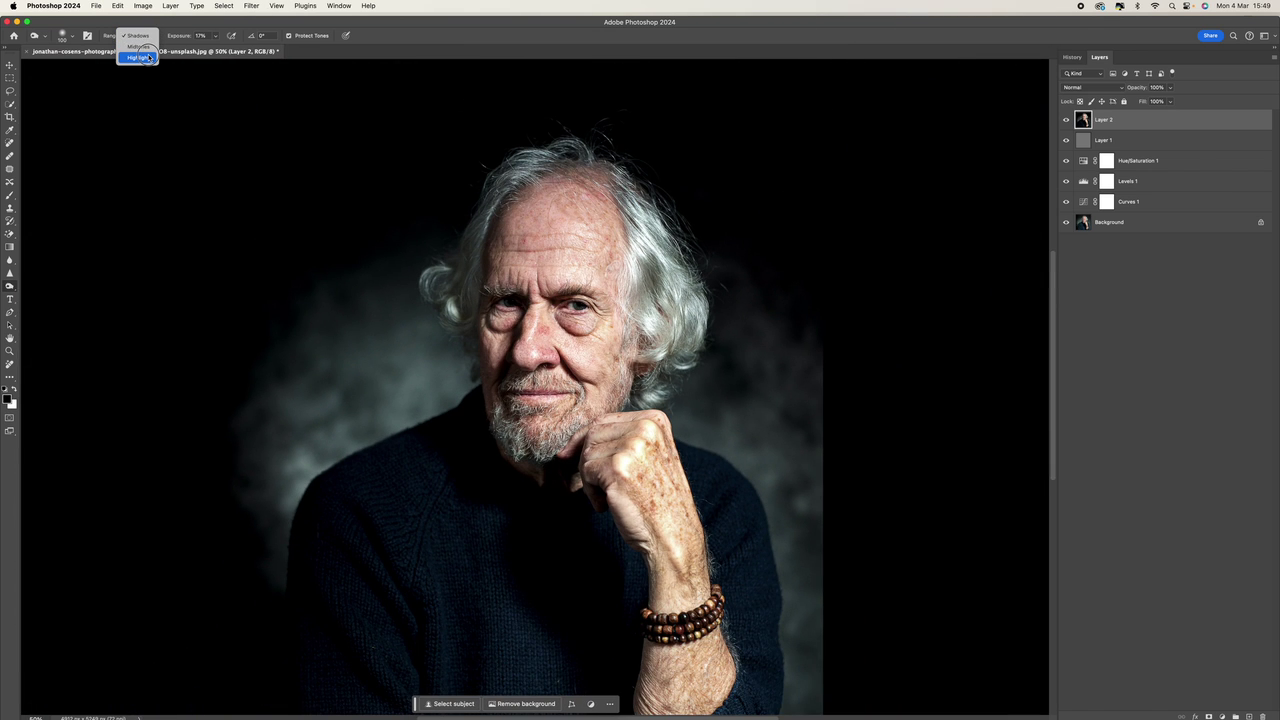
click(139, 35)
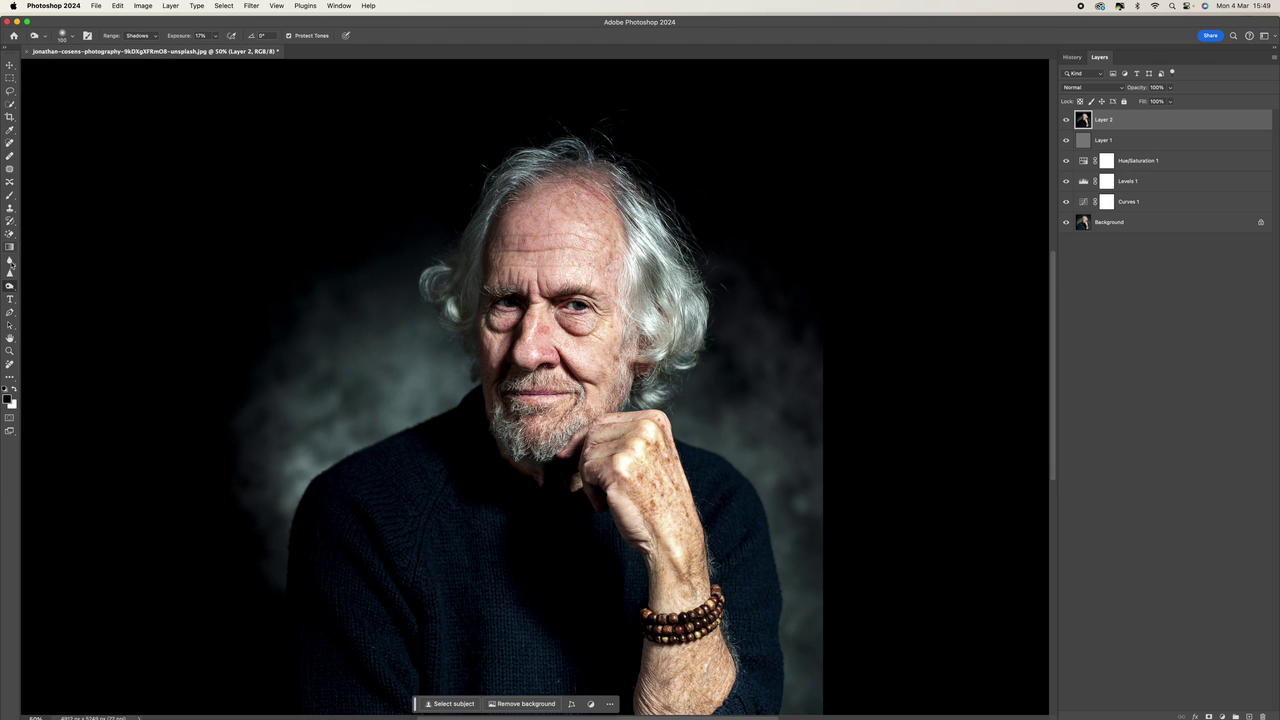
Switch to the Dodge tool and set its range to Midtones.
click(10, 286)
click(45, 290)
click(141, 37)
click(139, 47)
Dodge the midtones of both eyes, the beard and the hair beside the forehead at 100% zoom.
key(super+plus)
key(super+plus)
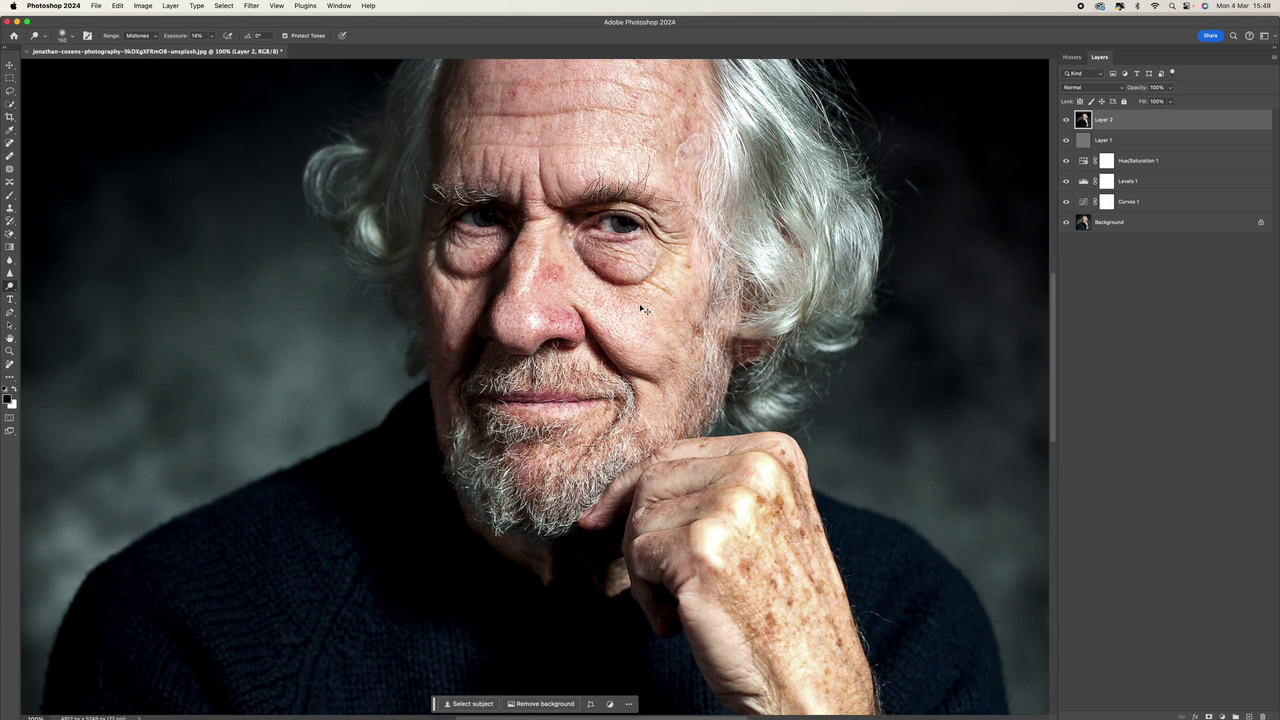
mouse_move(629, 225)
mouse_down()
mouse_move(599, 220)
mouse_move(648, 242)
mouse_up()
mouse_move(498, 222)
mouse_down()
mouse_move(450, 215)
mouse_move(501, 219)
mouse_up()
mouse_move(463, 421)
mouse_down()
mouse_move(480, 470)
mouse_move(485, 459)
mouse_move(457, 451)
mouse_move(505, 500)
mouse_move(545, 500)
mouse_move(605, 430)
mouse_move(593, 373)
mouse_move(634, 380)
mouse_move(646, 446)
mouse_move(718, 322)
mouse_move(768, 322)
mouse_move(768, 237)
mouse_move(724, 150)
mouse_up()
Enlarge the Dodge brush to 175 px and brighten the midtones of the hair and beard.
scroll(727, 162, up, 5)
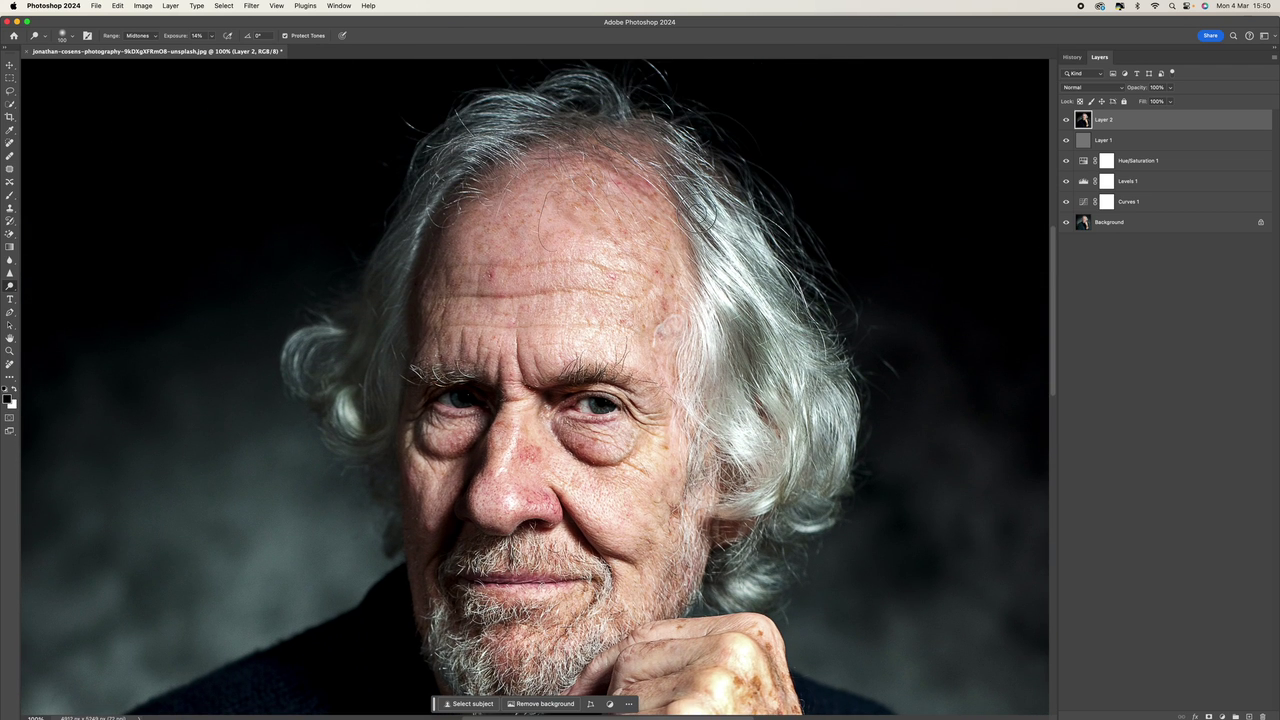
key(bracketright)
key(bracketright)
key(bracketright)
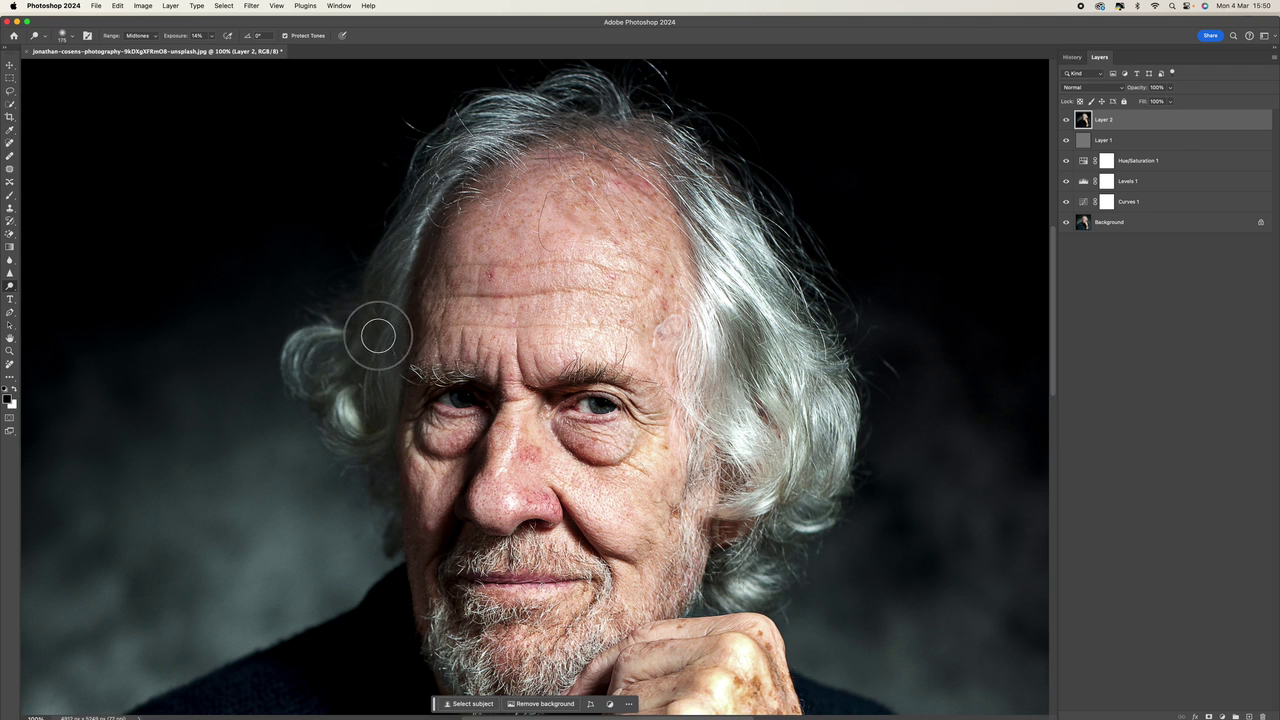
scroll(440, 432, down, 10)
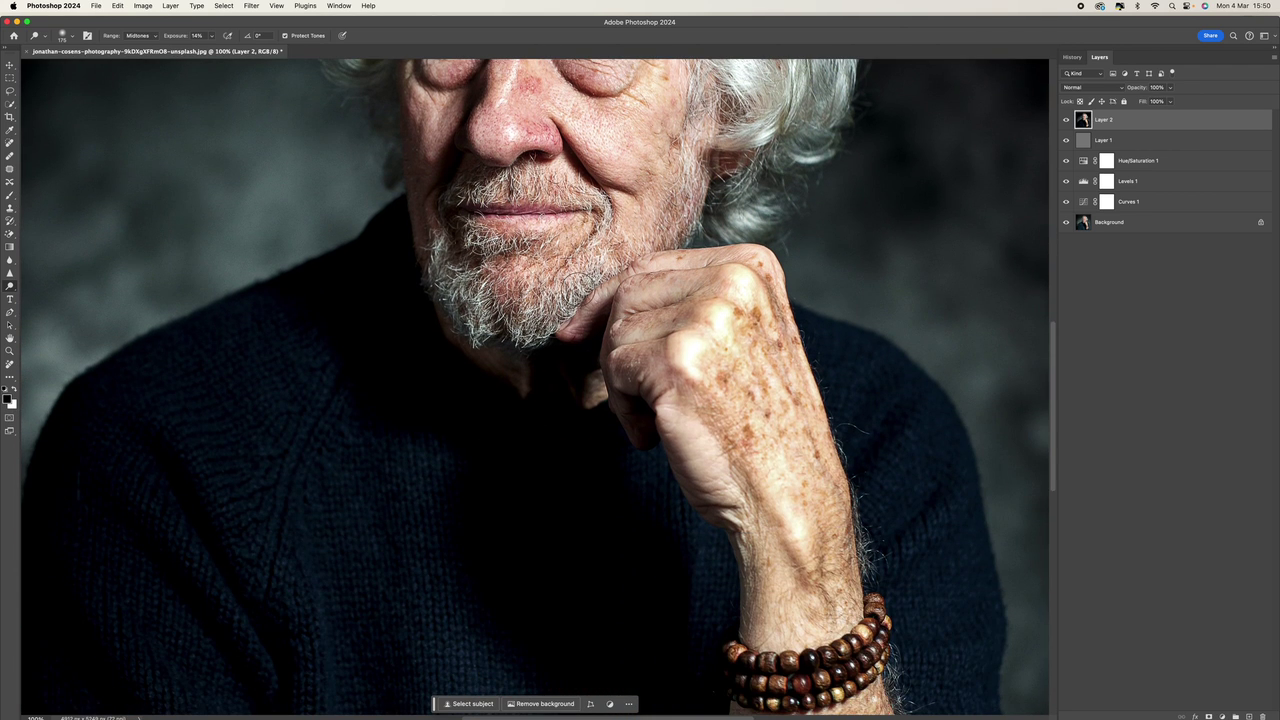
mouse_move(587, 259)
mouse_down()
mouse_move(601, 205)
mouse_move(583, 258)
mouse_move(533, 215)
mouse_up()
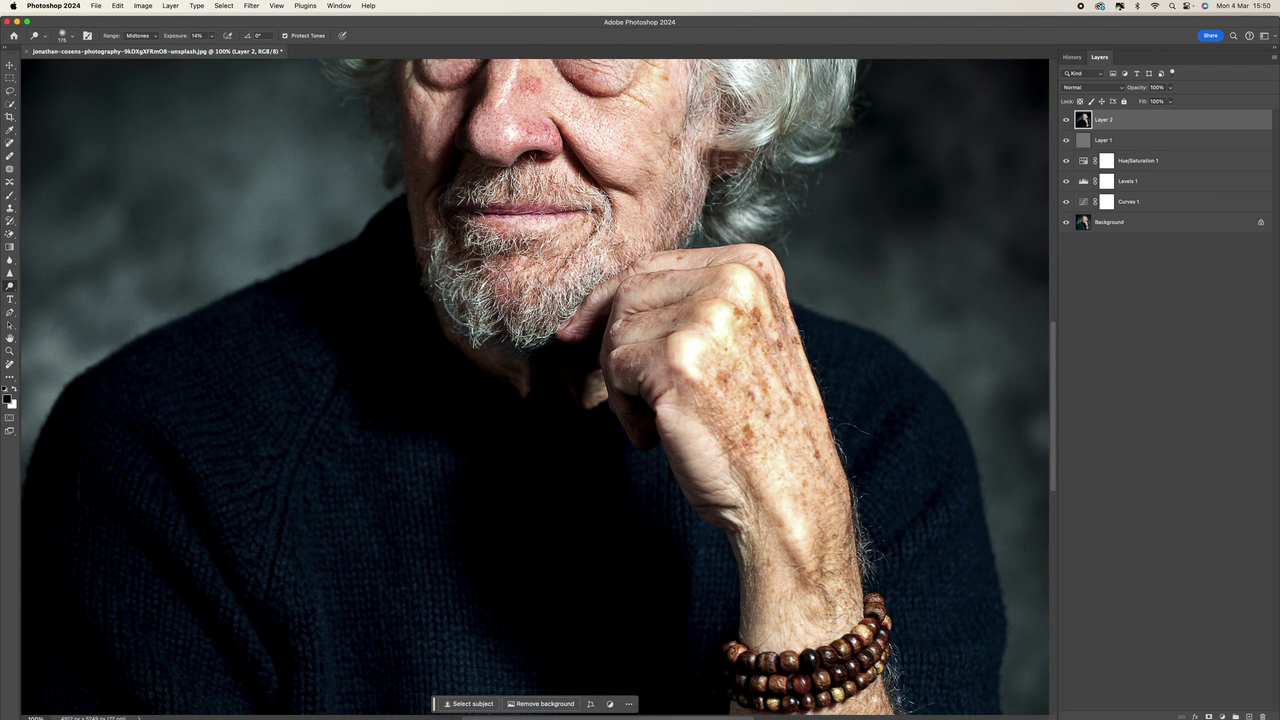
Compare the portrait with and without the dodging and burning on Layer 2, zoomed out and at 66.7%.
scroll(793, 160, up, 2)
key(super+minus)
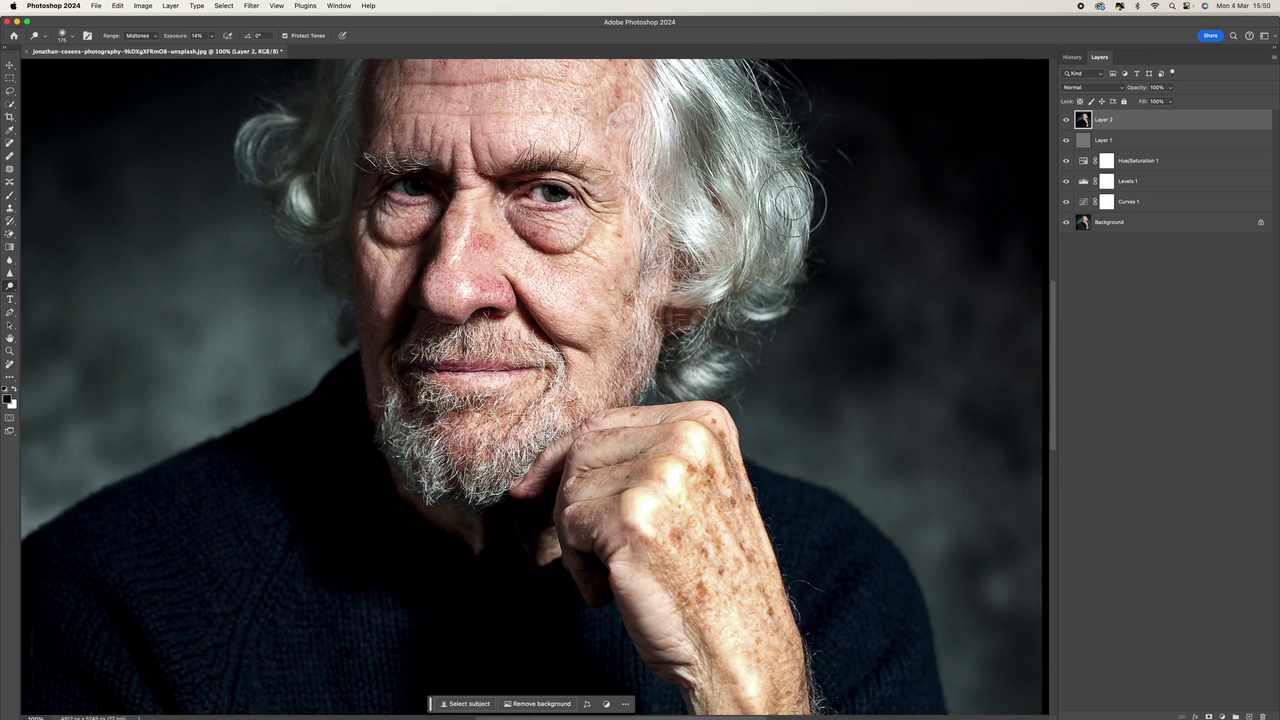
key(super+minus)
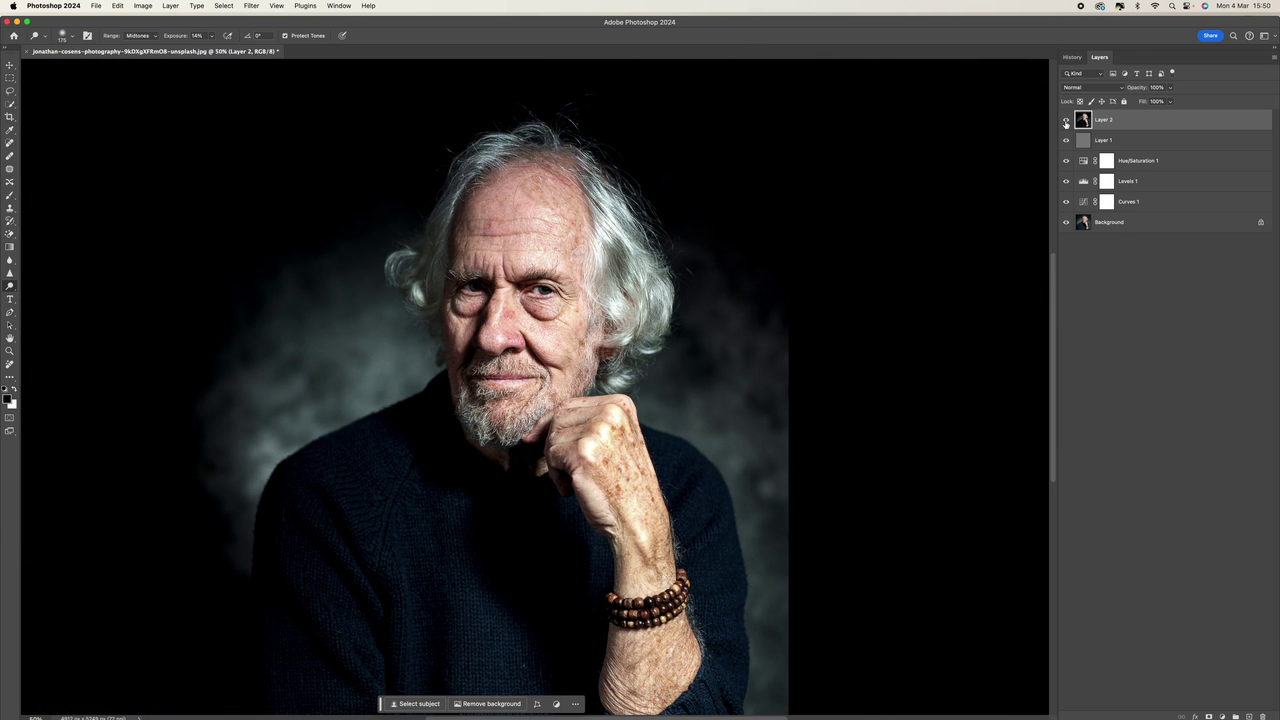
click(1066, 120)
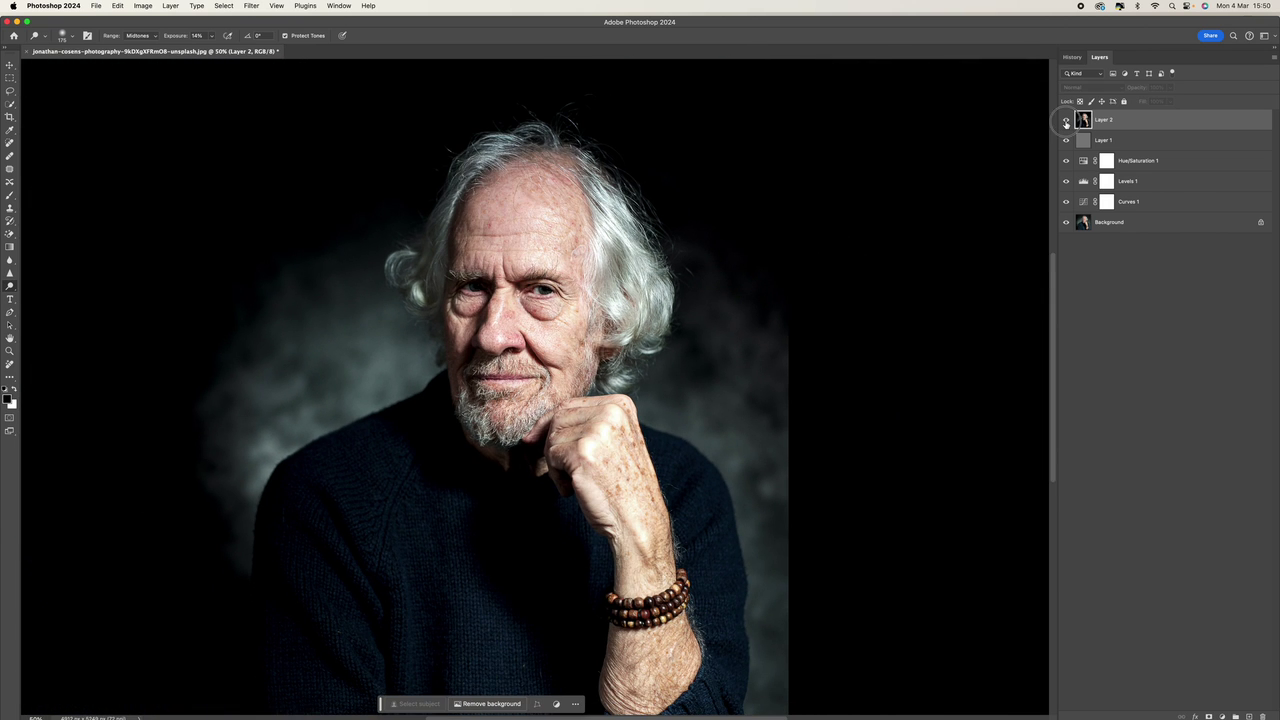
click(1066, 120)
key(super+equal)
click(1066, 120)
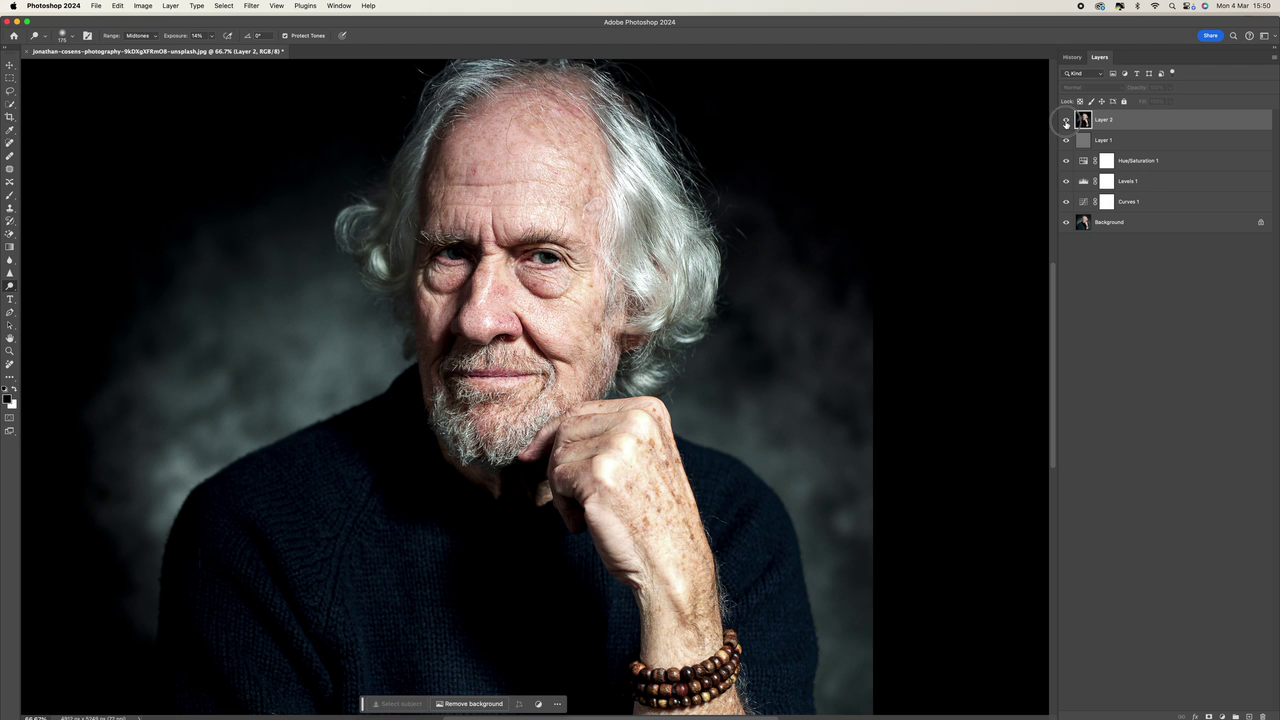
click(1066, 120)
click(1066, 120)
click(1066, 120)
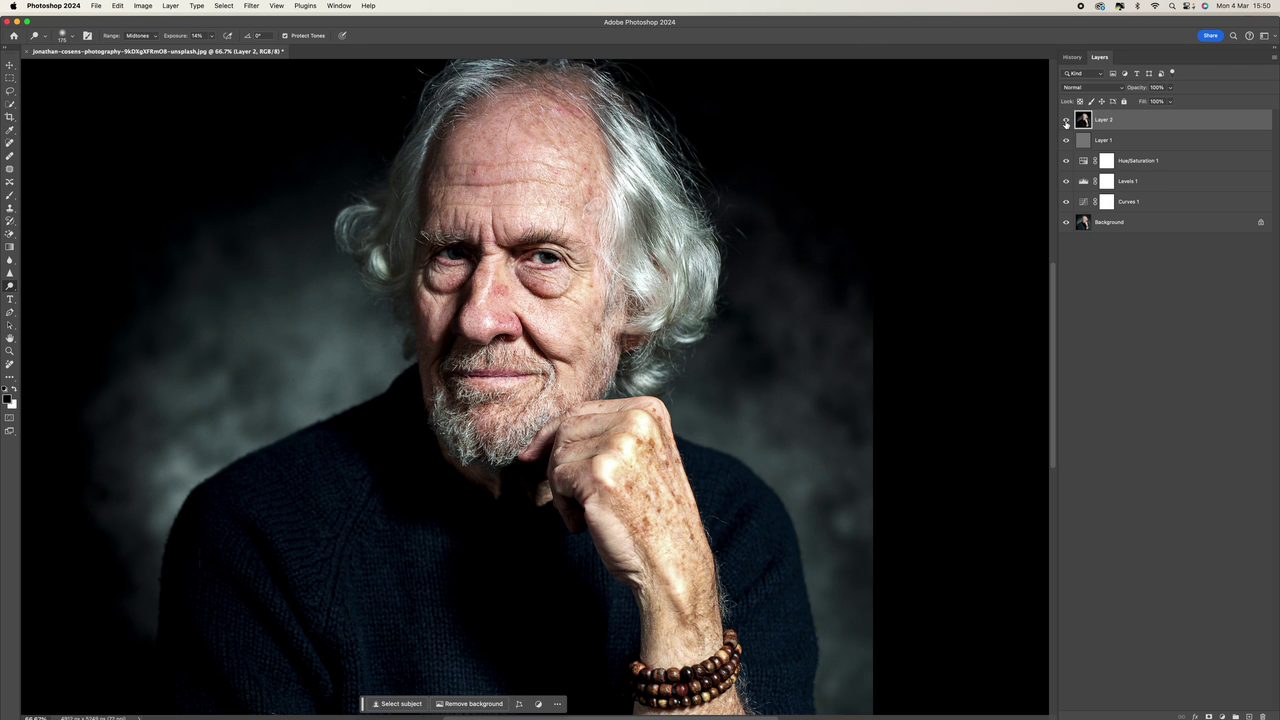
click(1066, 120)
click(1066, 120)
click(1066, 121)
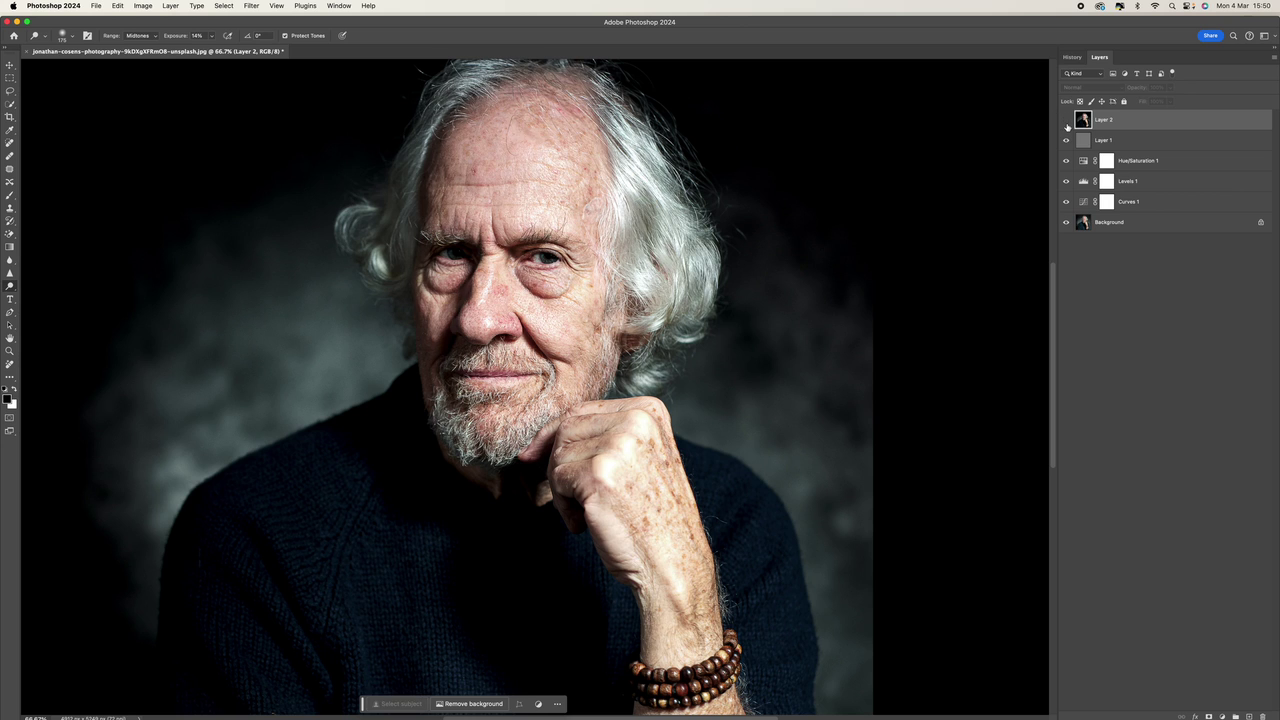
click(1066, 121)
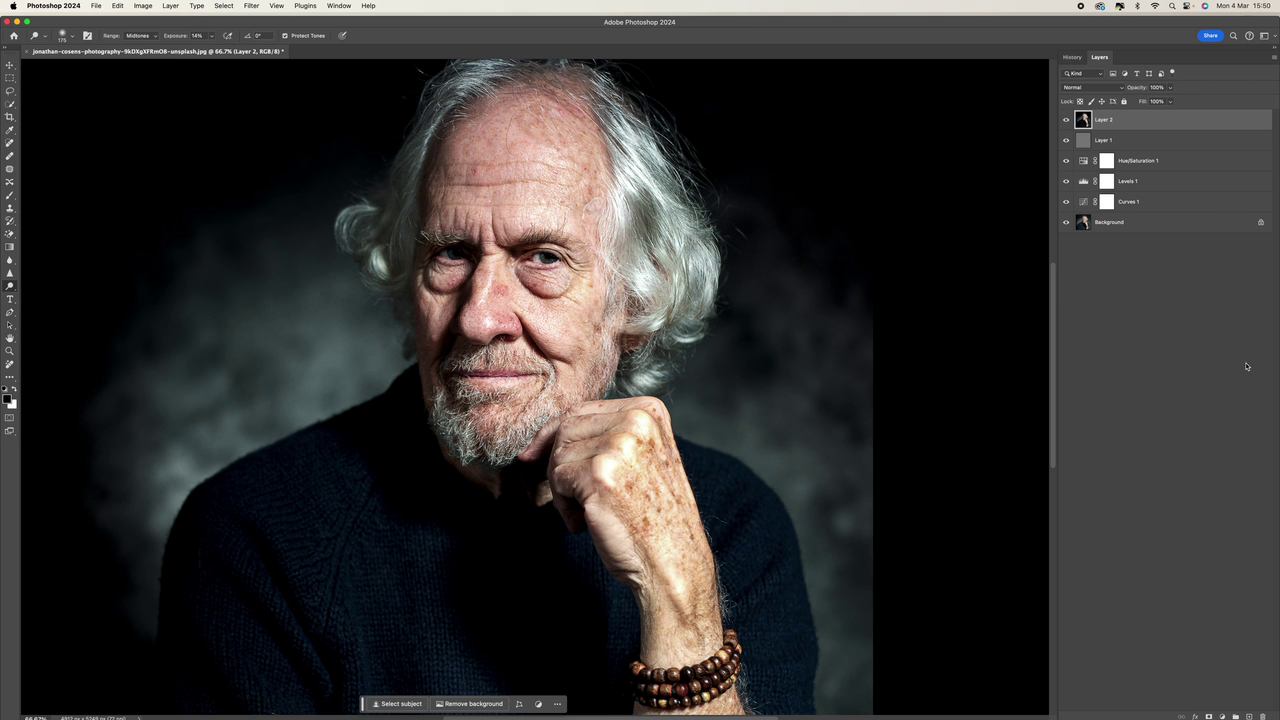
Add a Brightness/Contrast adjustment layer above Layer 2 and set its contrast to 21.
key(super+minus)
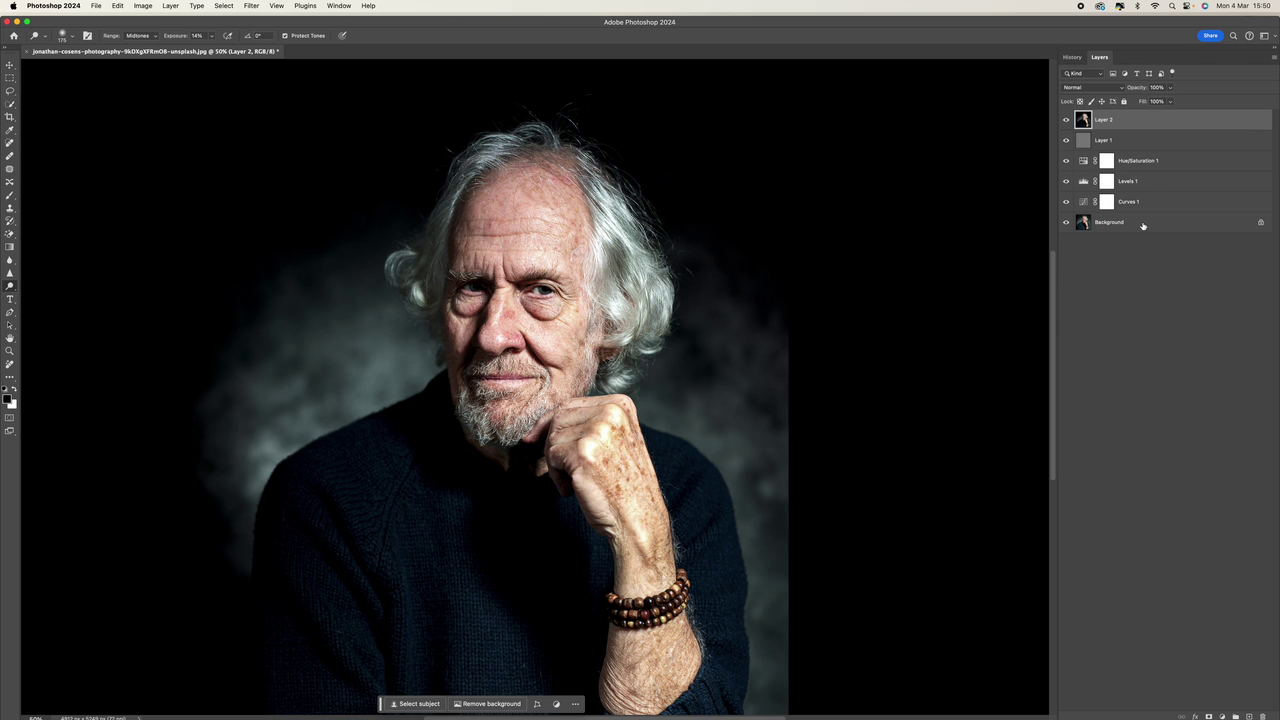
mouse_move(1143, 226)
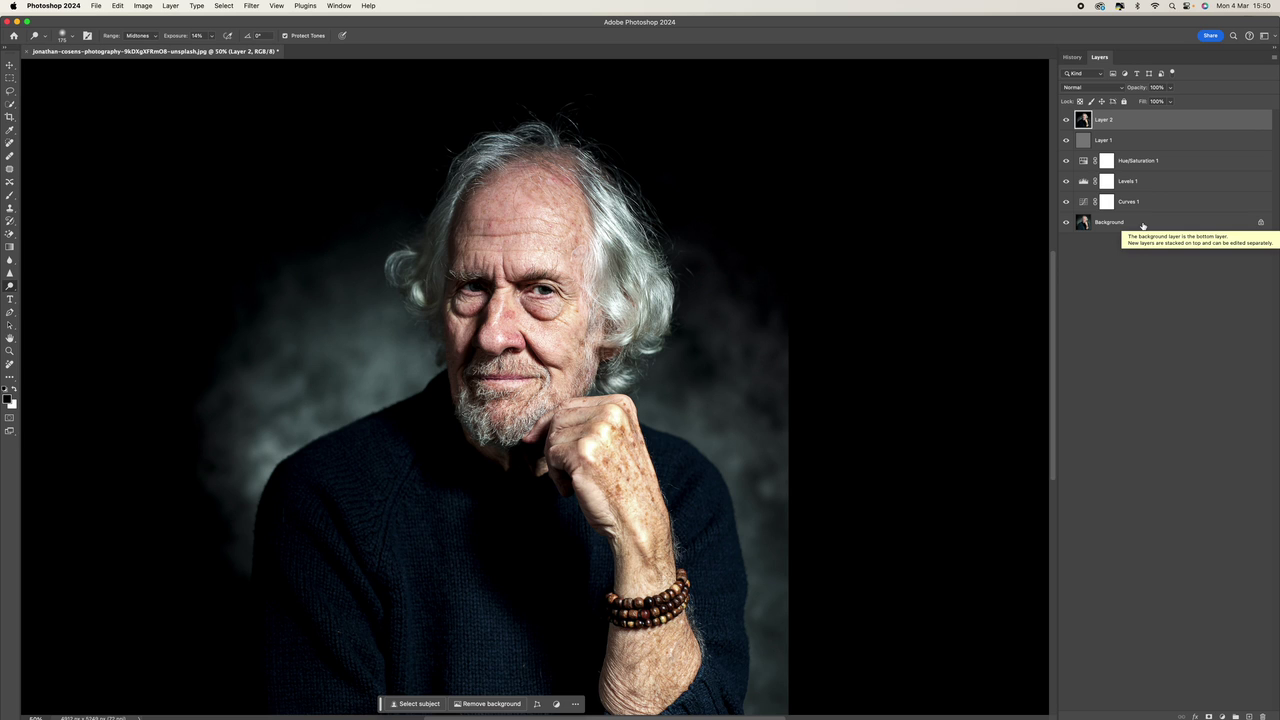
click(1223, 713)
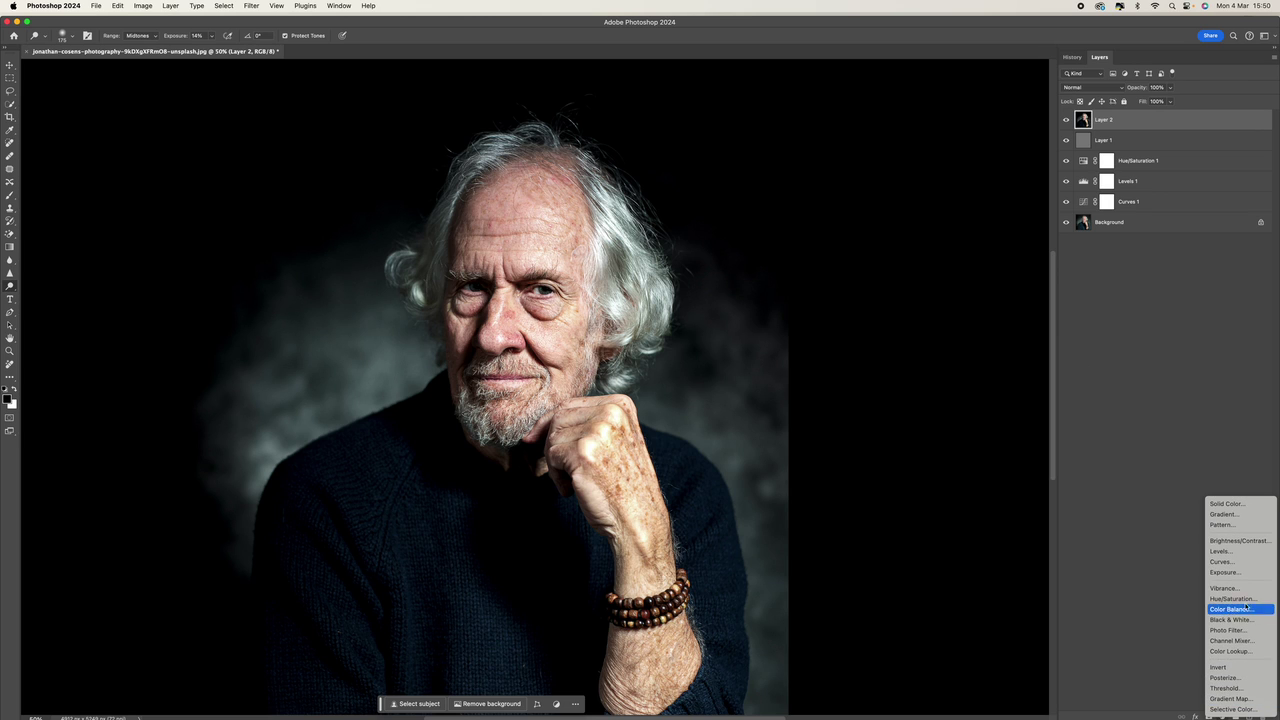
click(1240, 541)
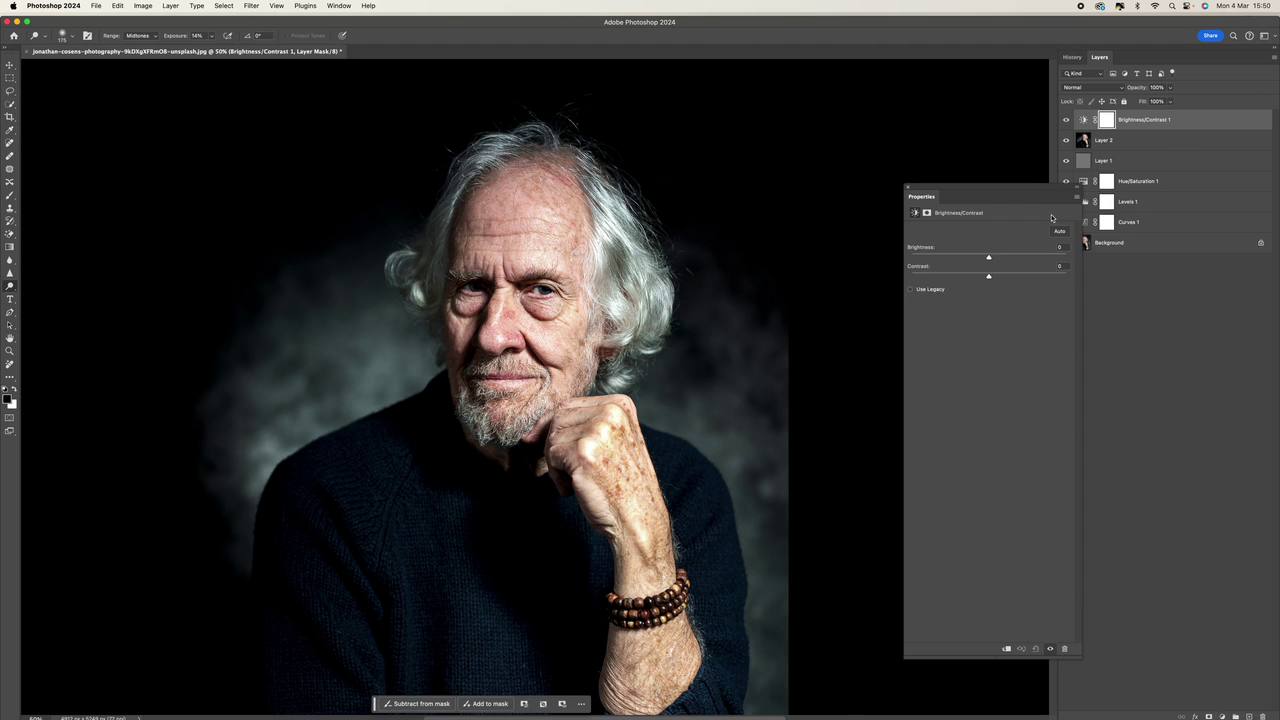
click(1002, 279)
drag(1004, 278, 1006, 277)
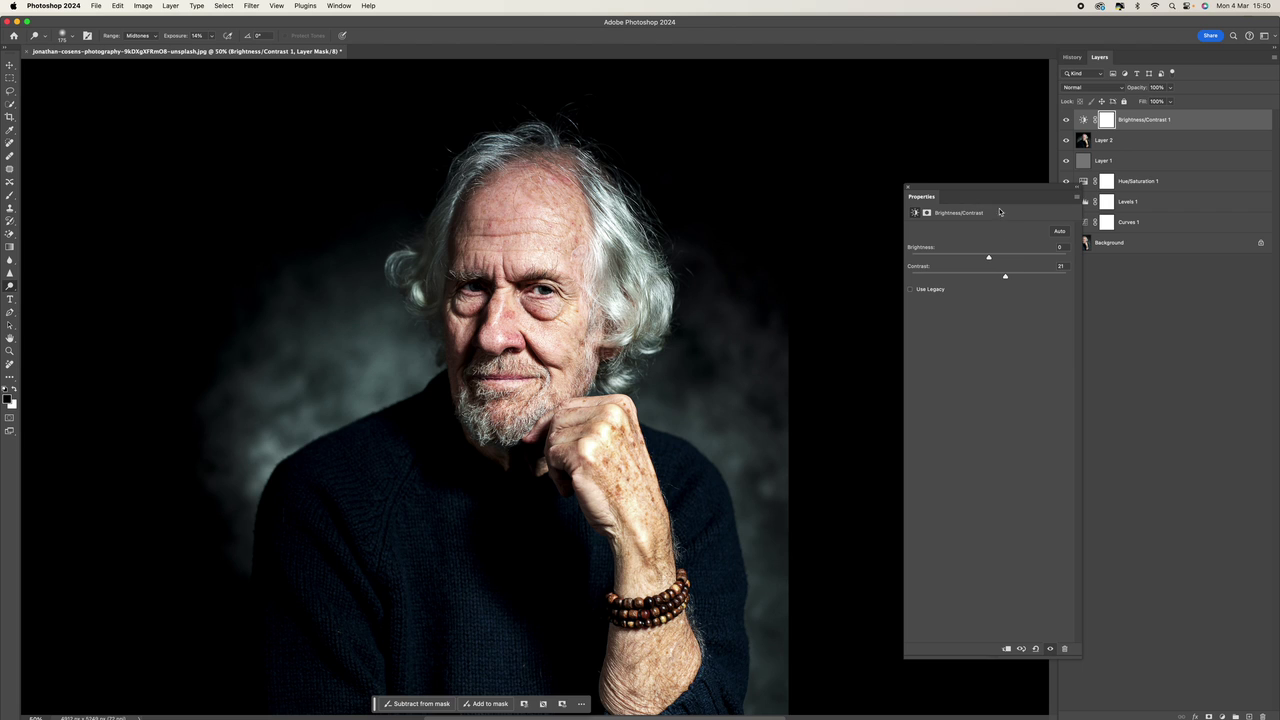
click(907, 187)
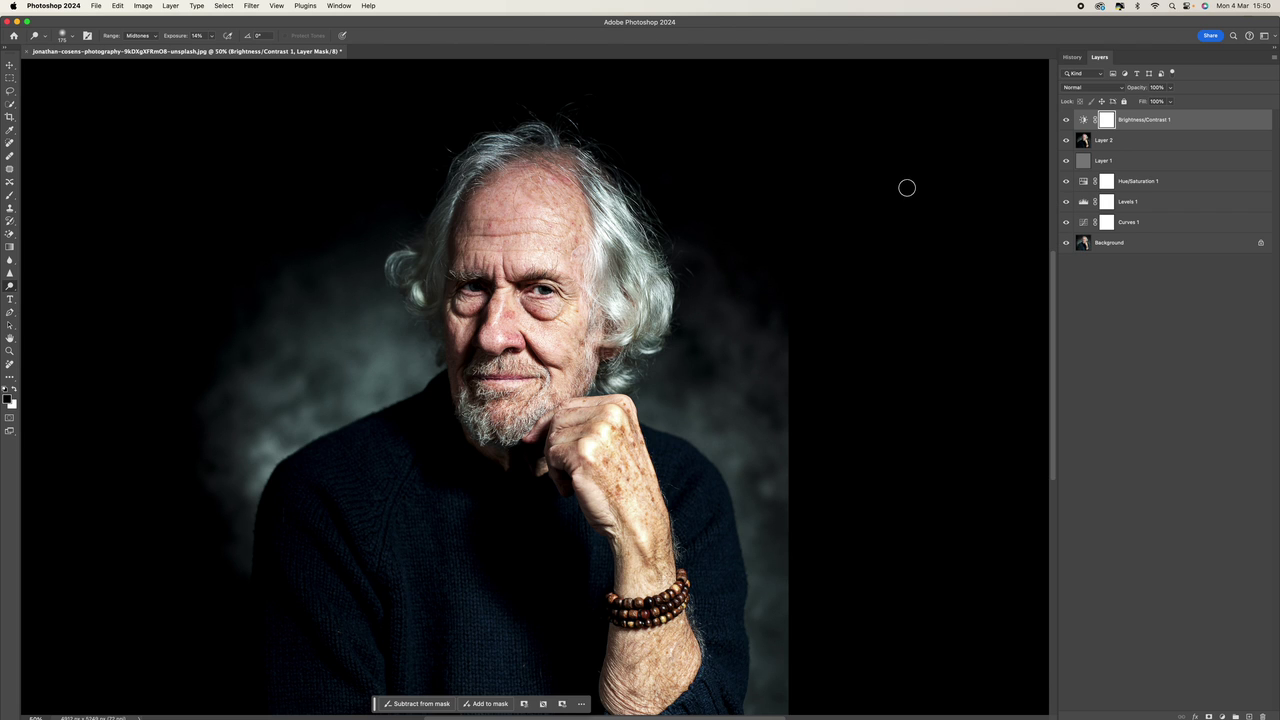
Add a Hue/Saturation adjustment layer at the top of the stack and lower its saturation slightly.
click(1223, 716)
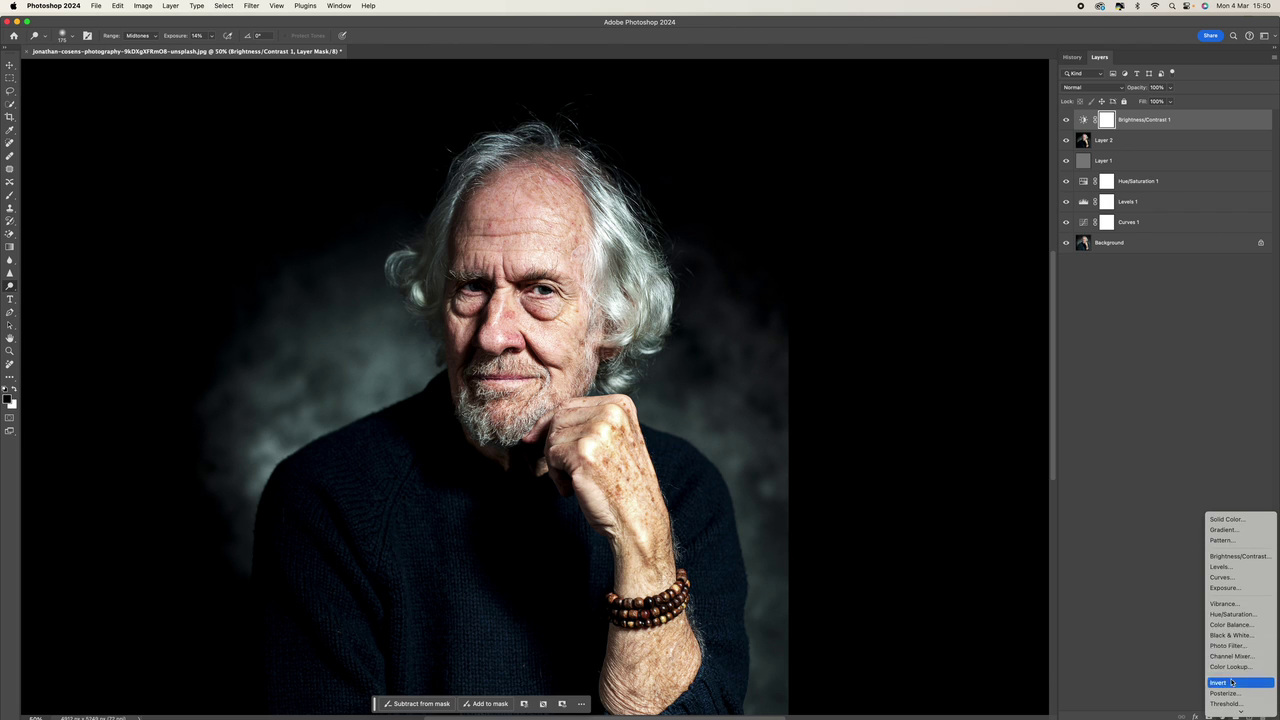
click(1245, 614)
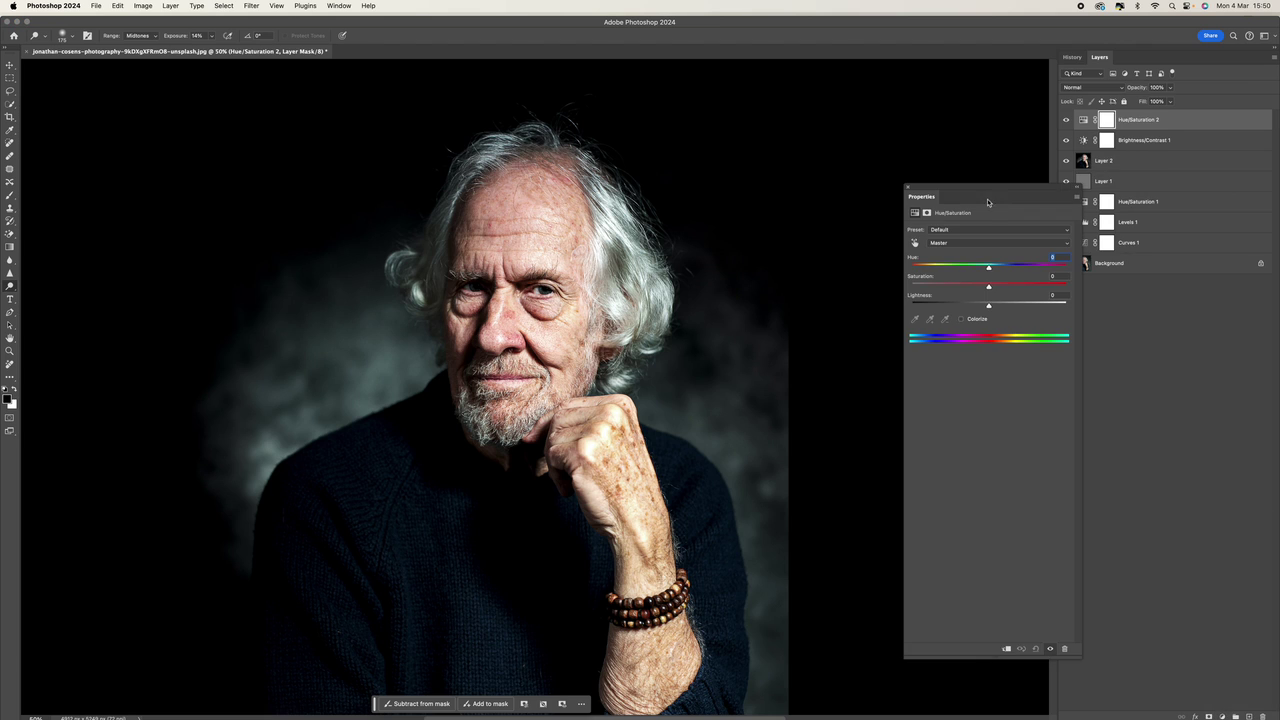
drag(966, 288, 980, 287)
click(908, 189)
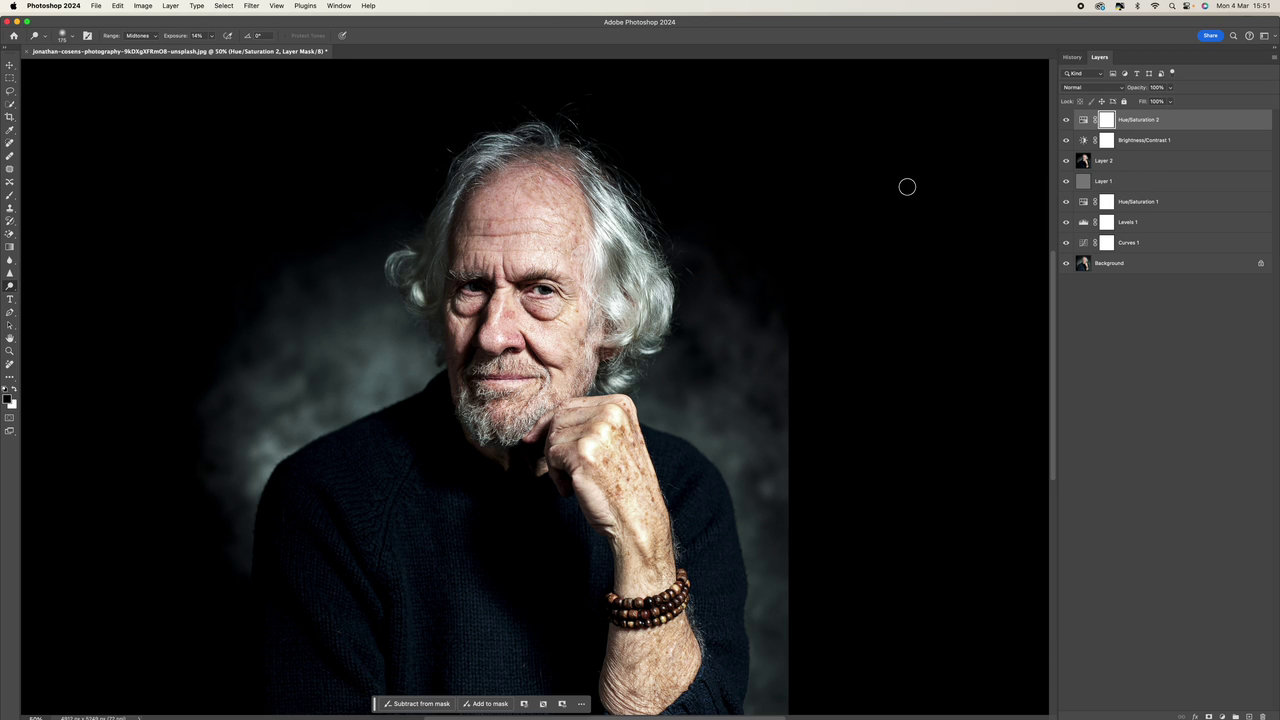
Add a Curves adjustment layer with shadow, midtone and highlight points, fine-tuning the highlight point to input 194, output 191.
click(1224, 716)
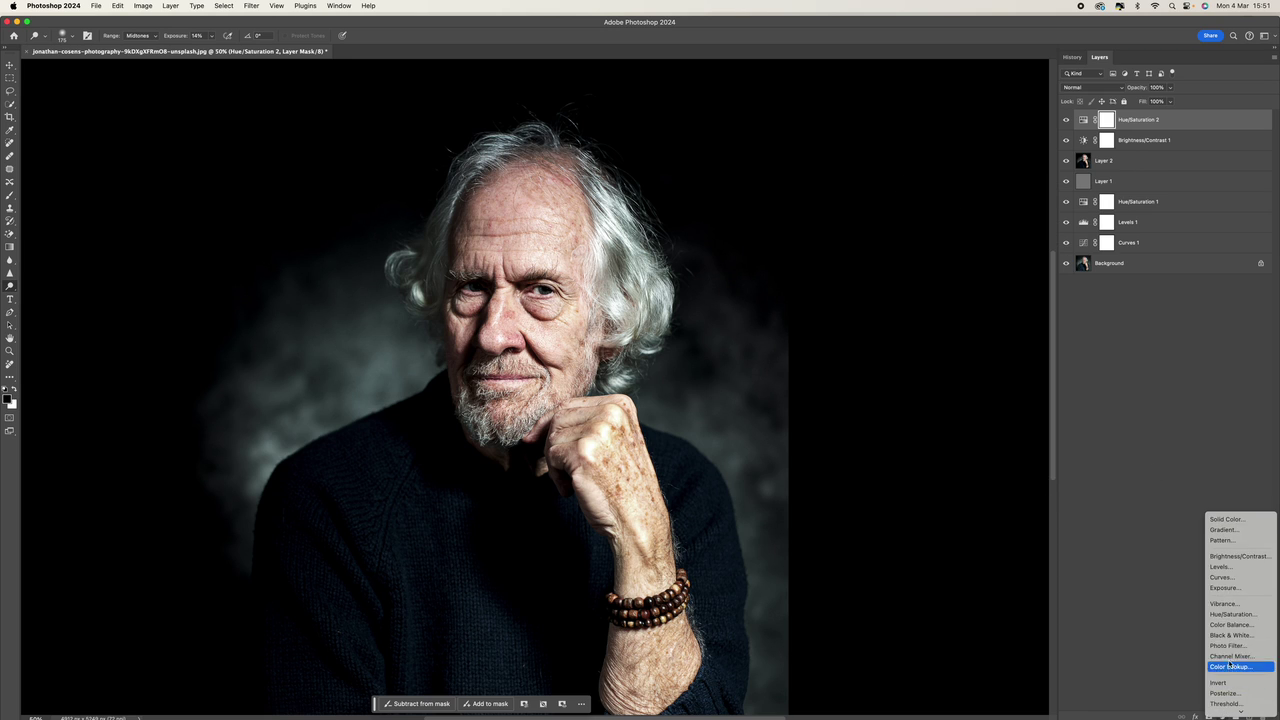
click(1231, 578)
click(1032, 285)
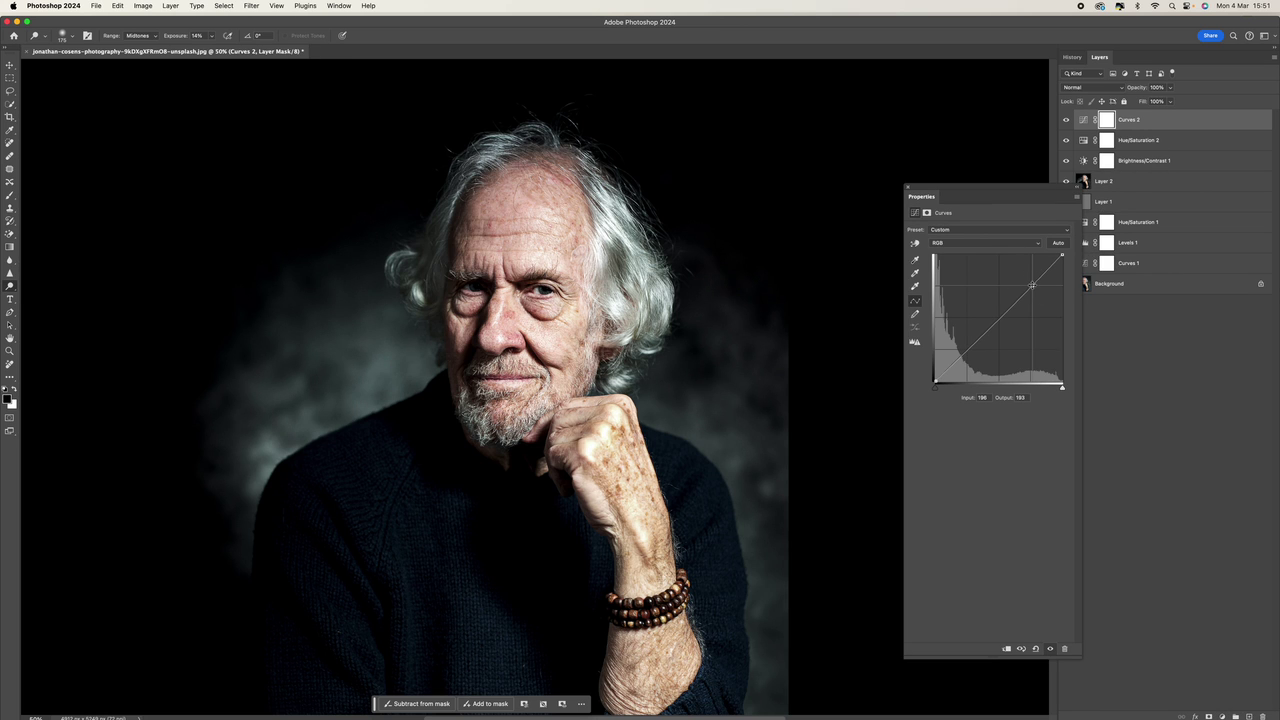
click(997, 316)
click(964, 349)
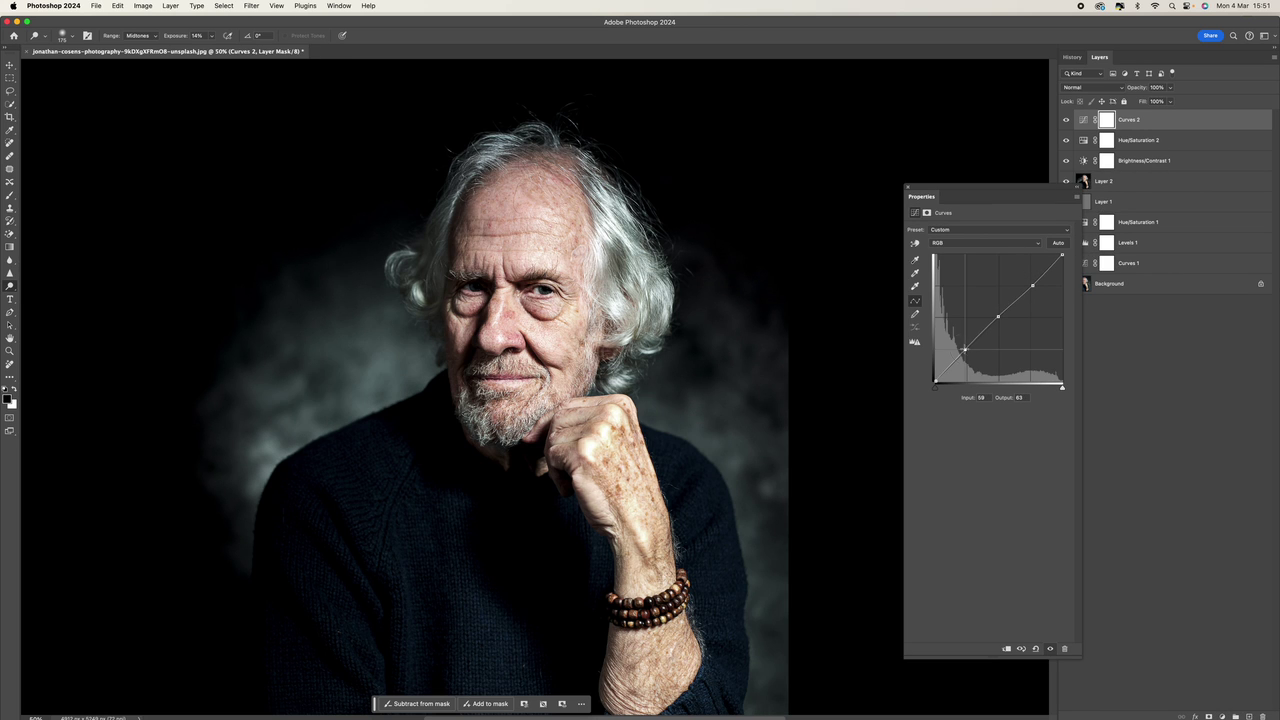
drag(964, 349, 997, 320)
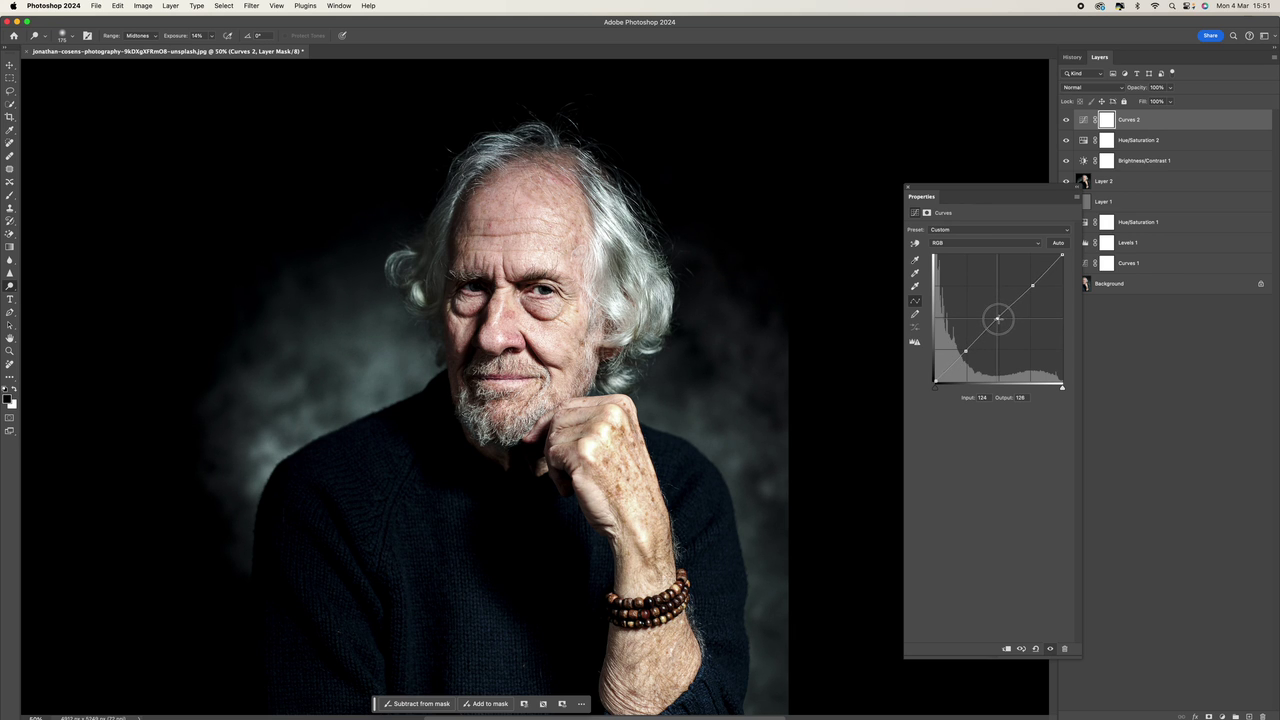
click(1032, 285)
drag(1027, 283, 1031, 286)
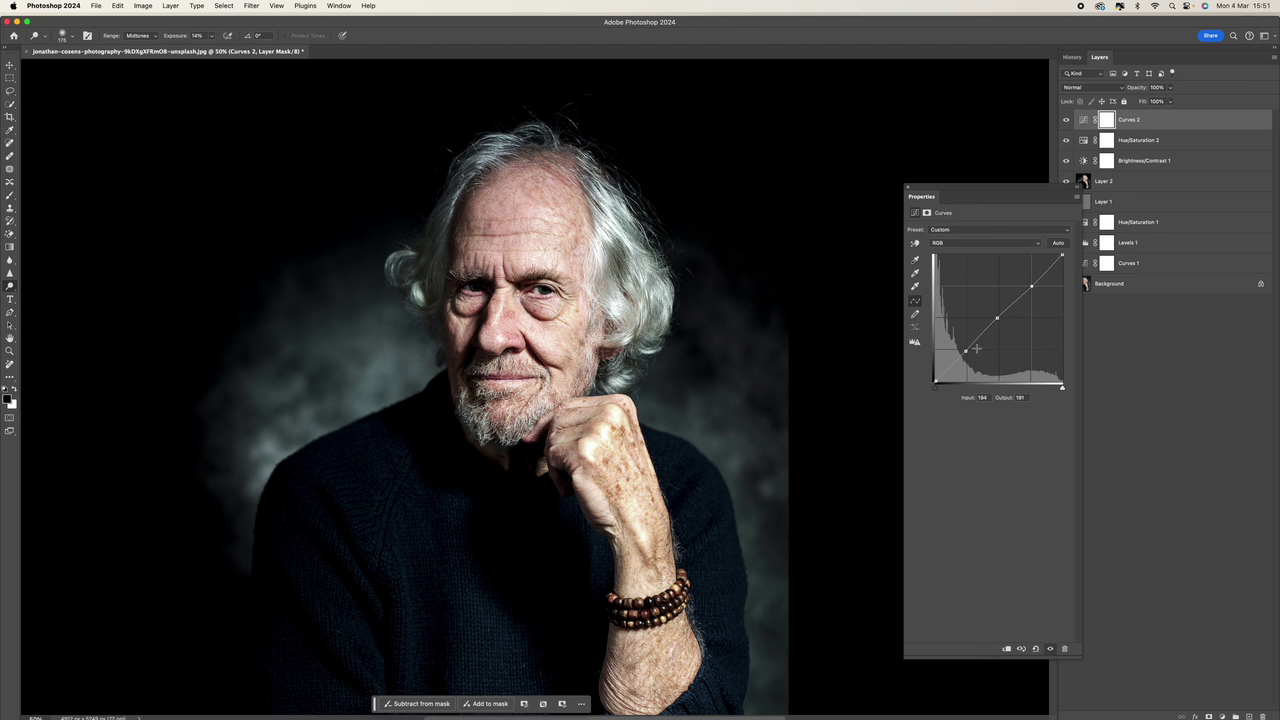
click(908, 187)
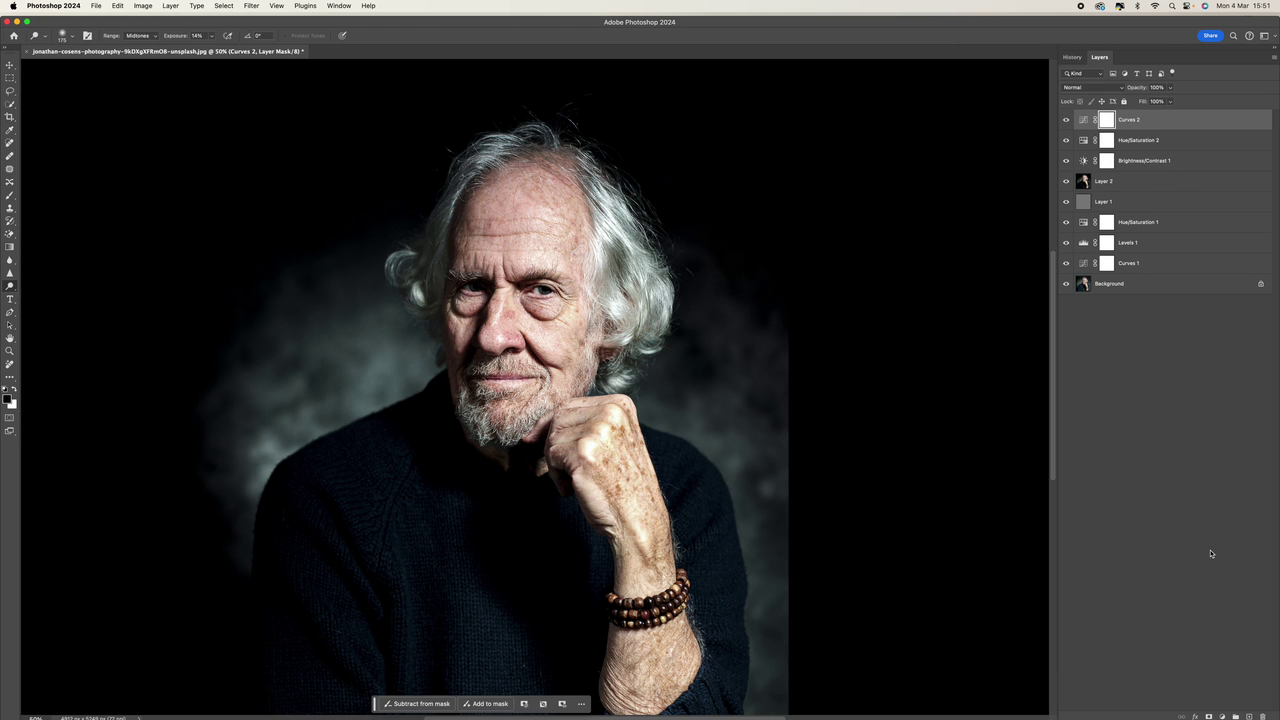
Add a Color Lookup adjustment layer, try the HorrorBlue.3DL LUT, switch to FoggyNight.3DL and lower the layer's opacity to 32%.
click(1222, 717)
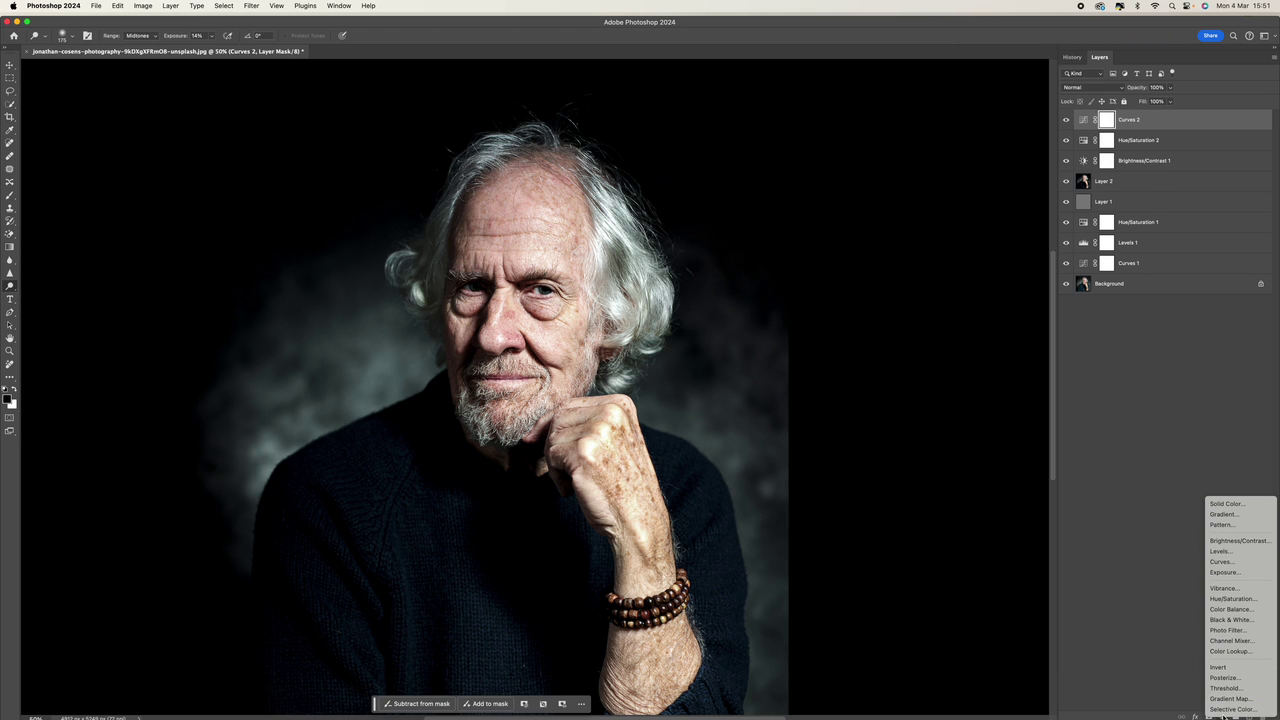
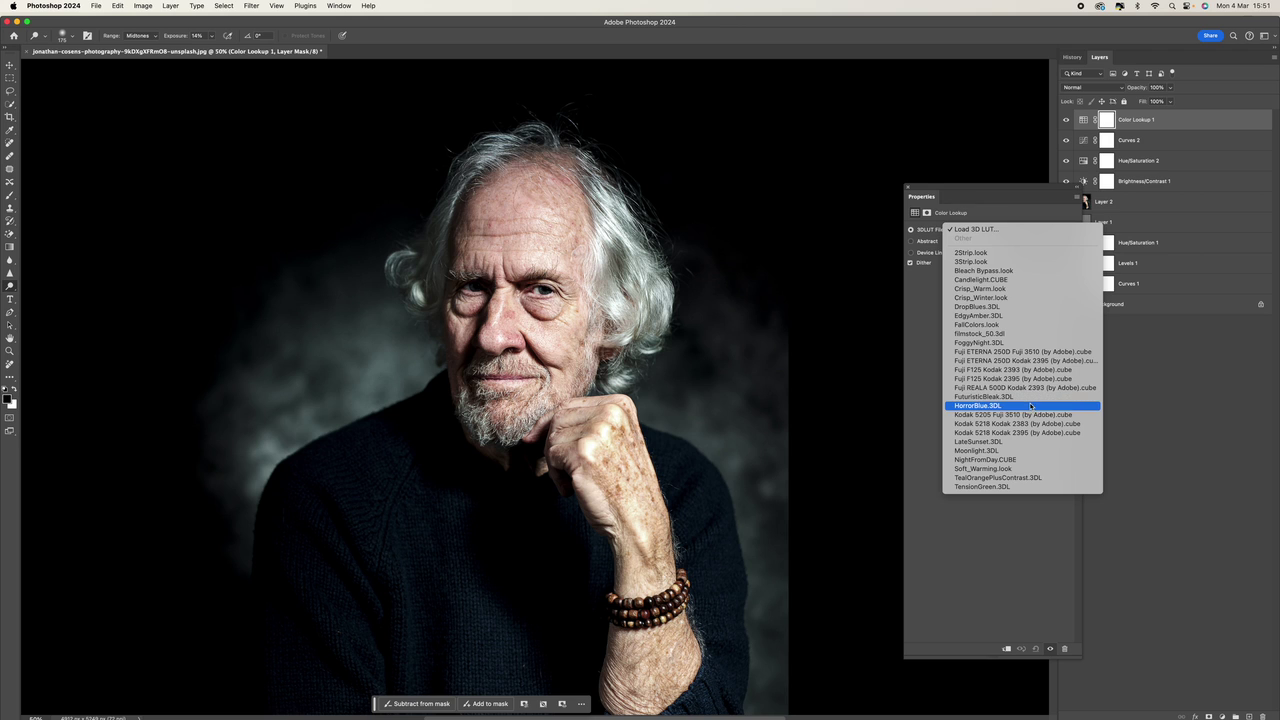
click(1032, 405)
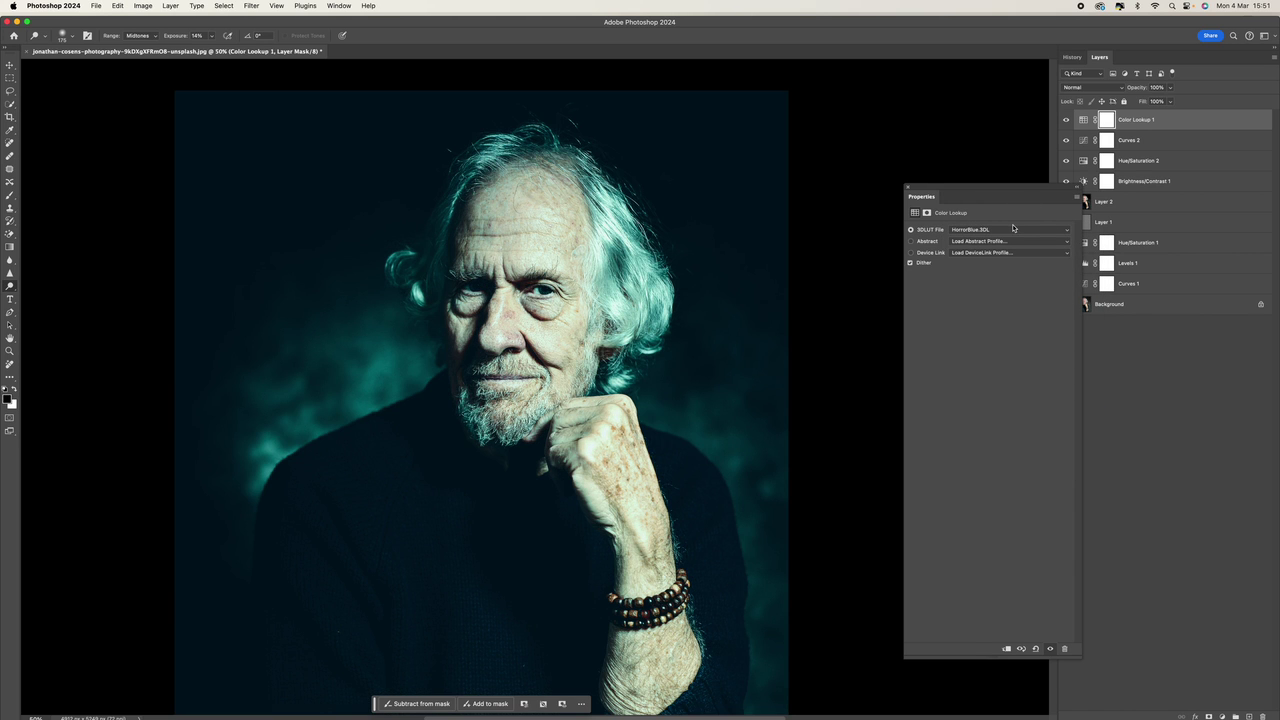
click(1013, 230)
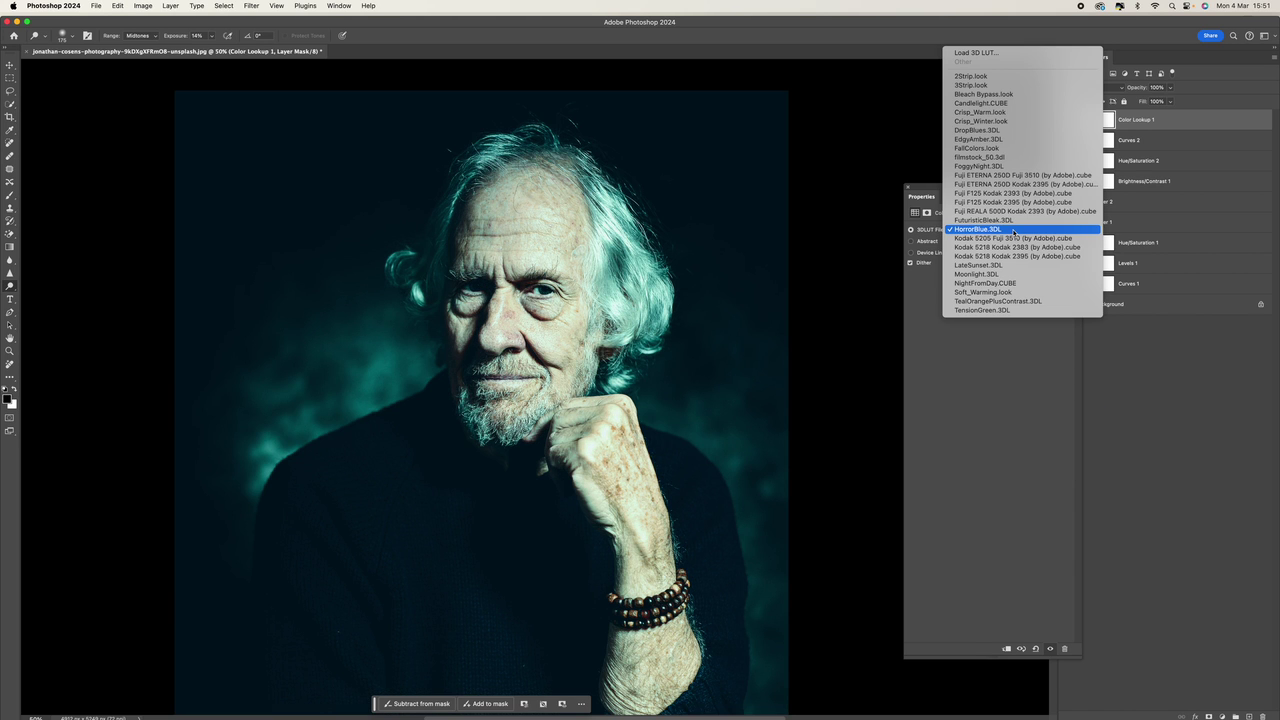
click(1009, 166)
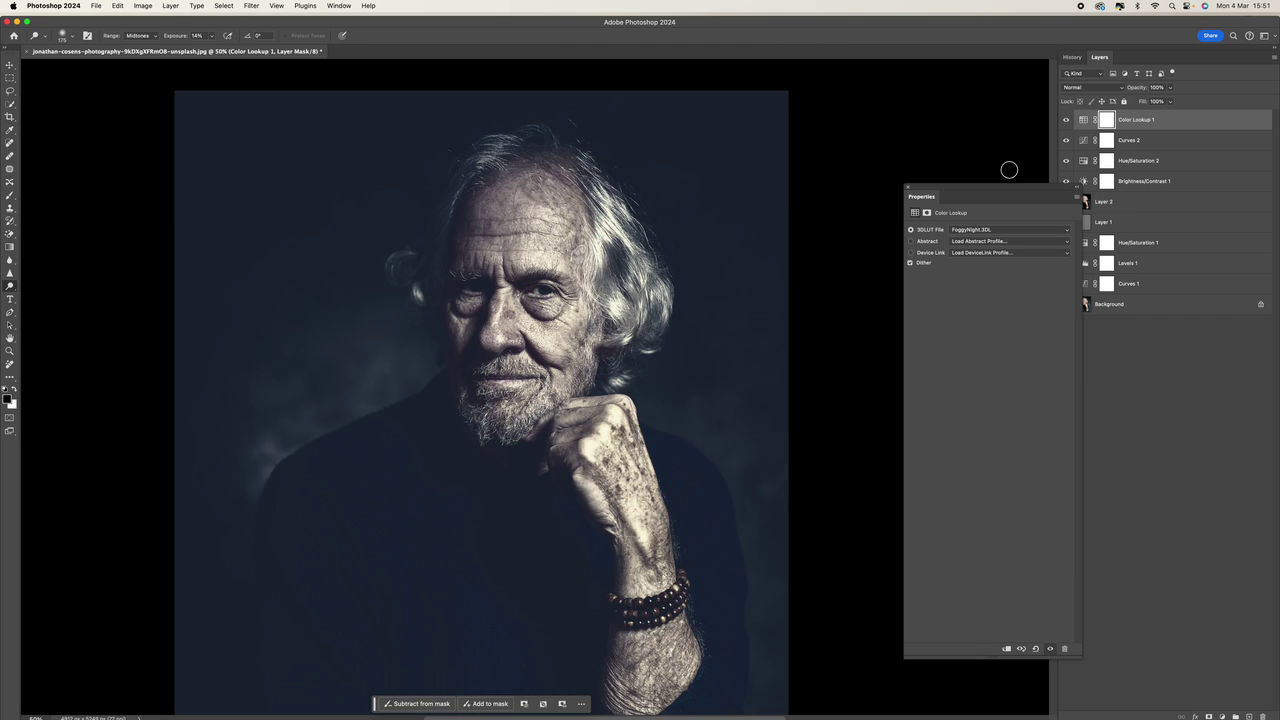
click(908, 190)
click(1171, 88)
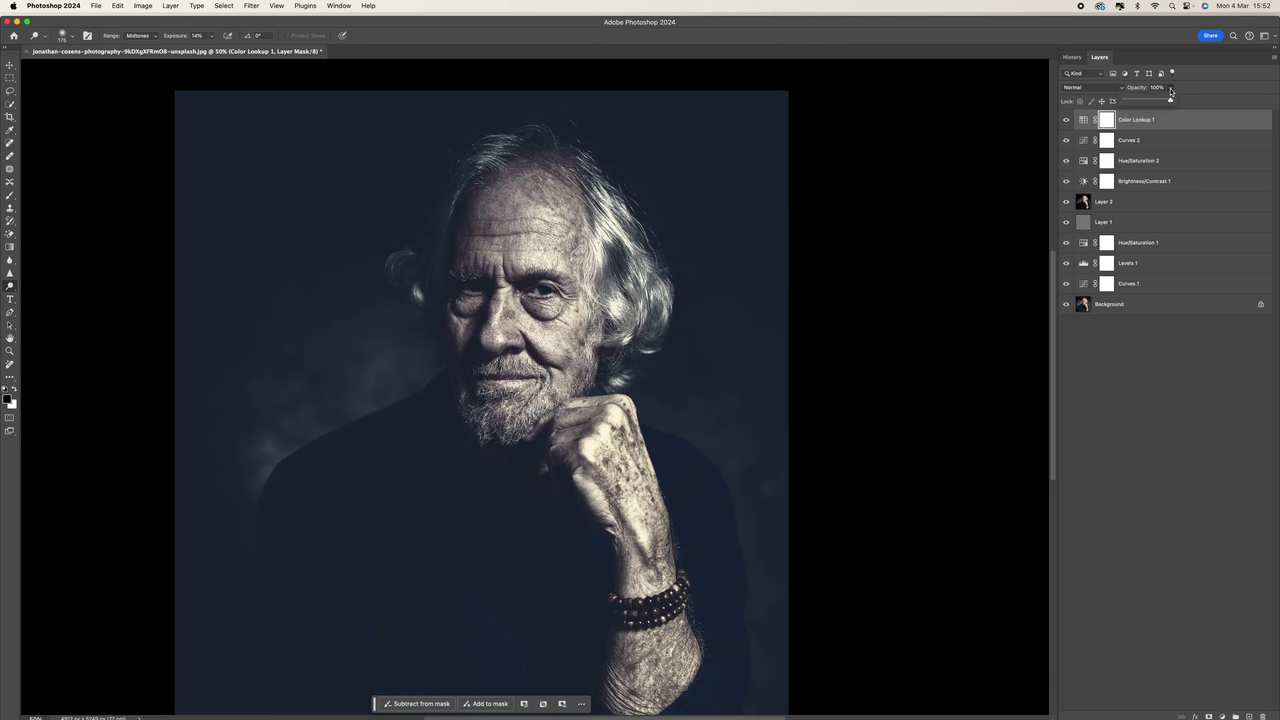
drag(1171, 91, 1139, 102)
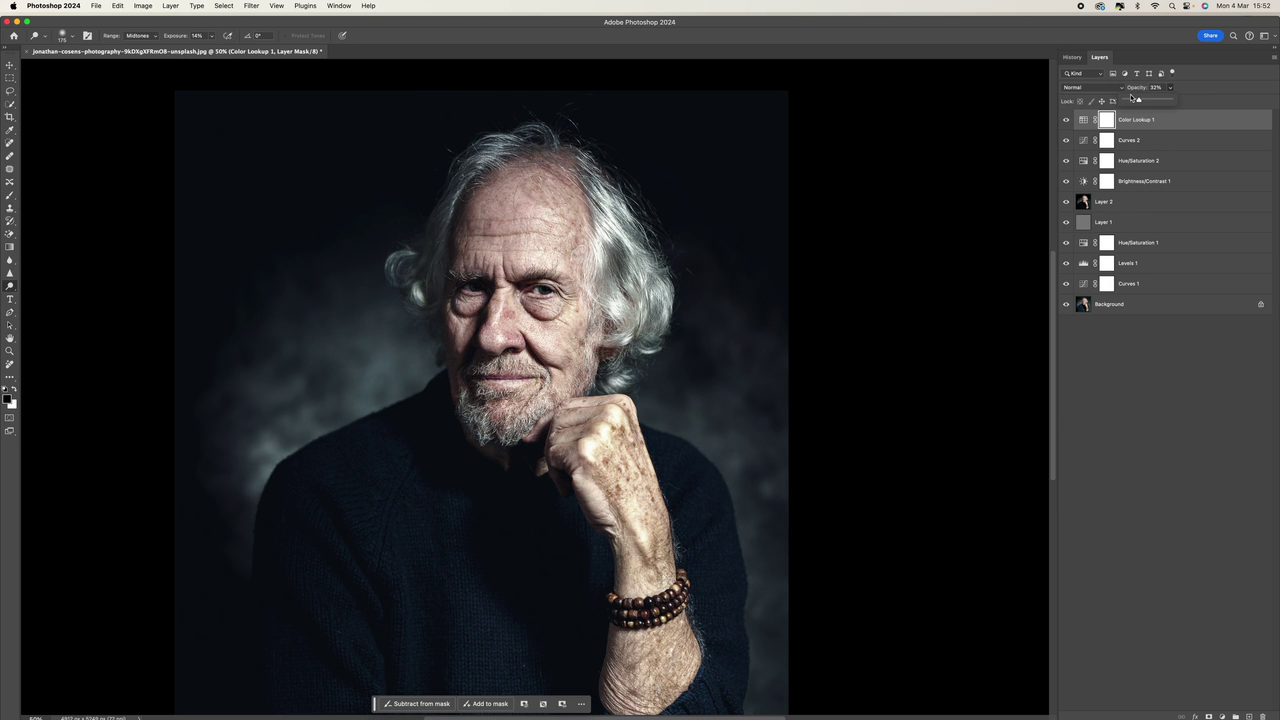
Try the Dissolve blend mode on the Color Lookup layer at 20% opacity, then return it to Normal.
click(1107, 90)
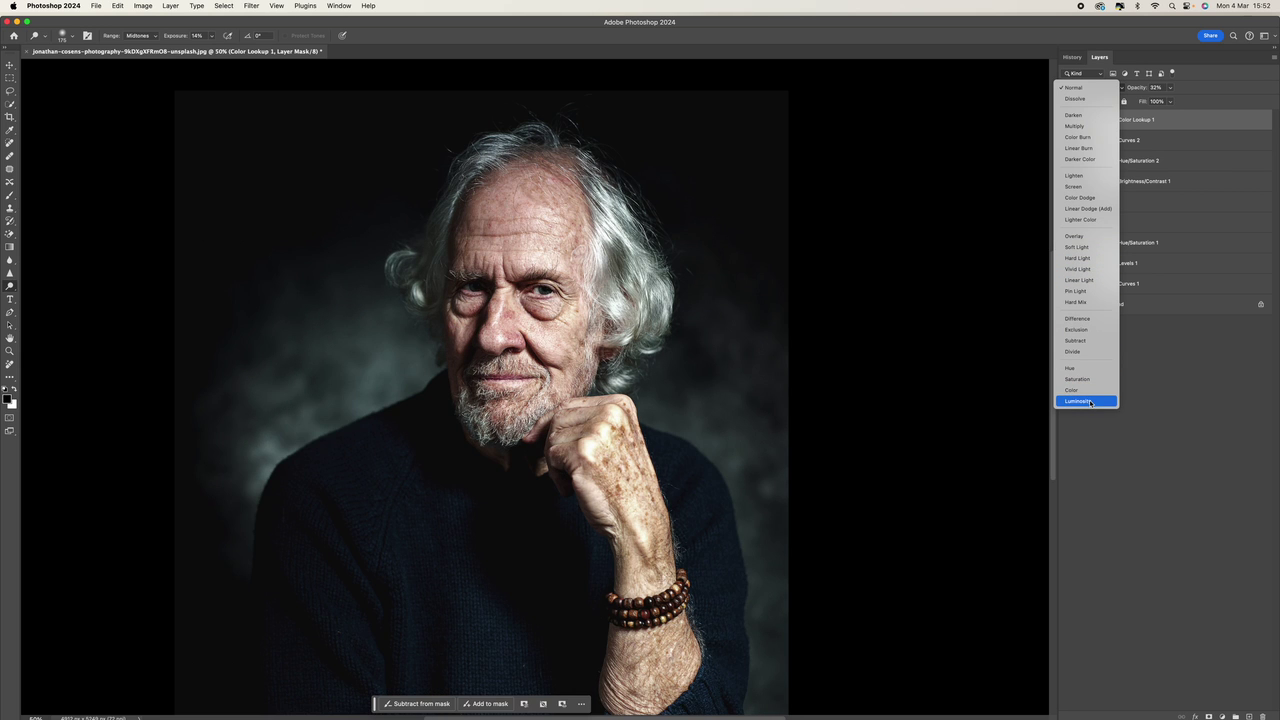
click(1074, 98)
click(1170, 87)
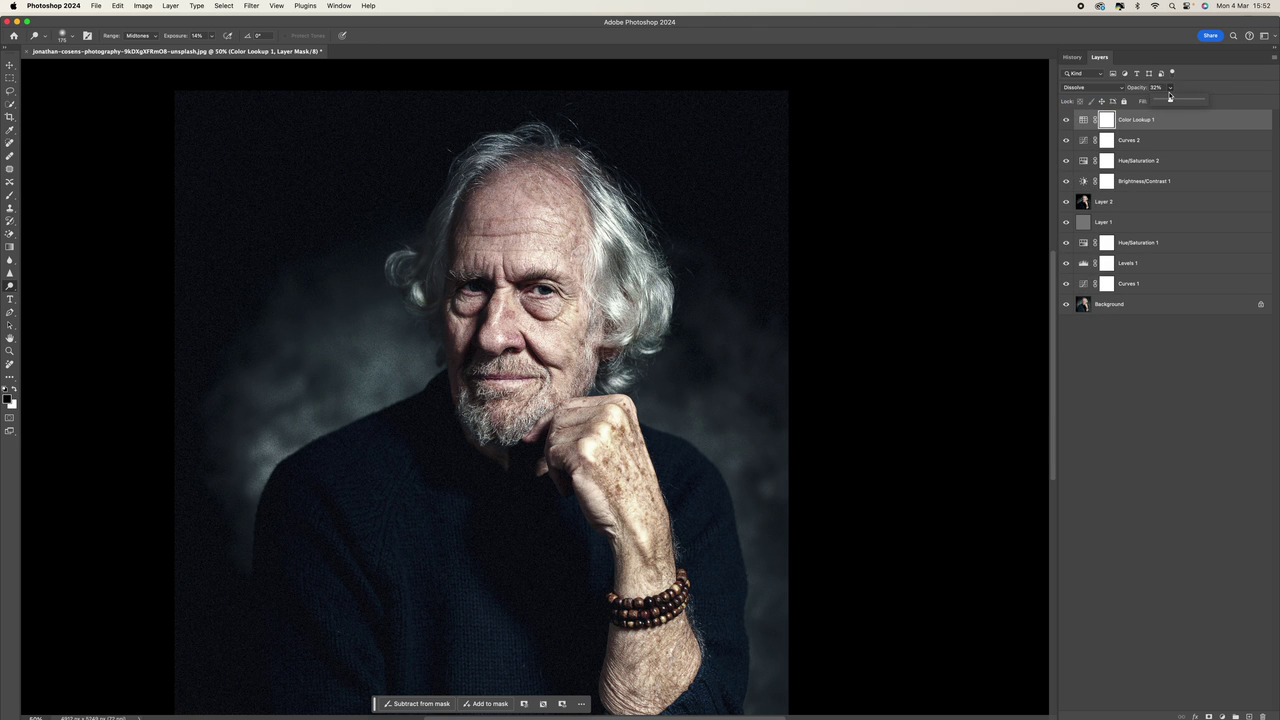
drag(1172, 101, 1164, 101)
click(1117, 88)
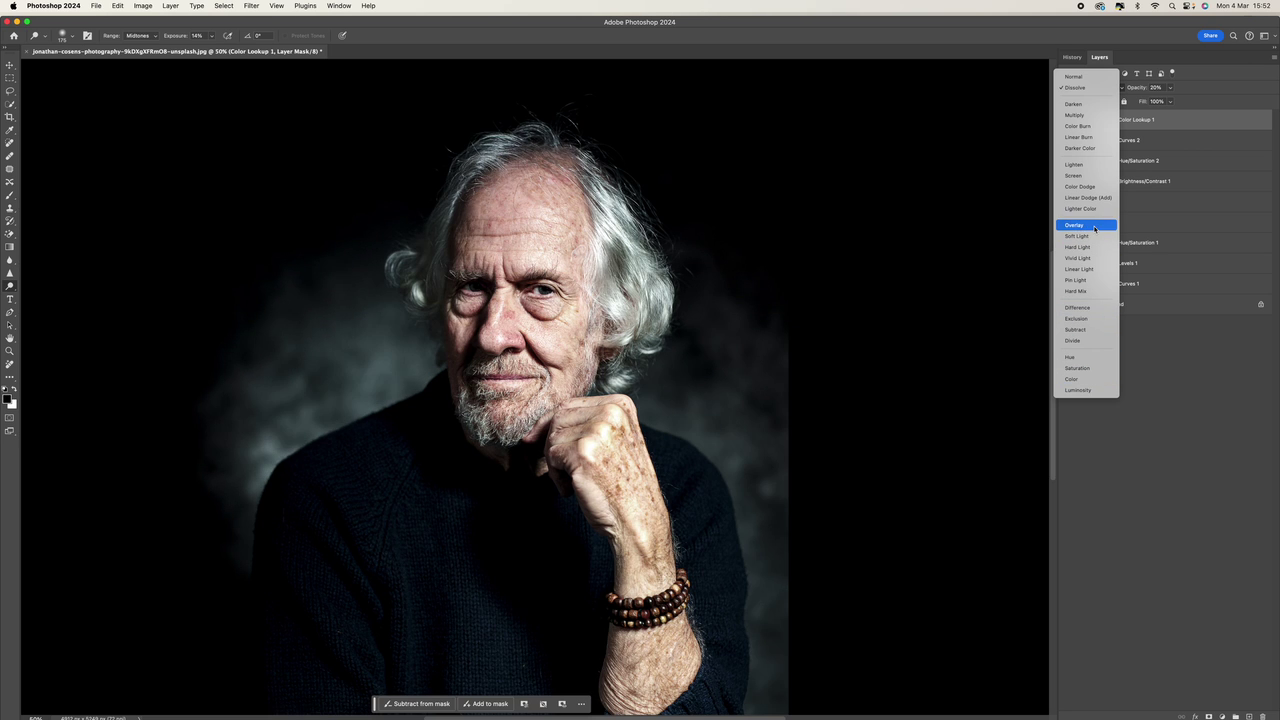
click(1080, 78)
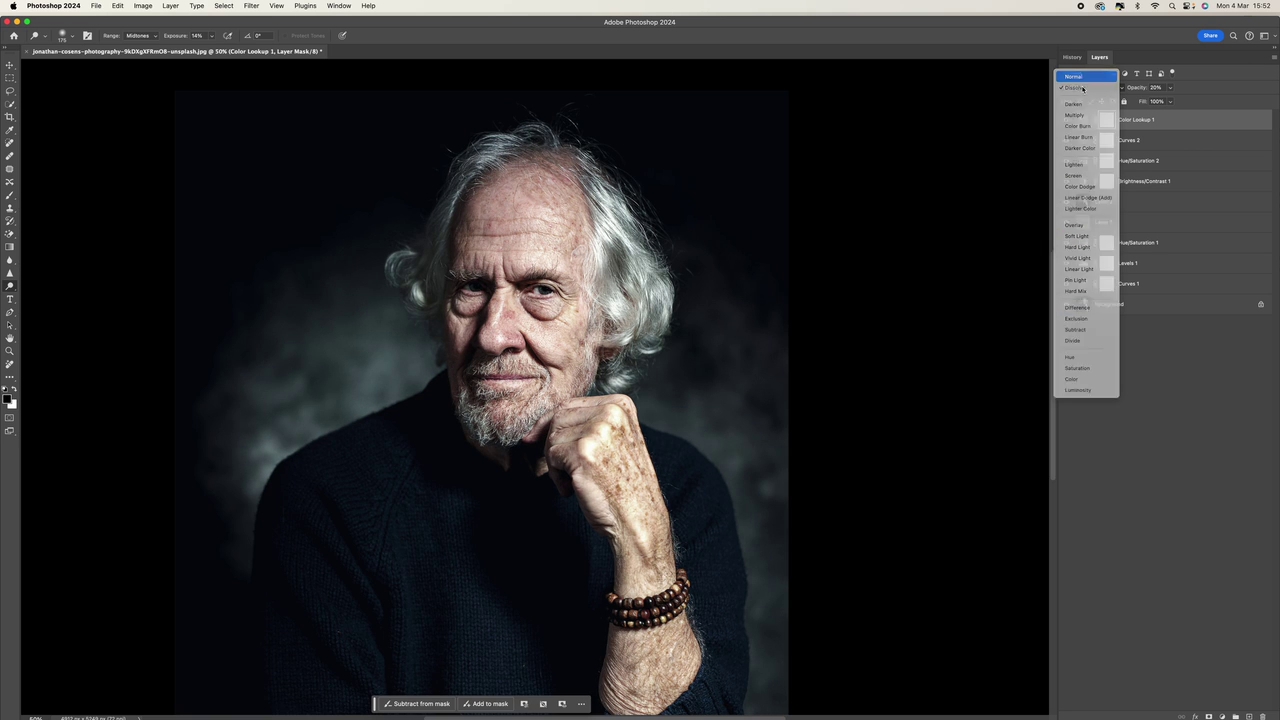
Set the Color Lookup layer's opacity to 27% and deselect the layer.
click(1173, 89)
mouse_move(1170, 100)
mouse_down()
mouse_move(1214, 102)
mouse_move(1174, 101)
mouse_up()
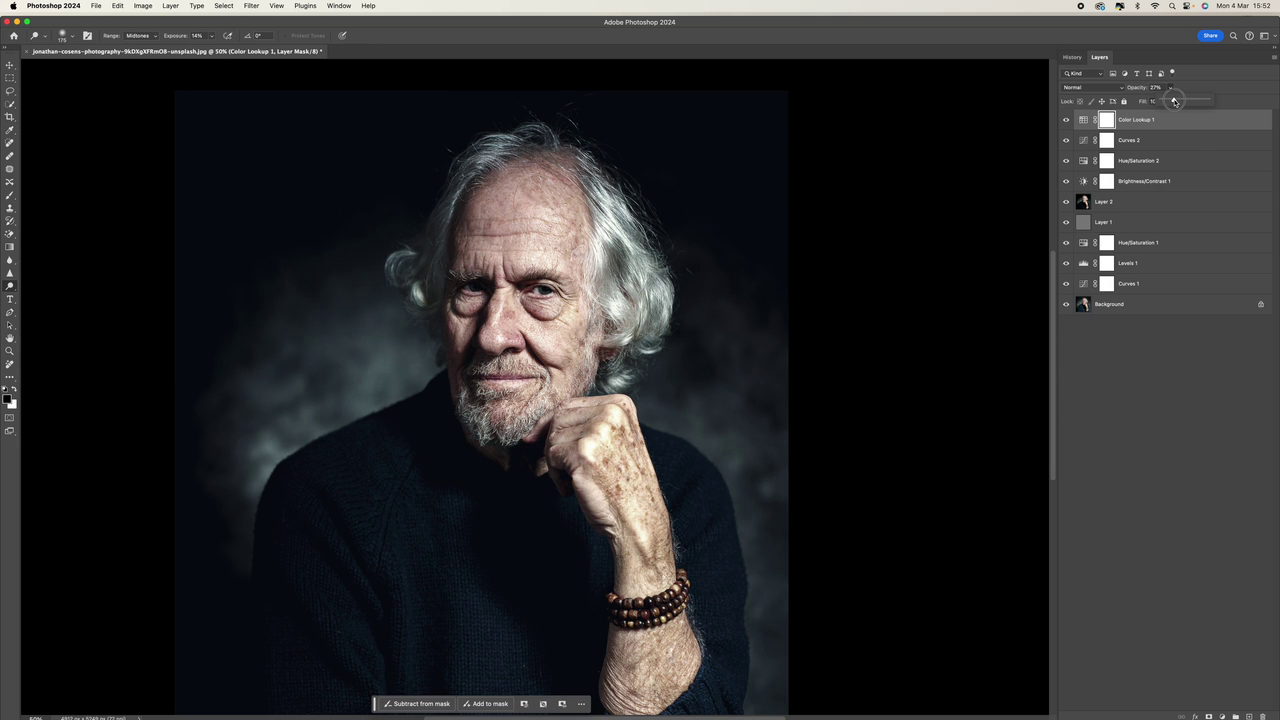
click(1200, 345)
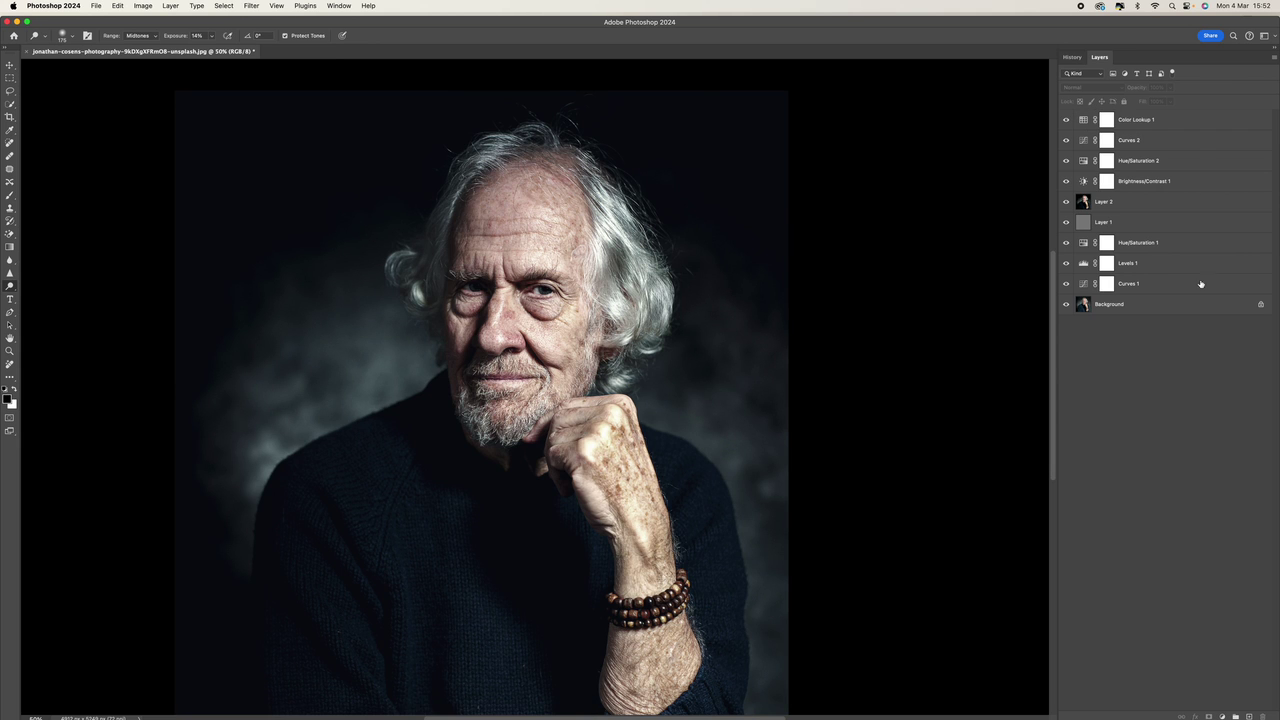
Compare the portrait with and without the Color Lookup layer, leaving the layer visible.
click(1066, 121)
click(1066, 120)
click(1066, 120)
click(1066, 120)
click(1066, 120)
click(1066, 120)
click(1066, 120)
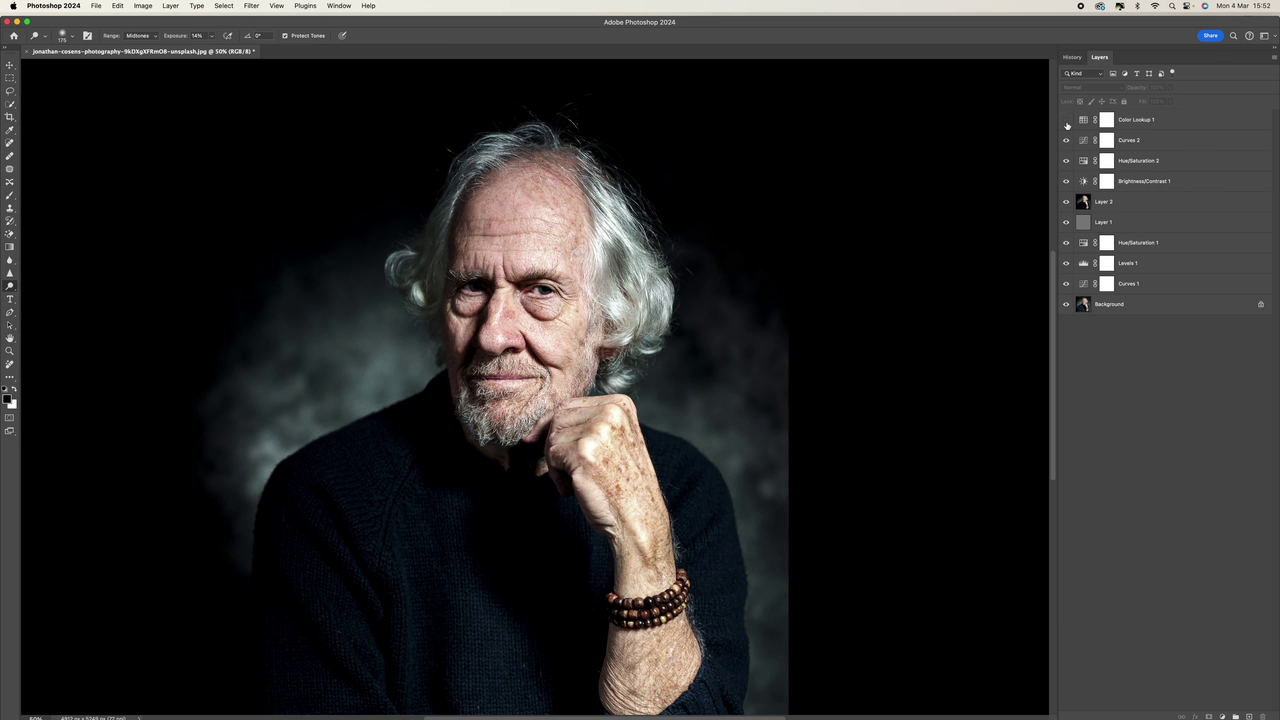
click(1066, 120)
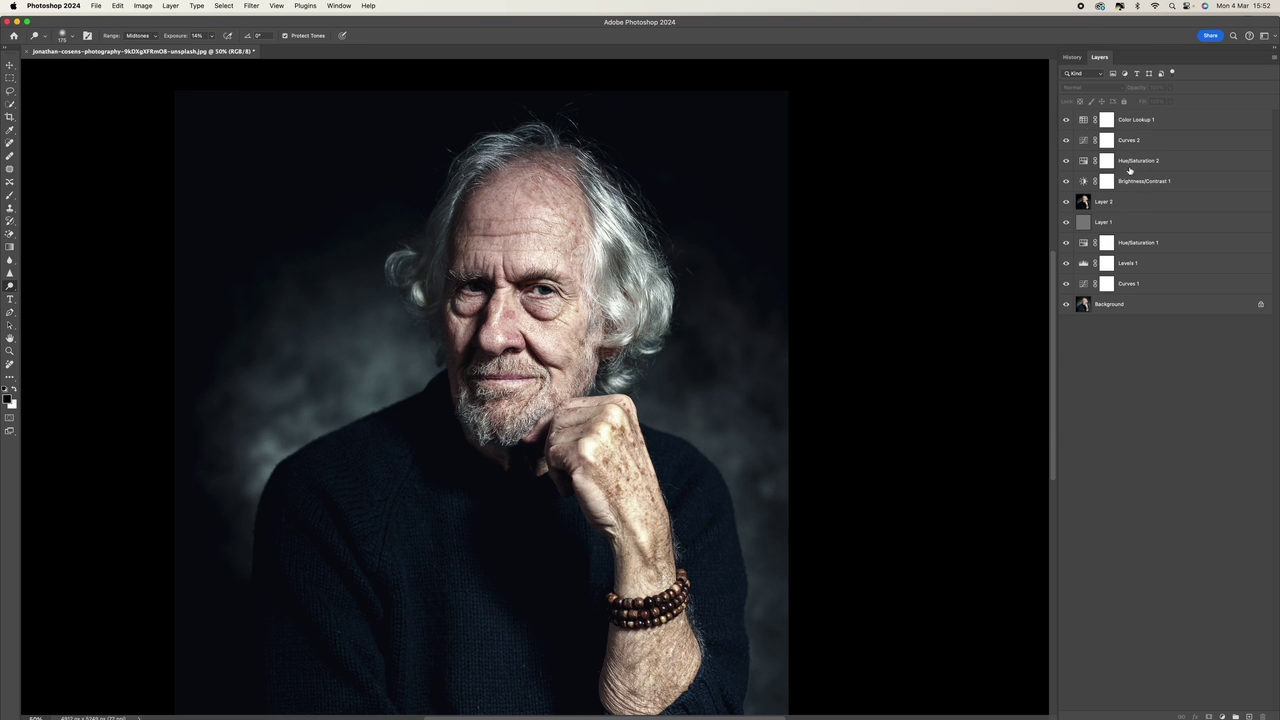
Take a history snapshot of the current edit and compare it with snapshots 1 and 2, ending on the new snapshot.
click(1072, 57)
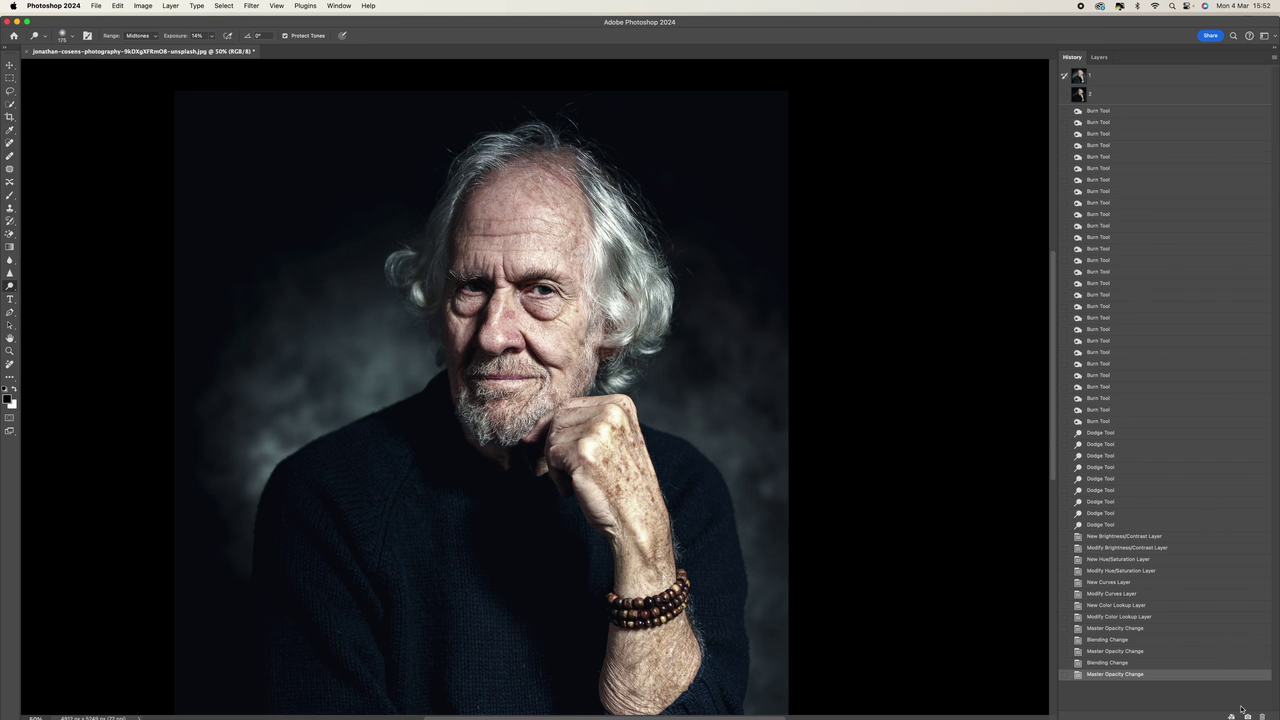
click(1248, 716)
click(1097, 100)
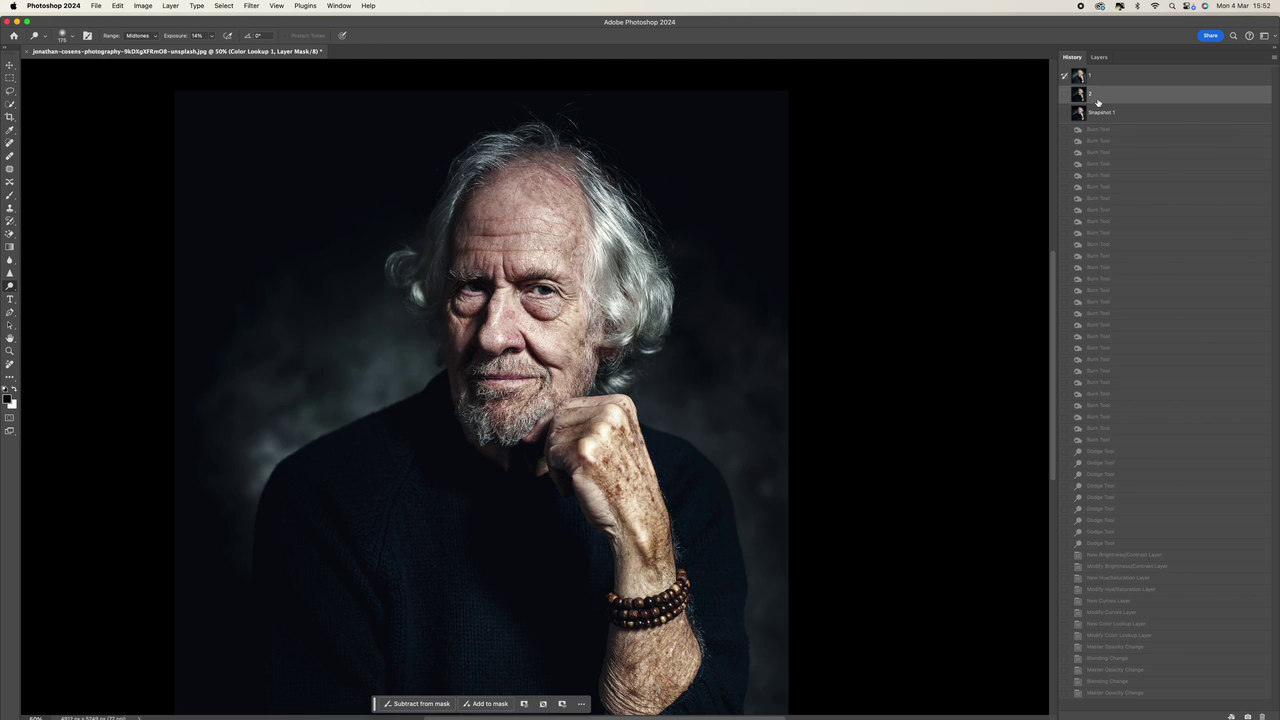
click(1107, 78)
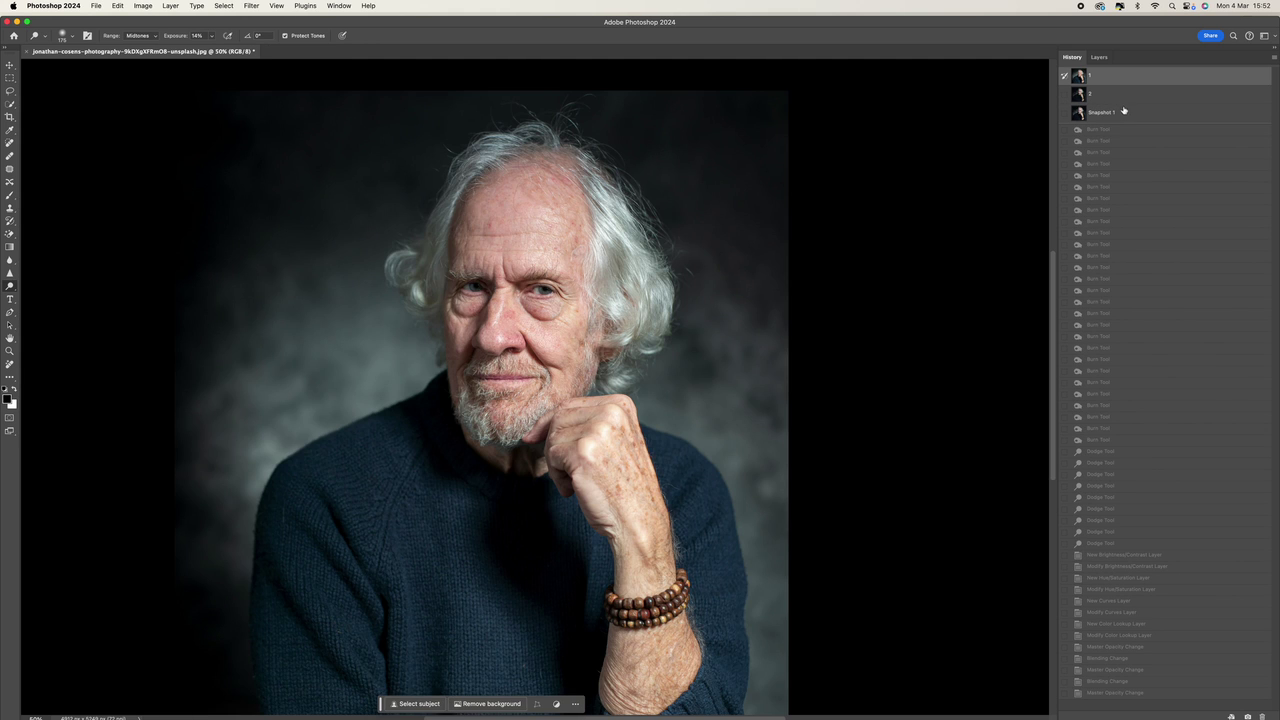
click(1127, 113)
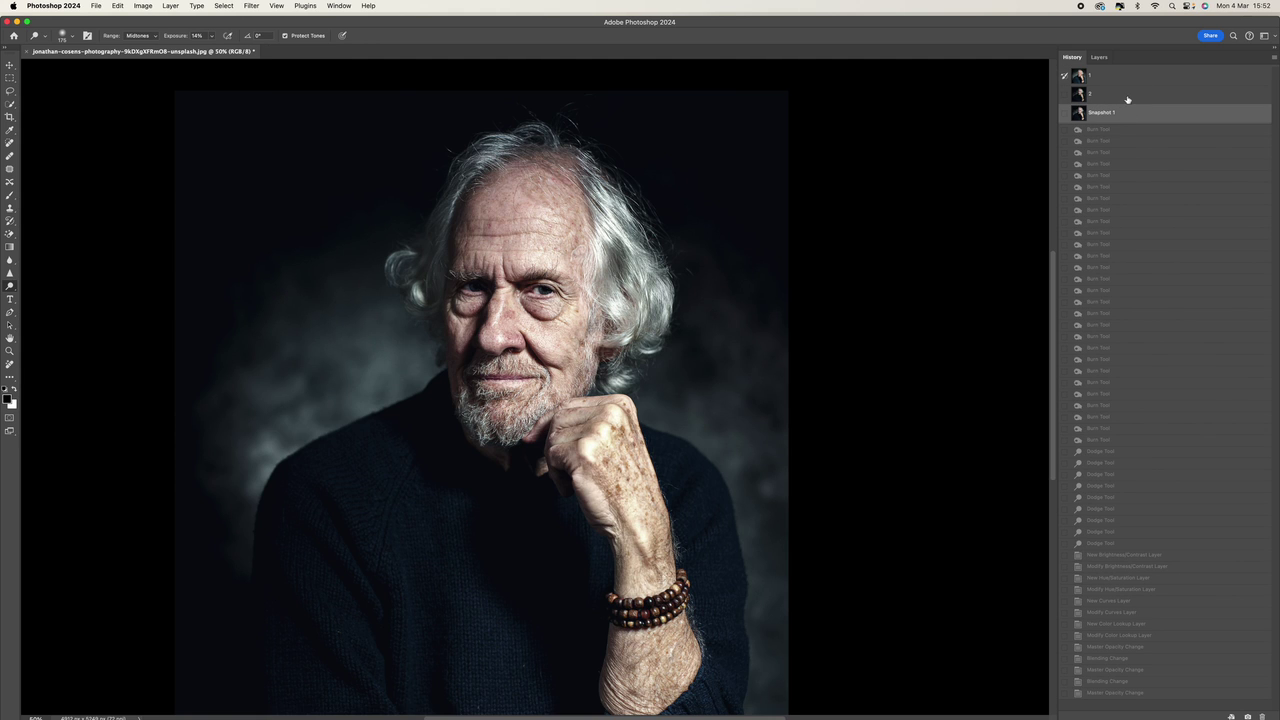
click(1127, 95)
click(1128, 114)
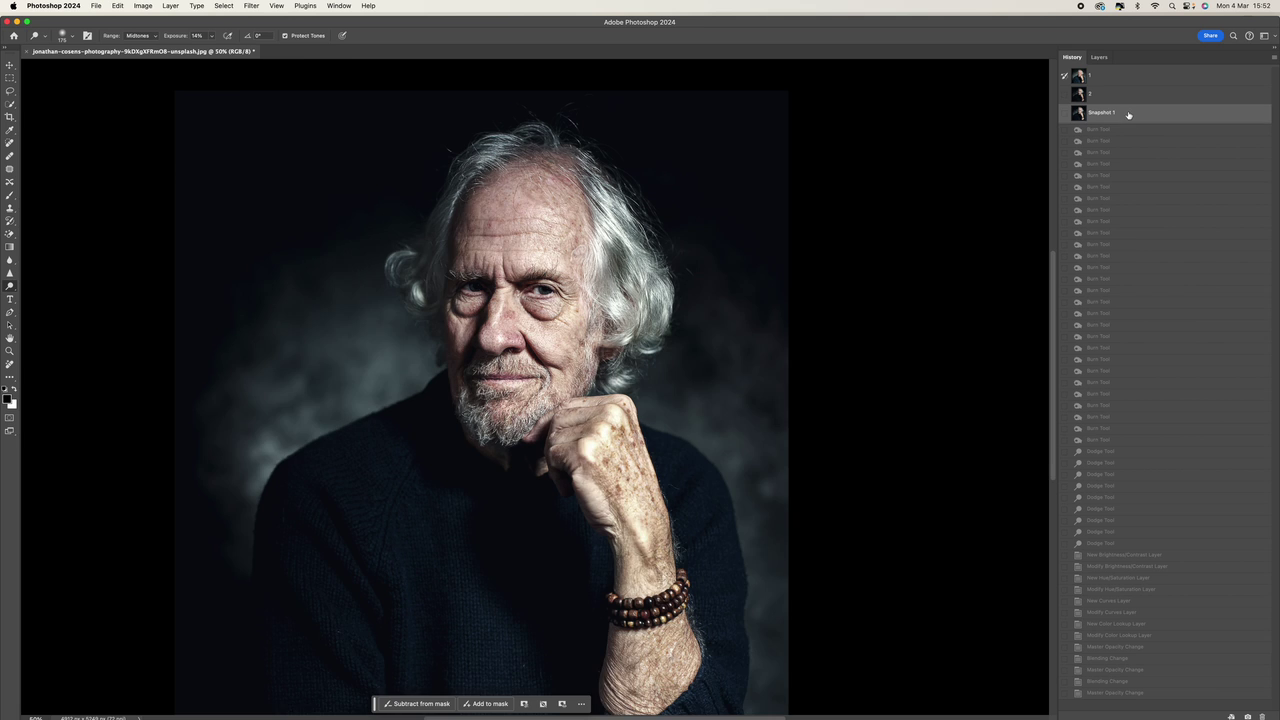
Compare the original portrait in history snapshot 1 with snapshot 2 and Snapshot 1, ending on Snapshot 1.
click(1127, 100)
click(1123, 78)
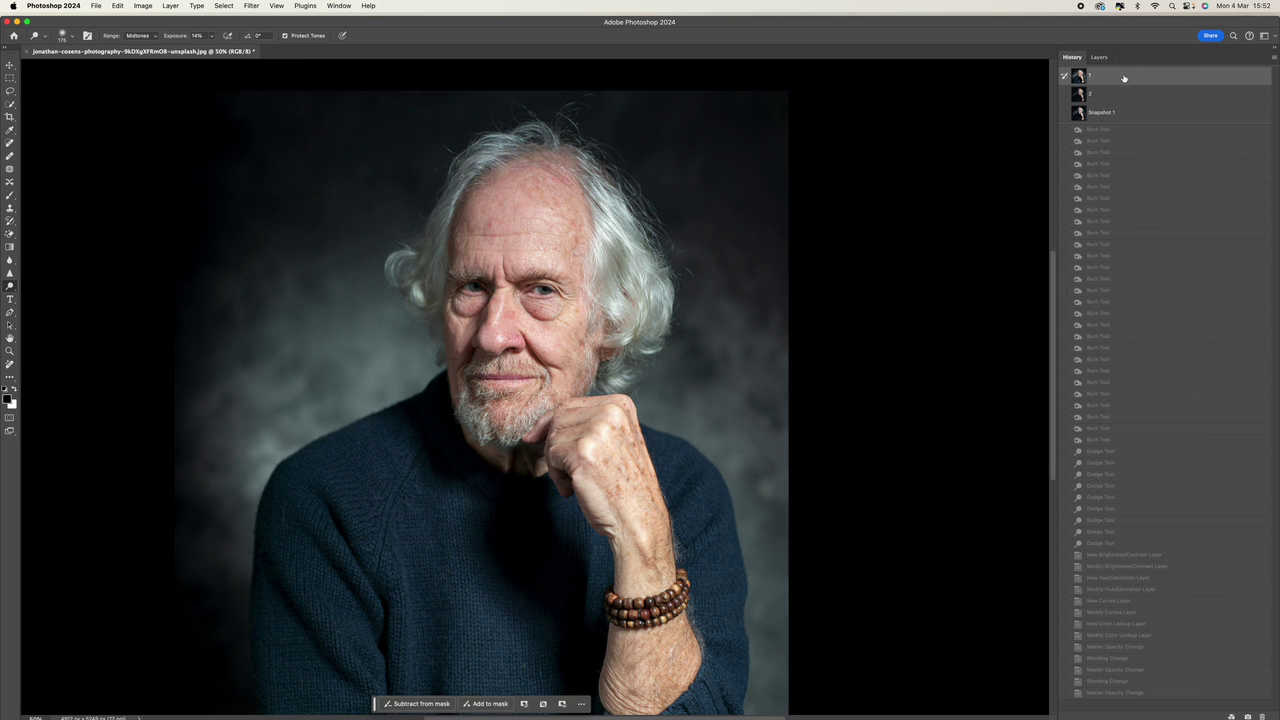
click(1126, 95)
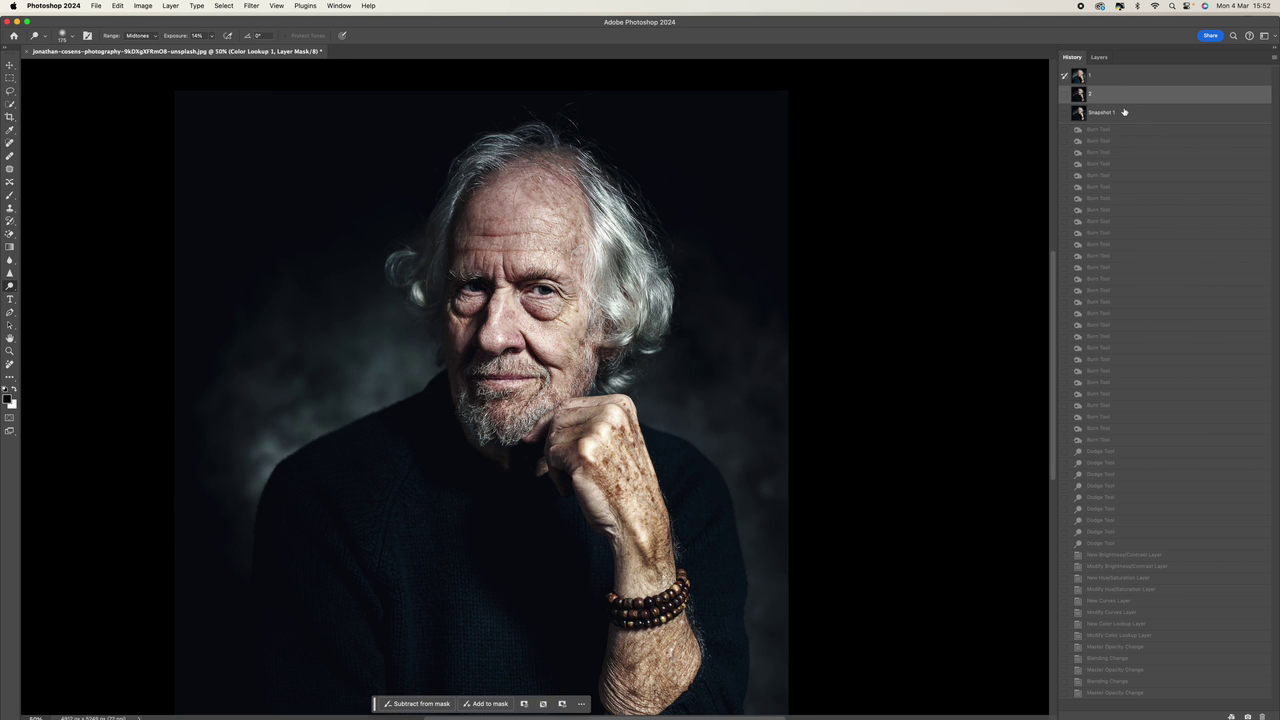
click(1124, 112)
click(1120, 78)
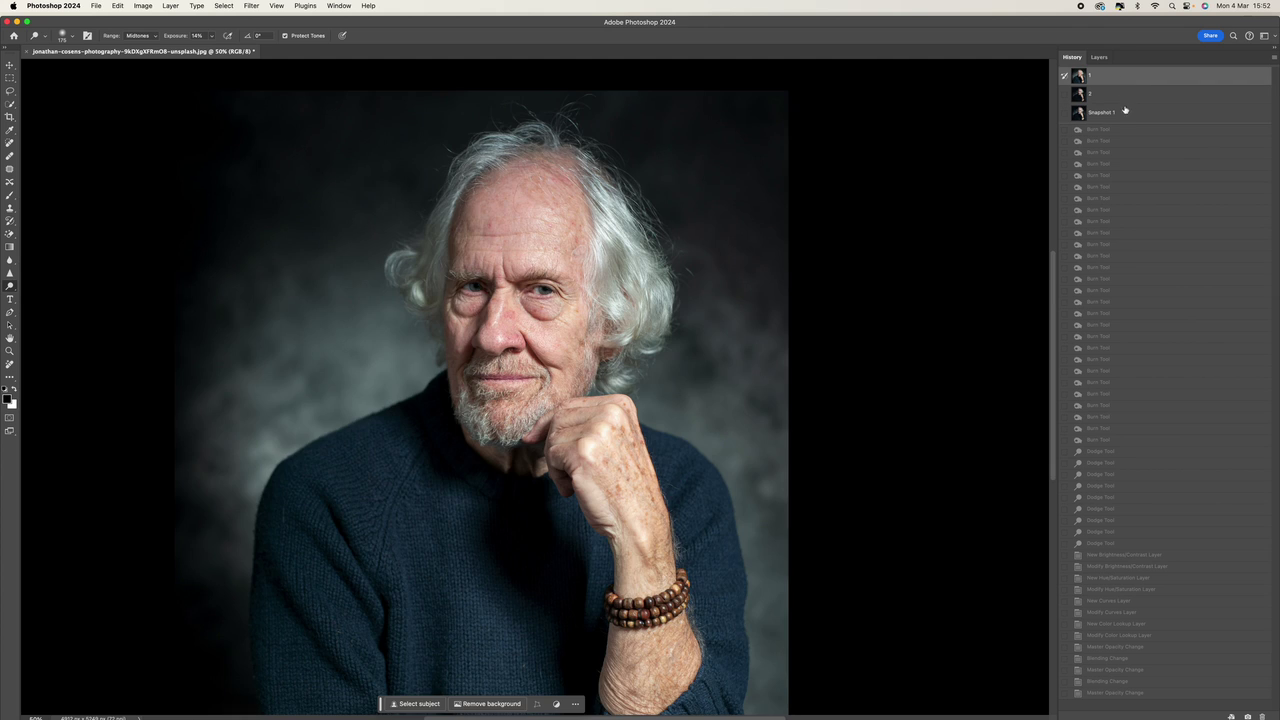
click(1124, 113)
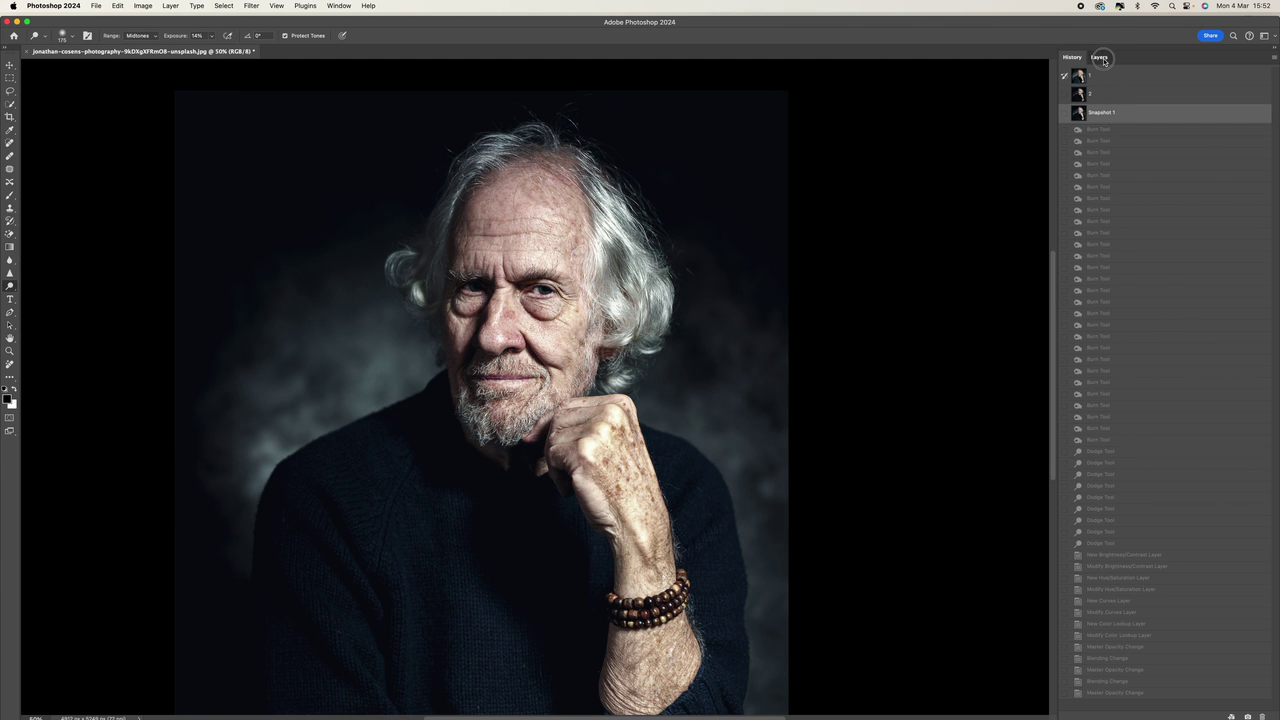
Add a Levels adjustment layer above Color Lookup 1, raising the black input level and setting the midtones to 0.90.
click(1099, 57)
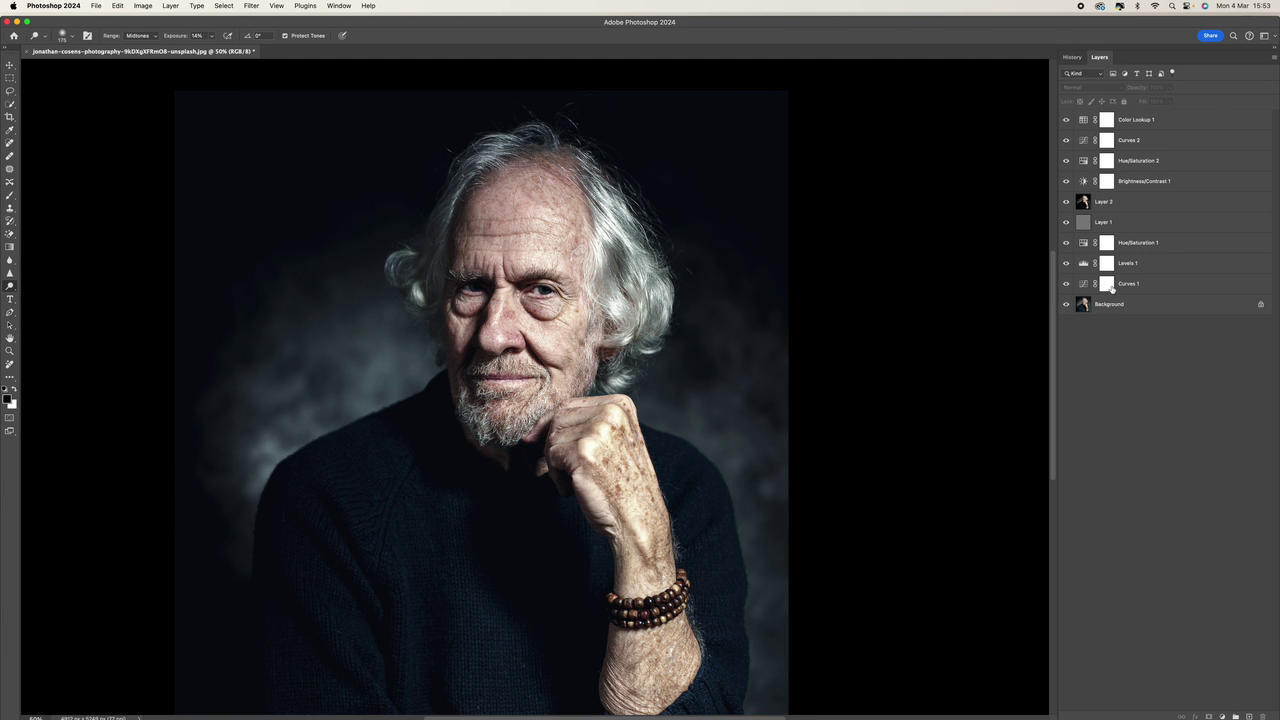
click(1221, 716)
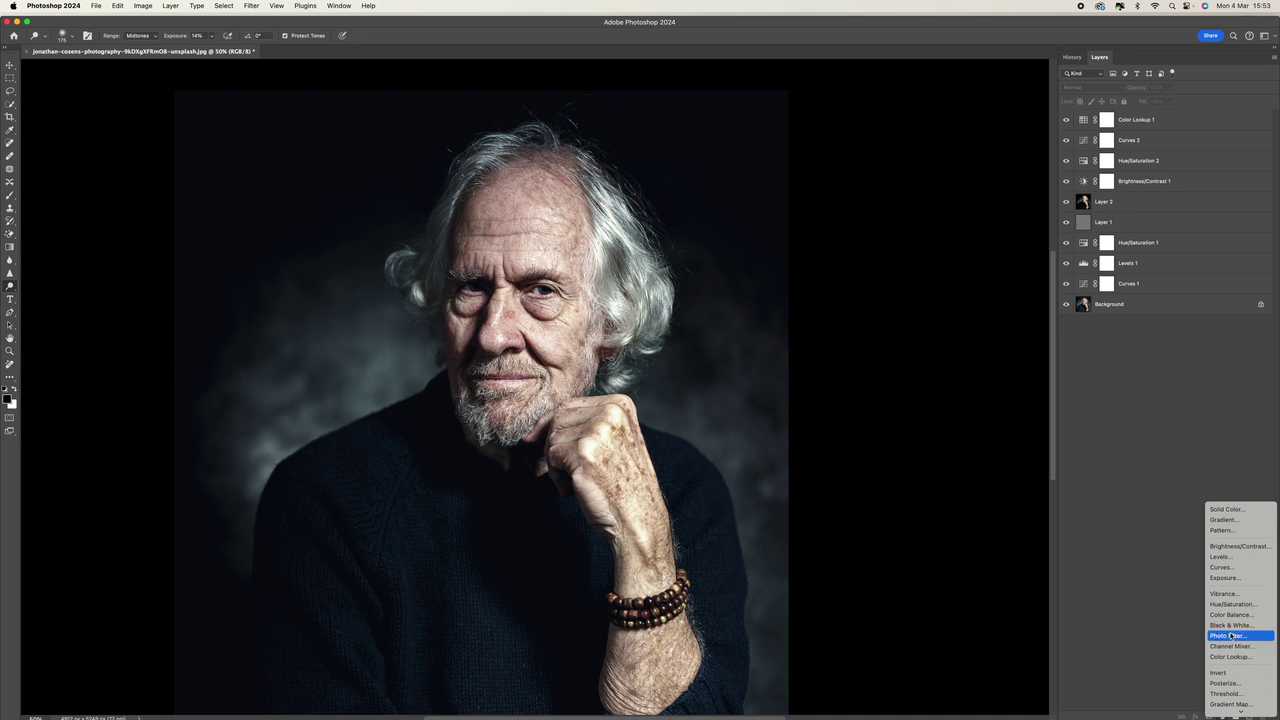
click(1236, 557)
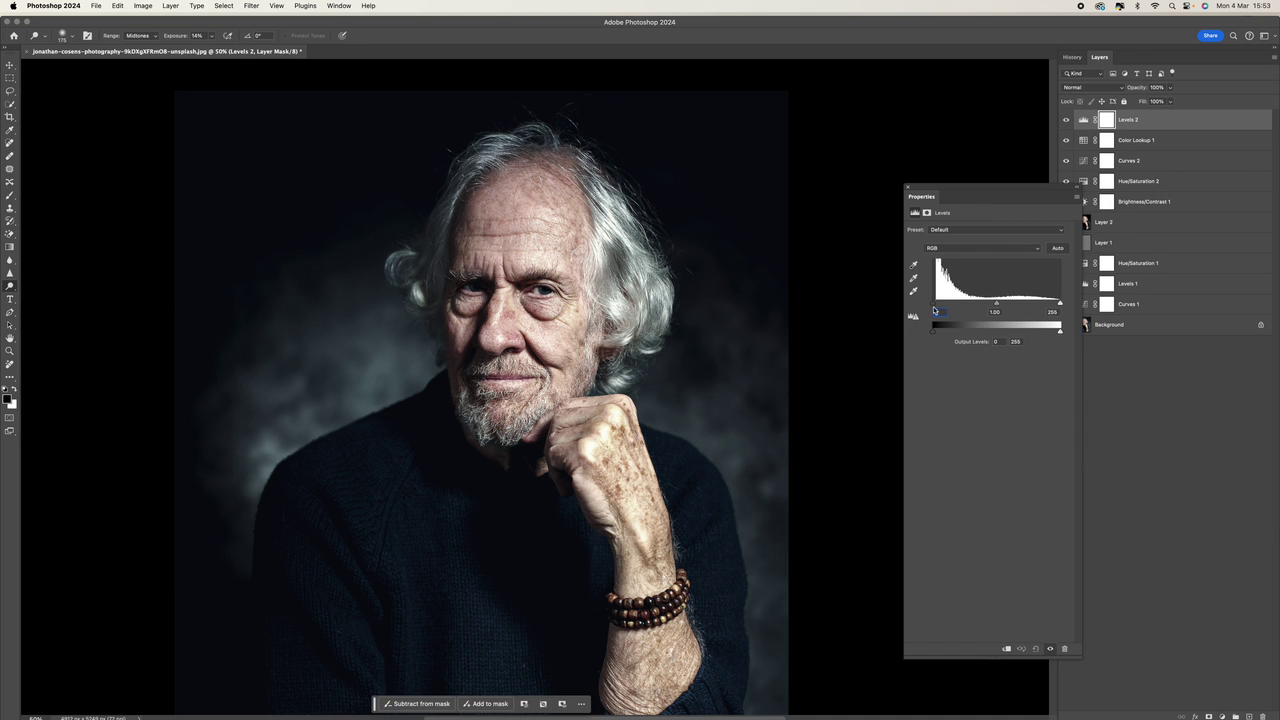
drag(933, 303, 1003, 303)
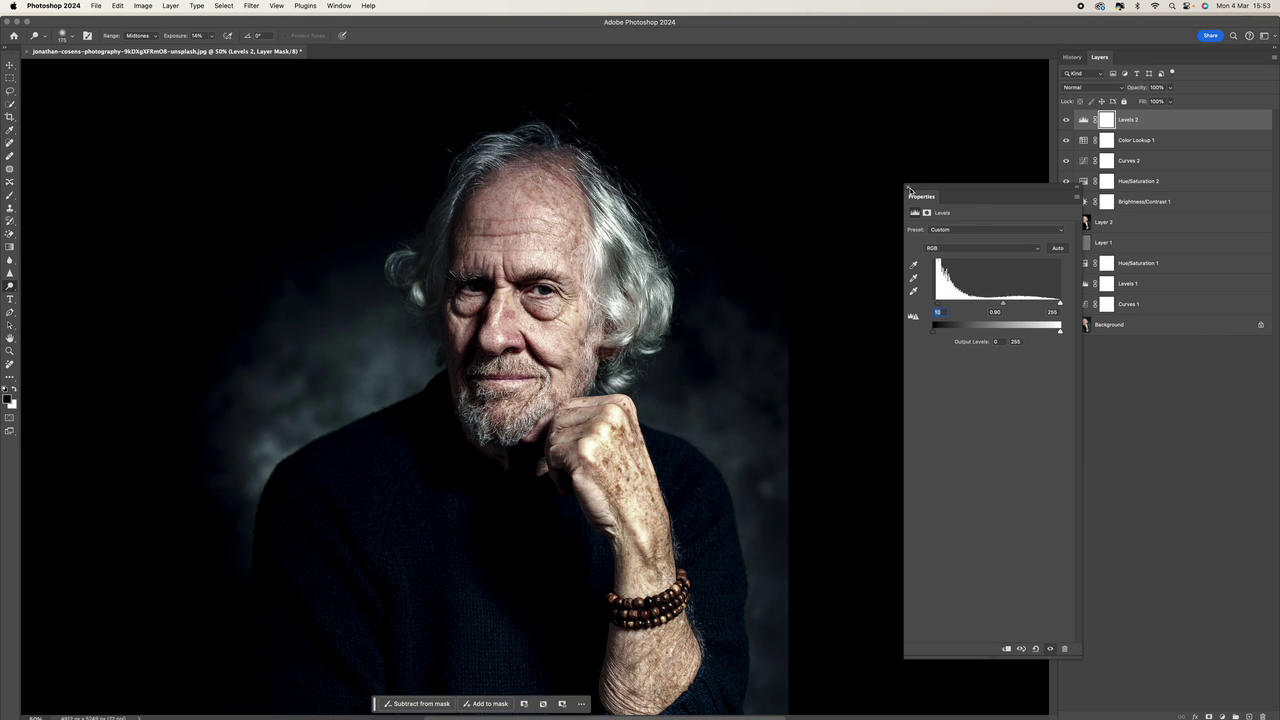
click(907, 186)
Take a history snapshot of the Levels-darkened portrait and compare it with snapshot 1, ending on the new snapshot.
click(1072, 57)
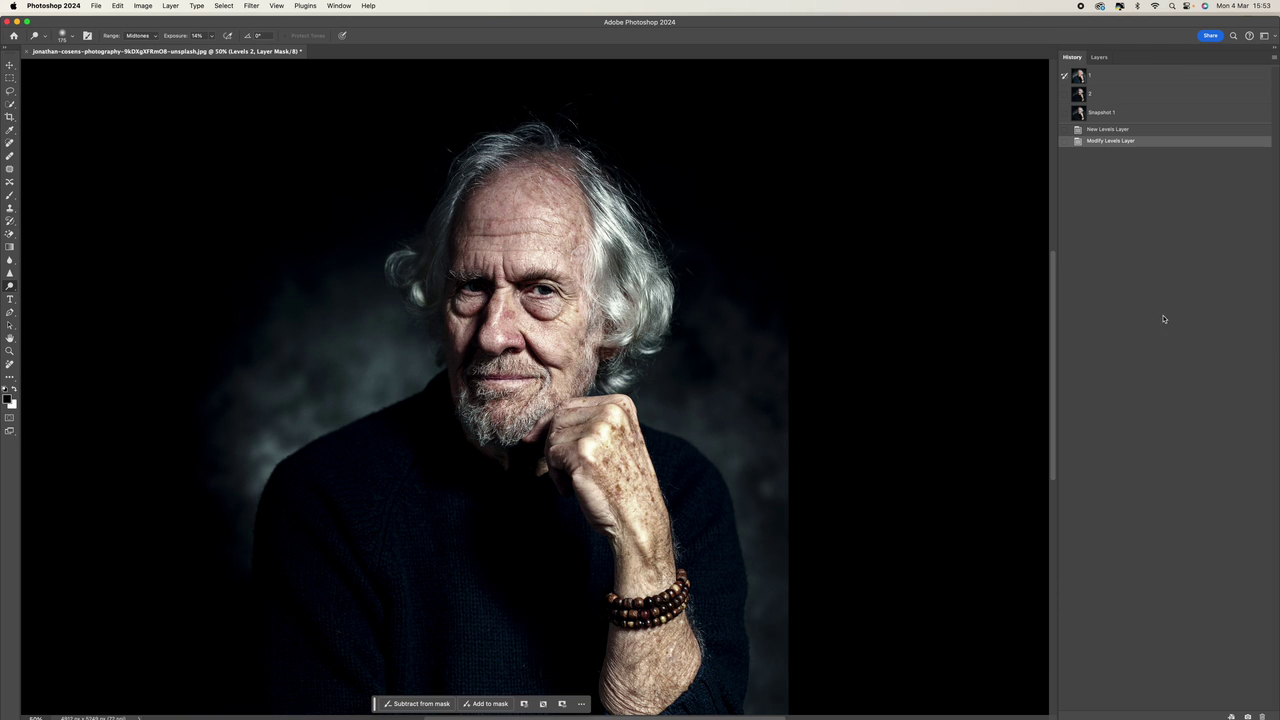
click(1246, 714)
click(1132, 75)
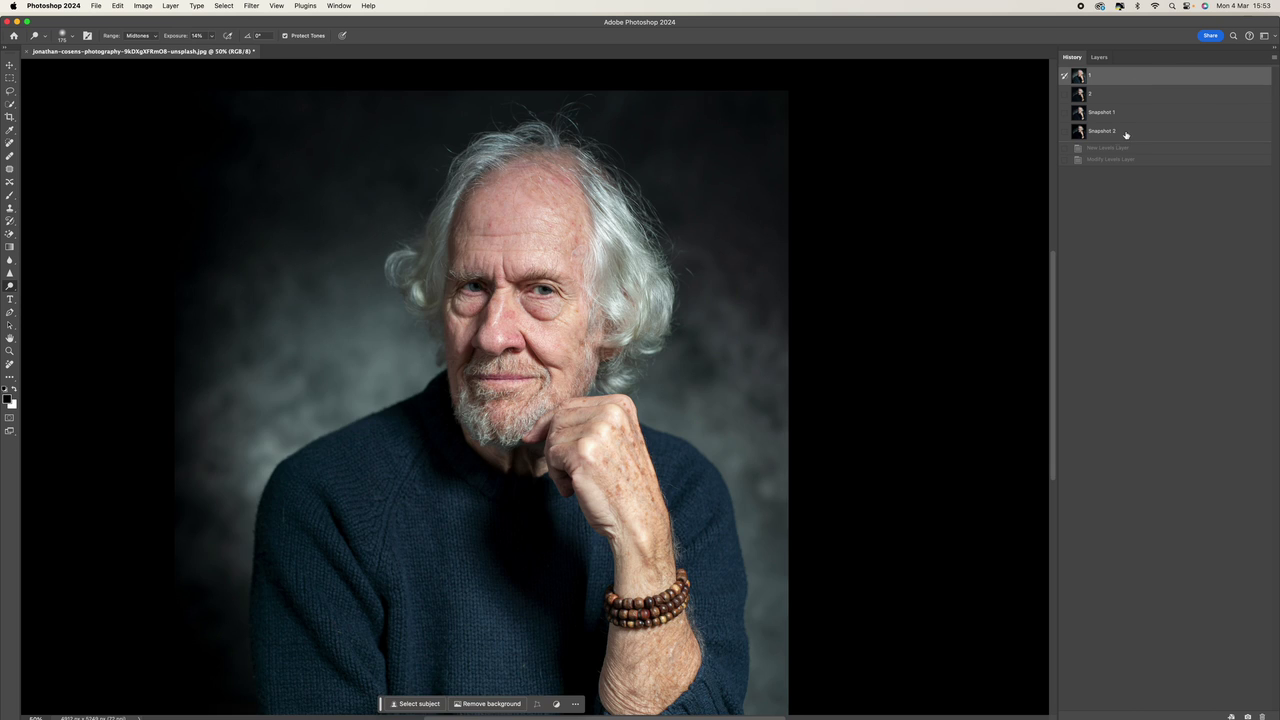
click(1126, 134)
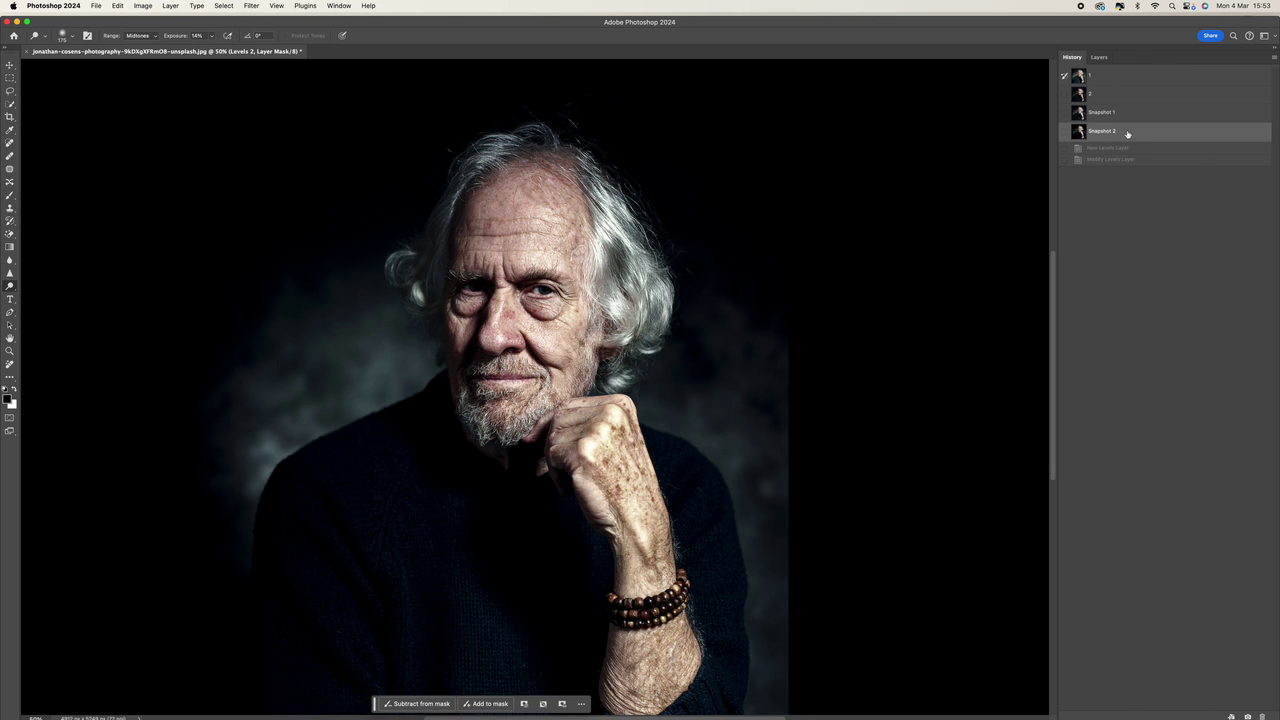